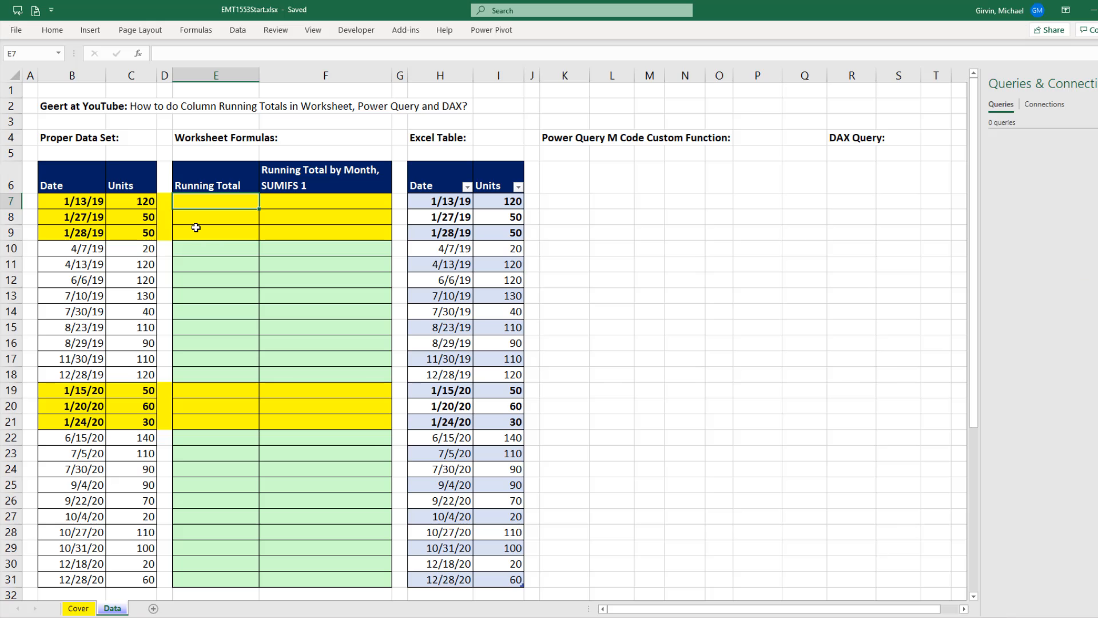
Enter the running total formula =SUM(C$7:C7) in cell E7, with the row of the starting reference locked
text(=s)
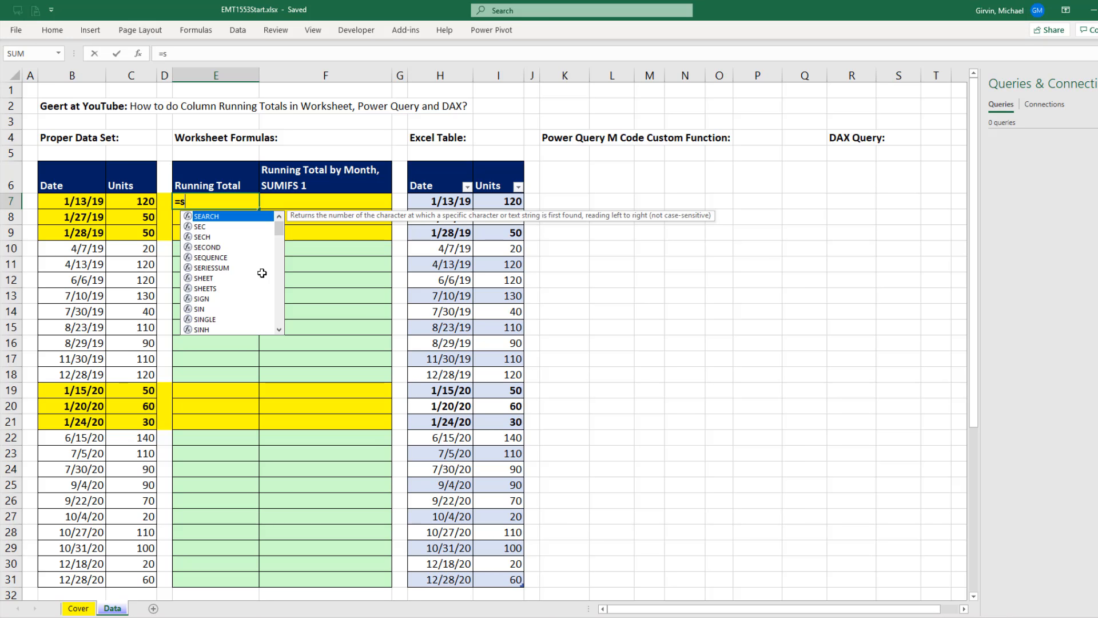
text(um)
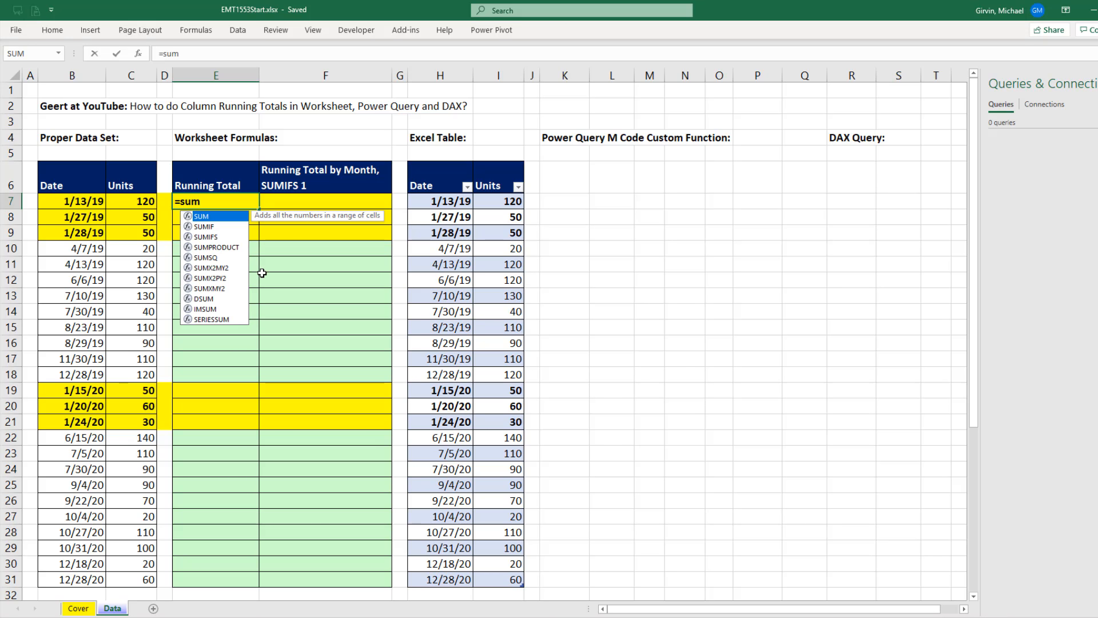
key(Tab)
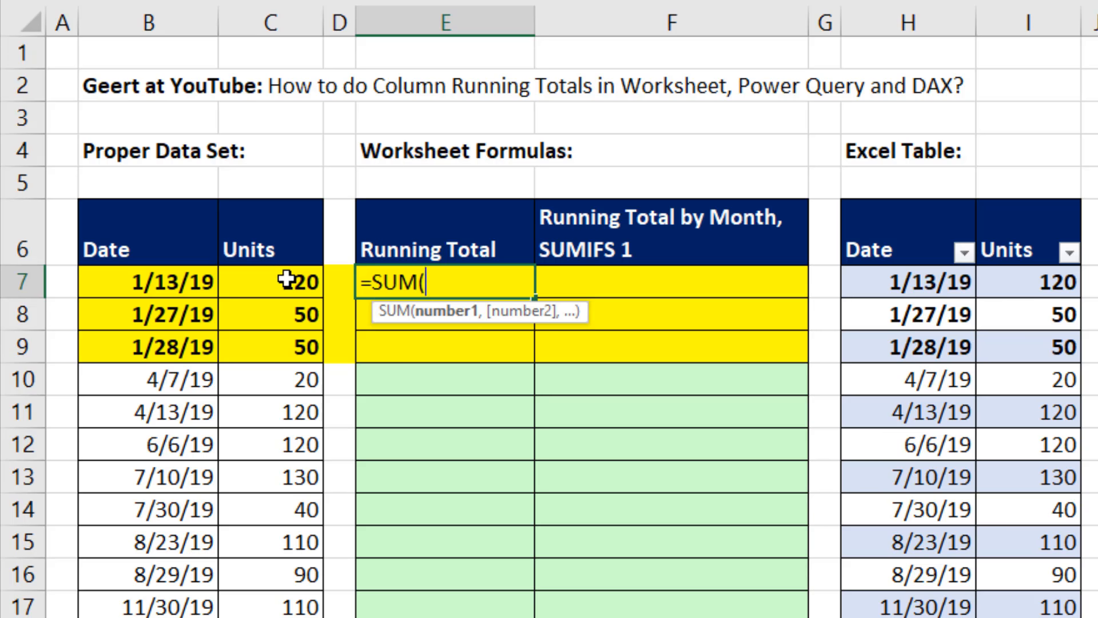
click(141, 198)
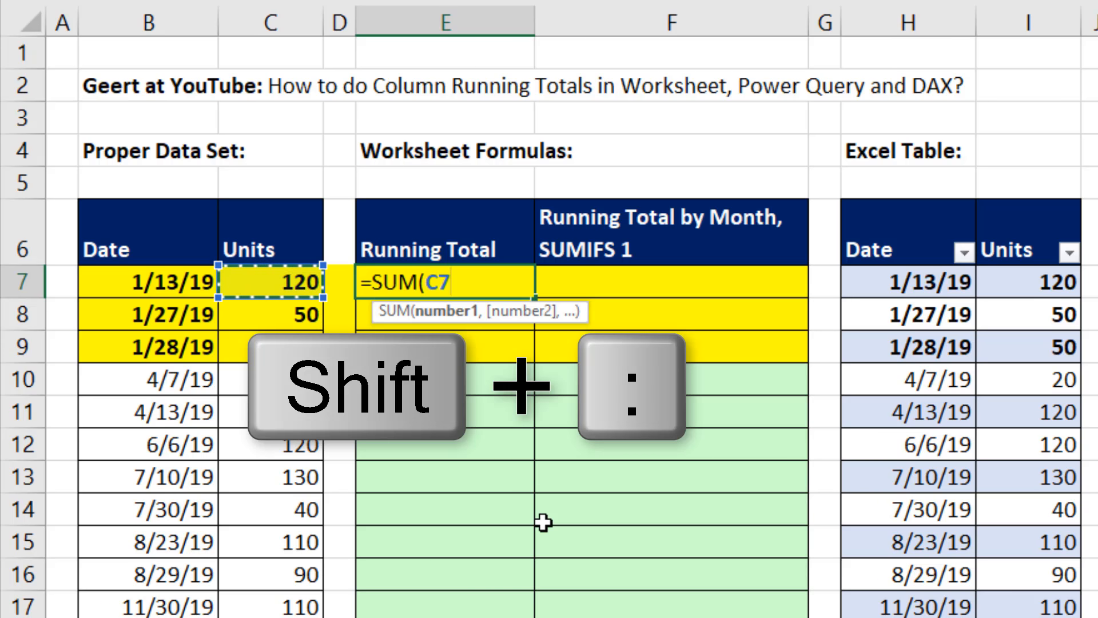
text(:C7))
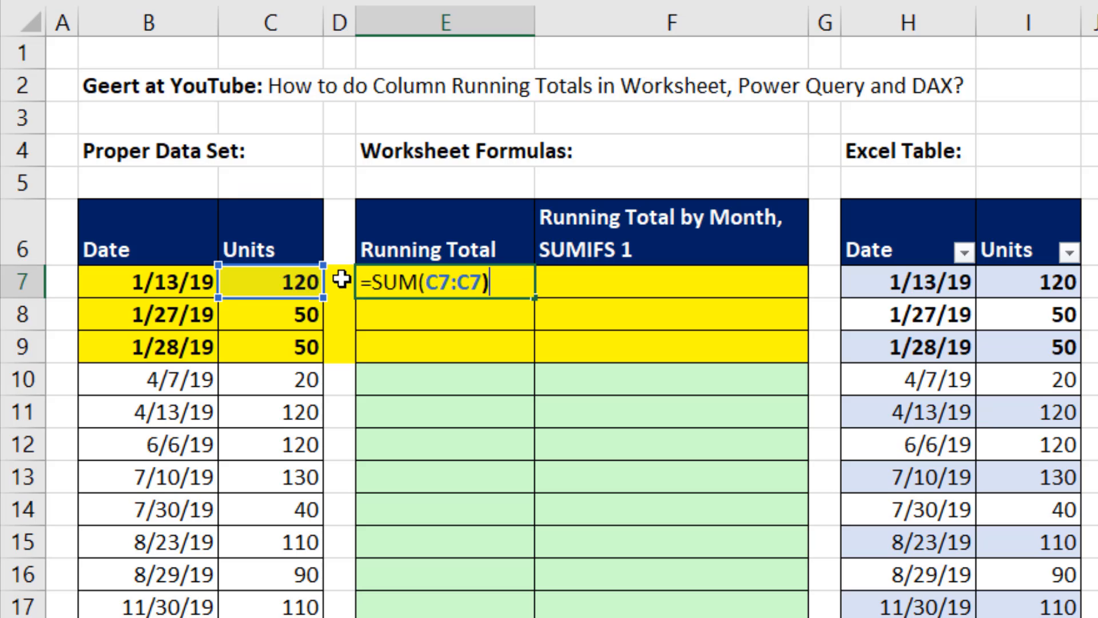
click(439, 286)
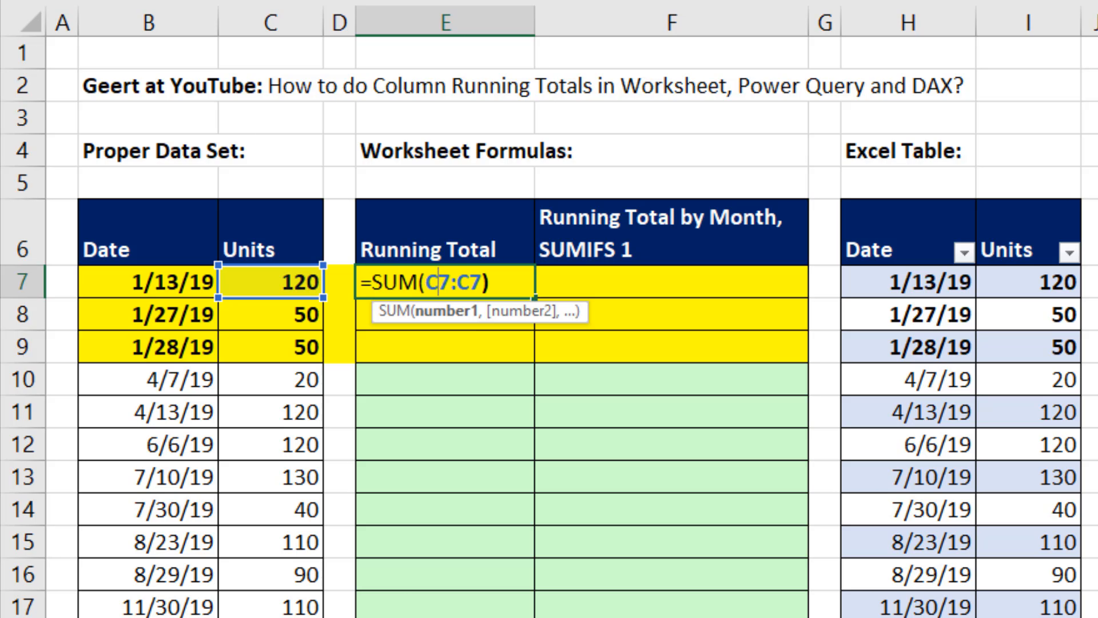
key(F4)
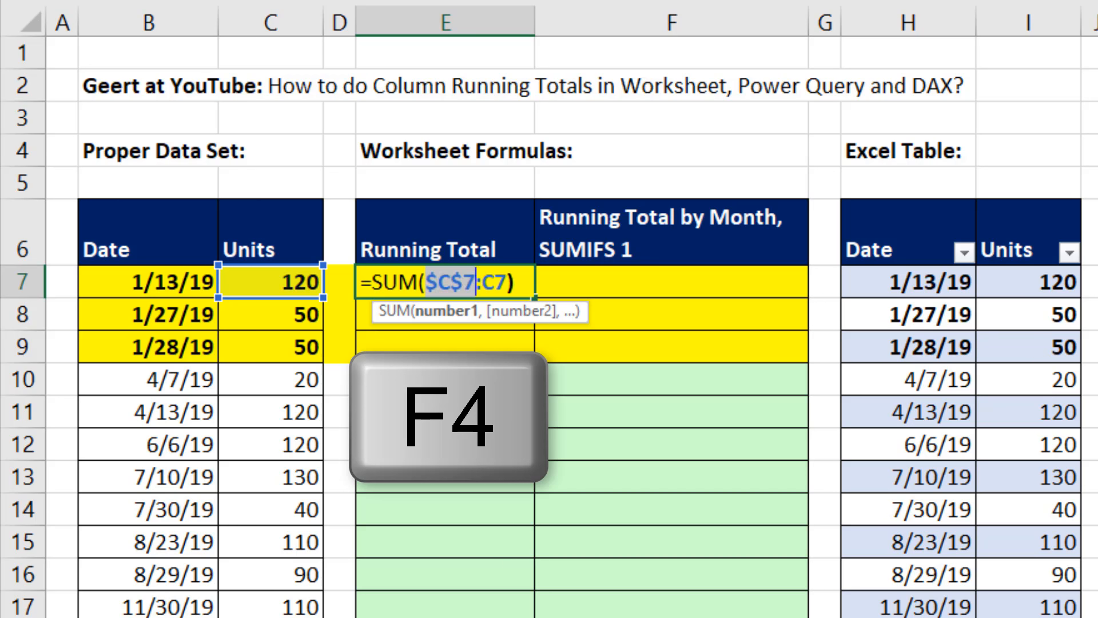
key(F4)
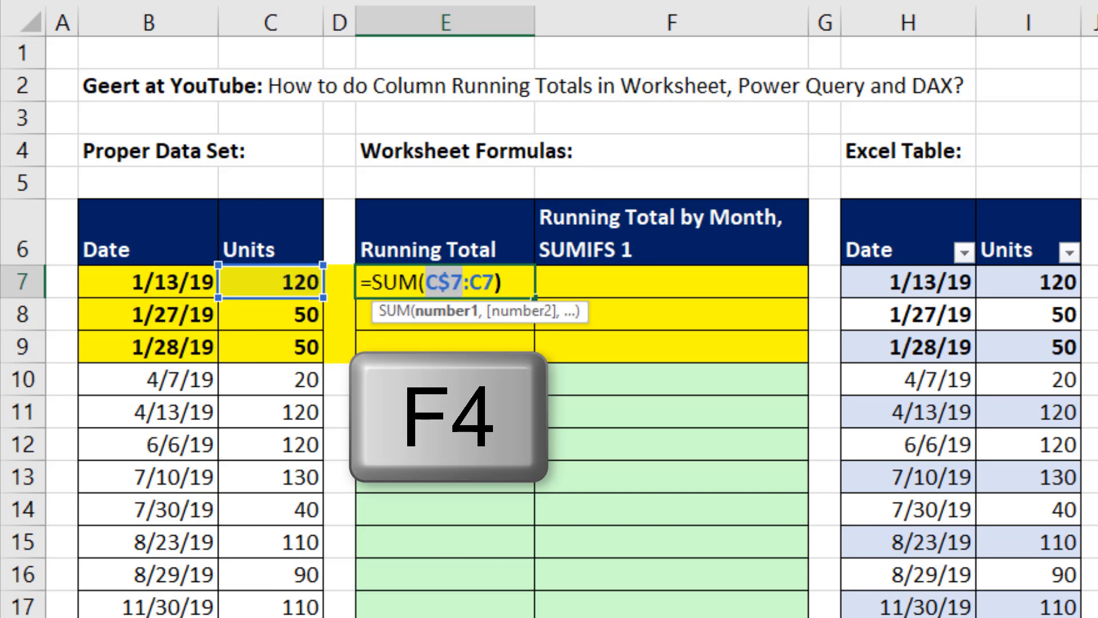
click(454, 282)
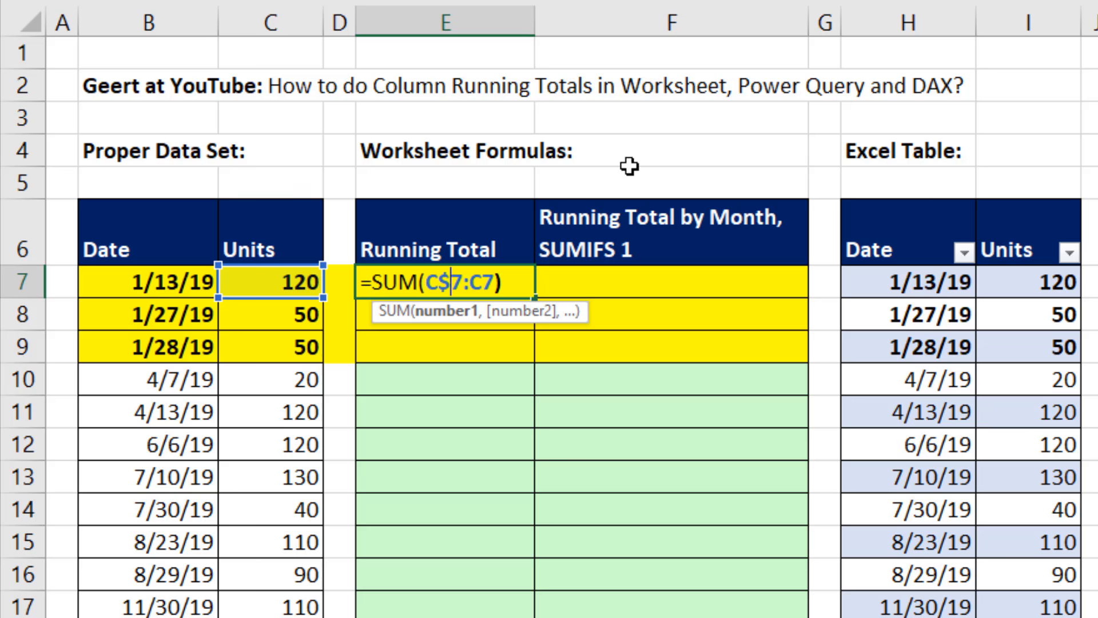
key(ctrl+Return)
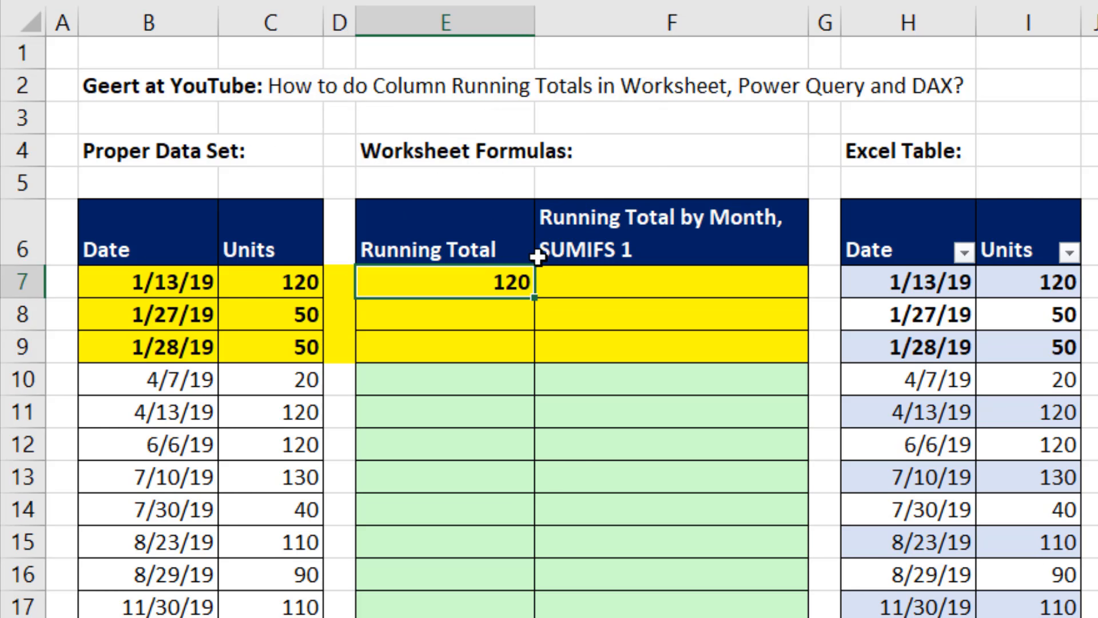
Fill the Running Total formula down from E7 to E31 without copying the formatting
drag(533, 296, 297, 584)
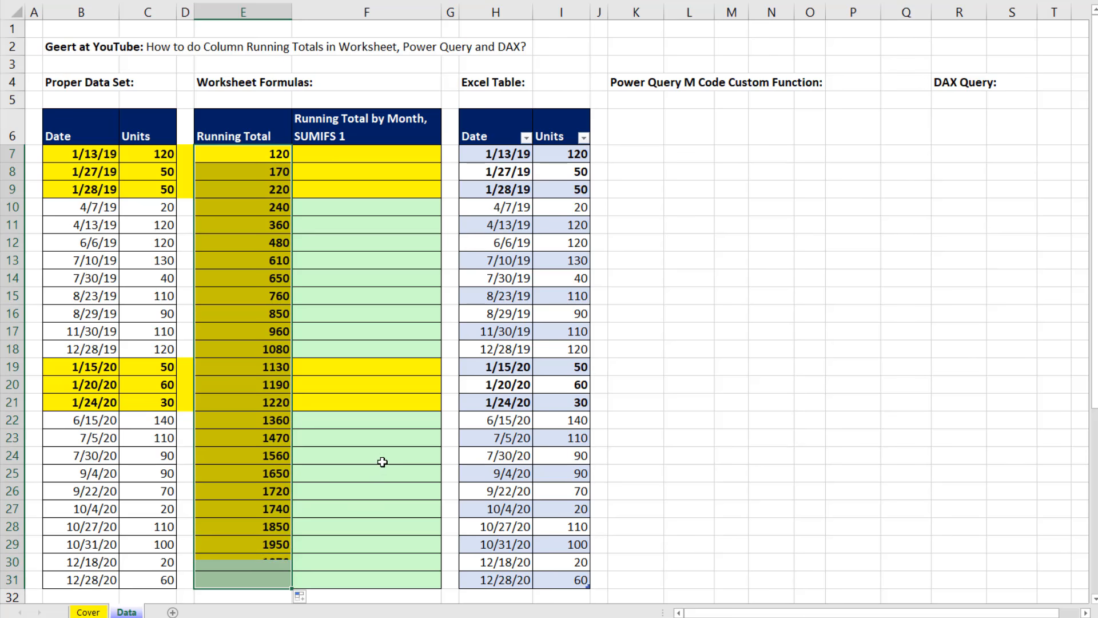
click(637, 581)
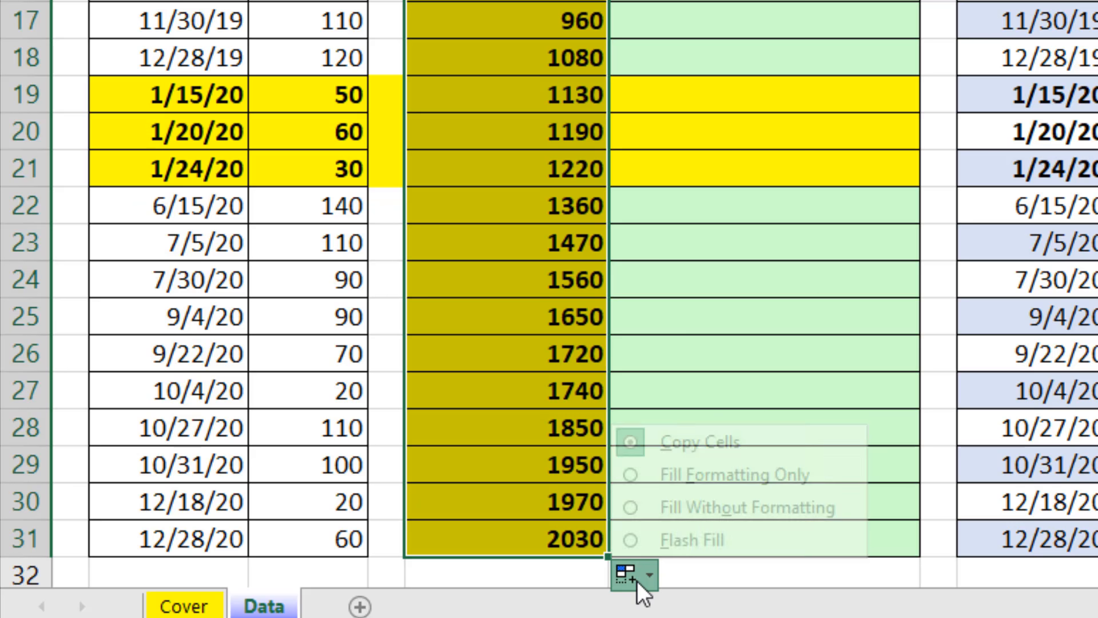
click(692, 508)
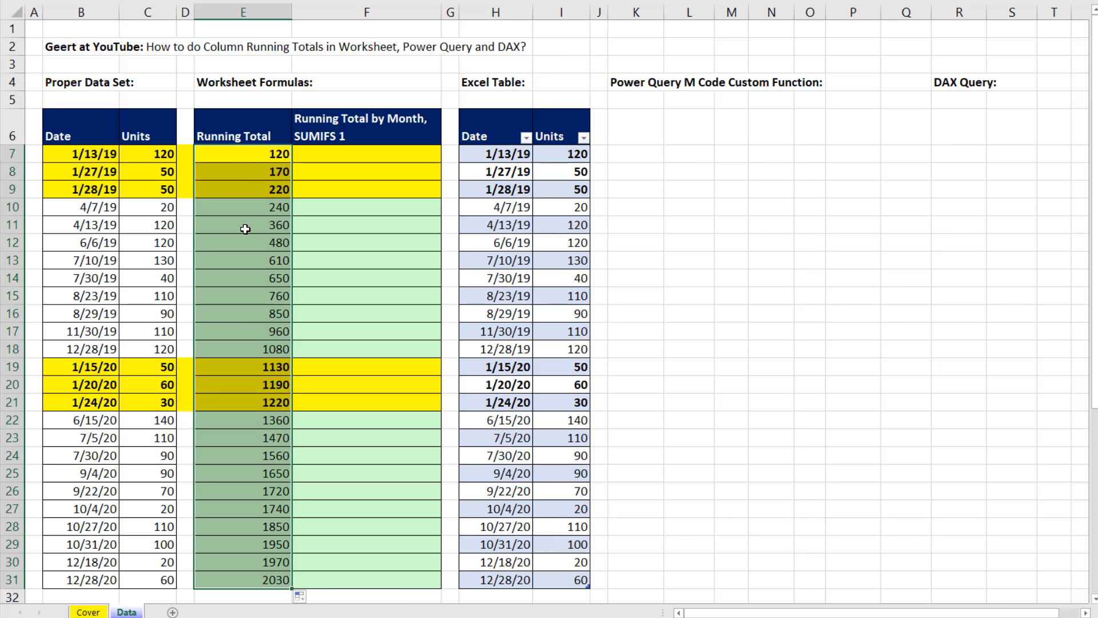
Examine the range summed by the running total formula in E11 and highlight the row 10 record from B10 to F10
click(245, 228)
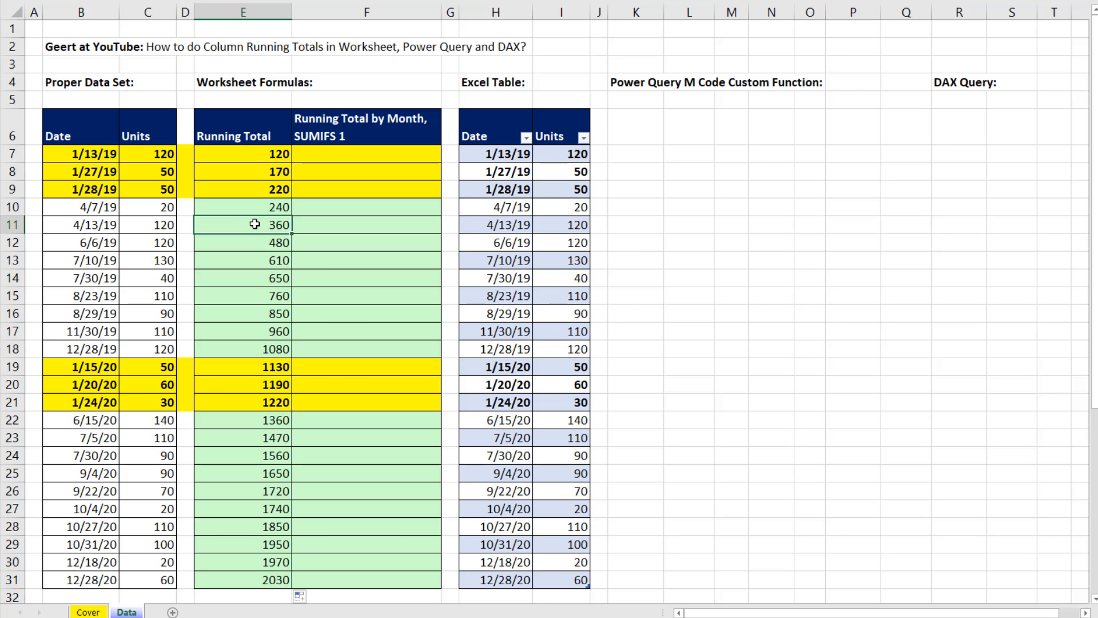
key(F2)
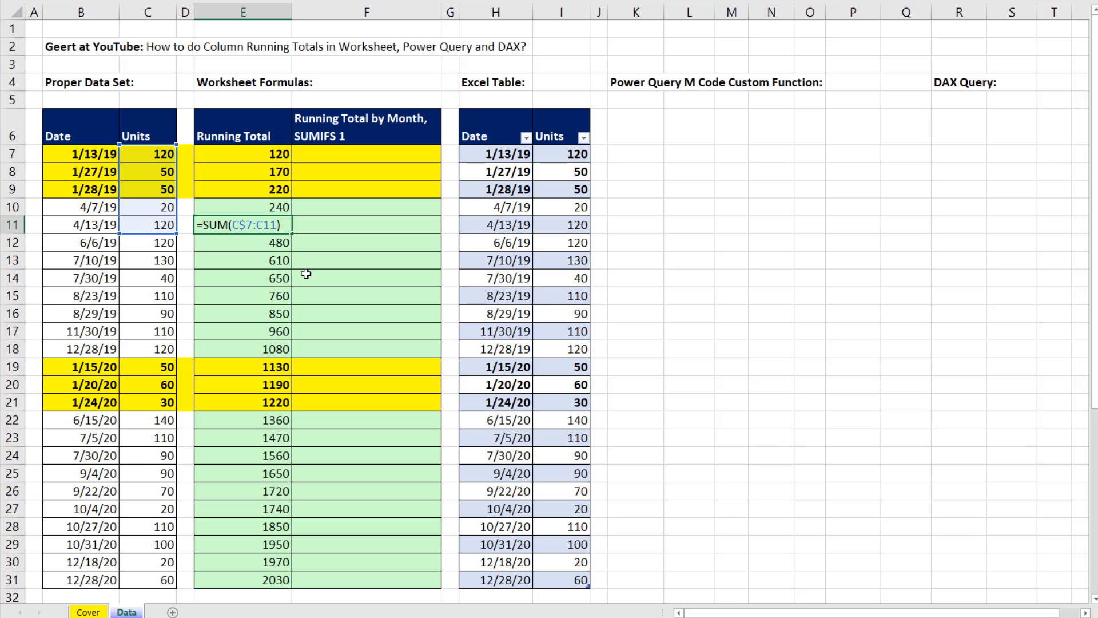
key(Return)
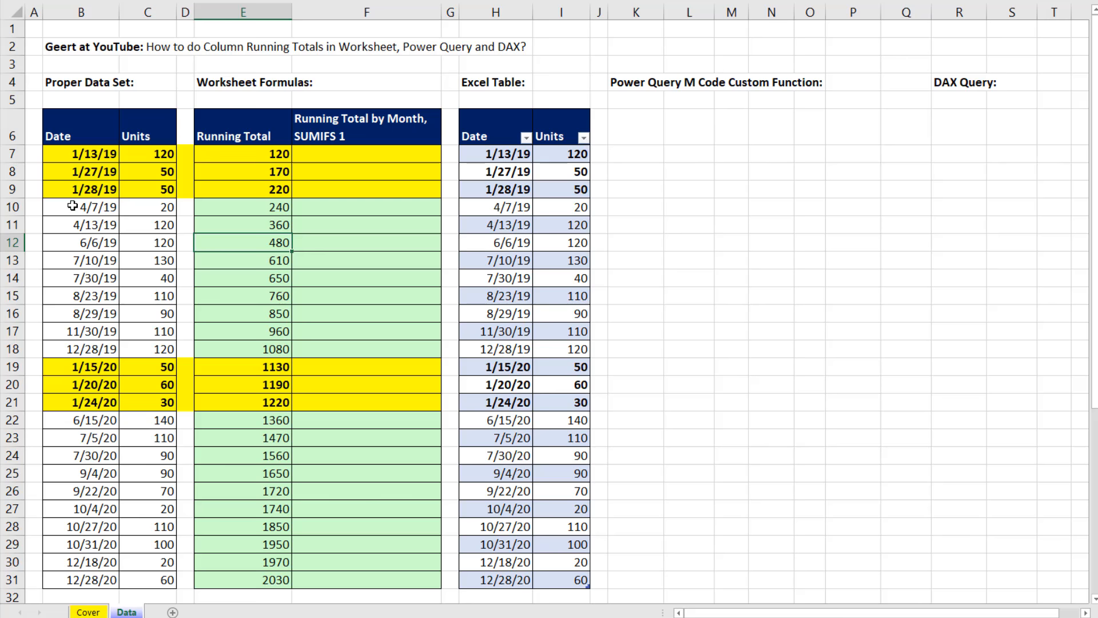
drag(77, 207, 332, 210)
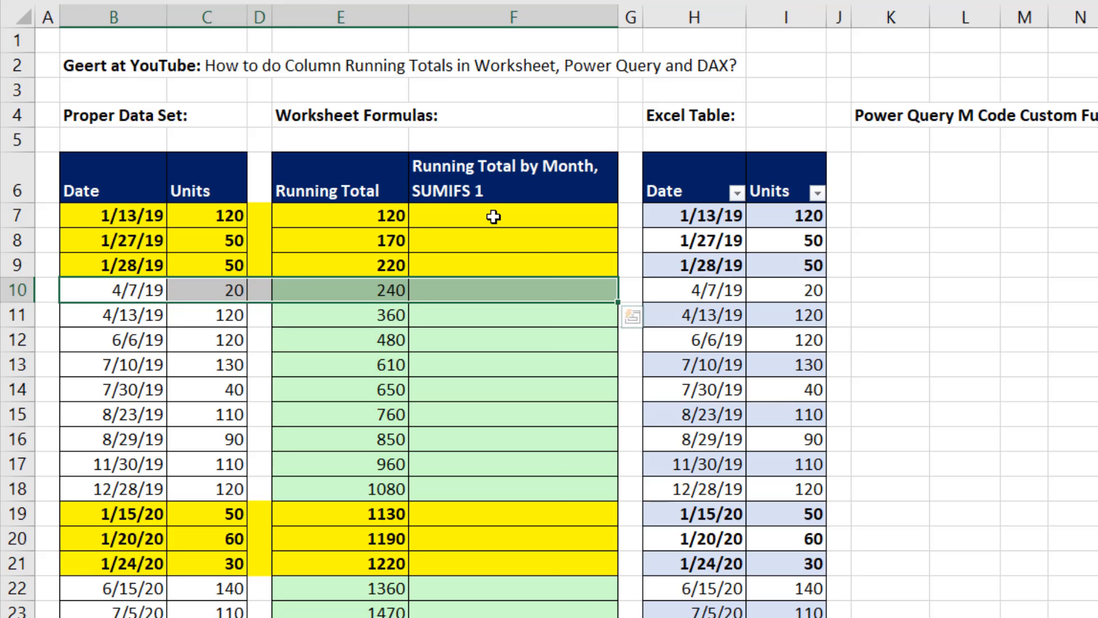
Begin a SUMIFS formula in cell F7 with the expanding Units range C$7:C7 as the sum range
click(355, 155)
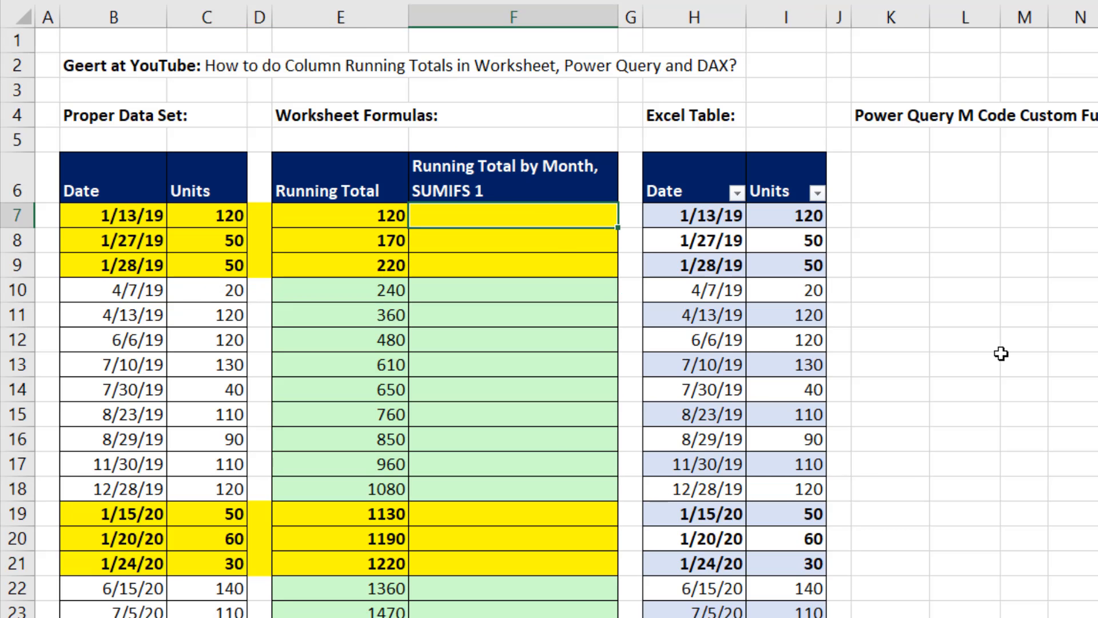
text(=sumifs)
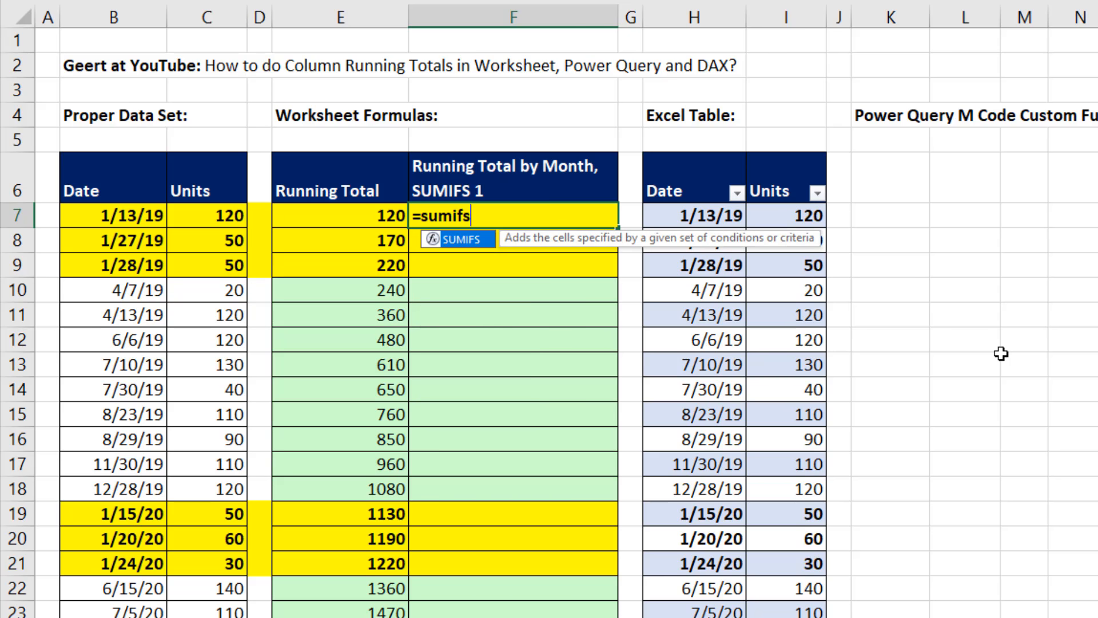
key(Tab)
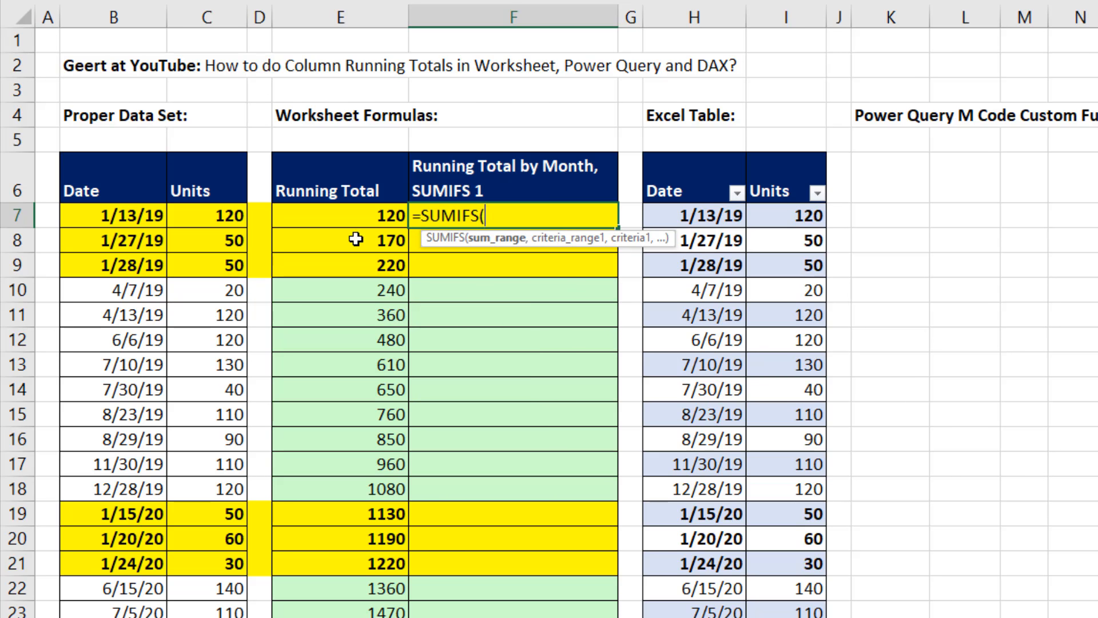
click(210, 213)
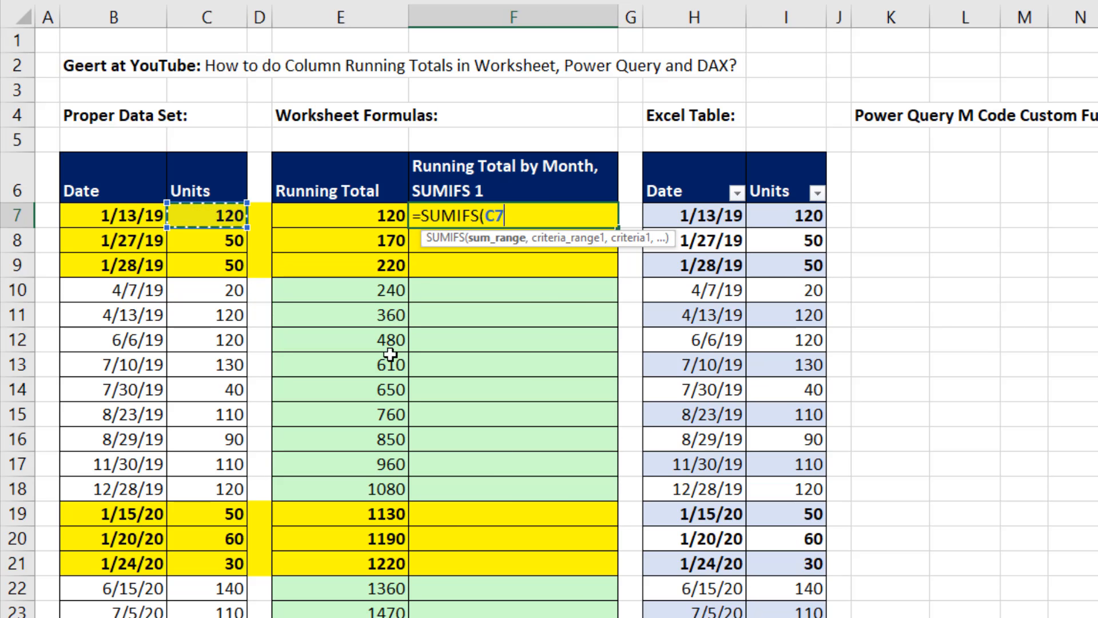
text(:)
key(F4)
key(F4)
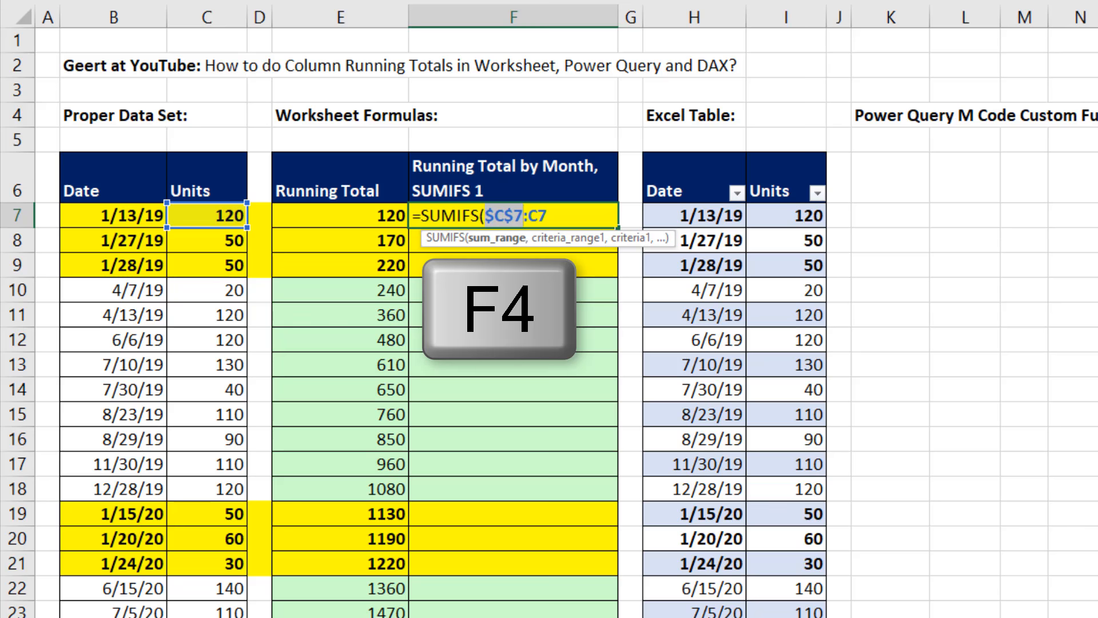
click(546, 222)
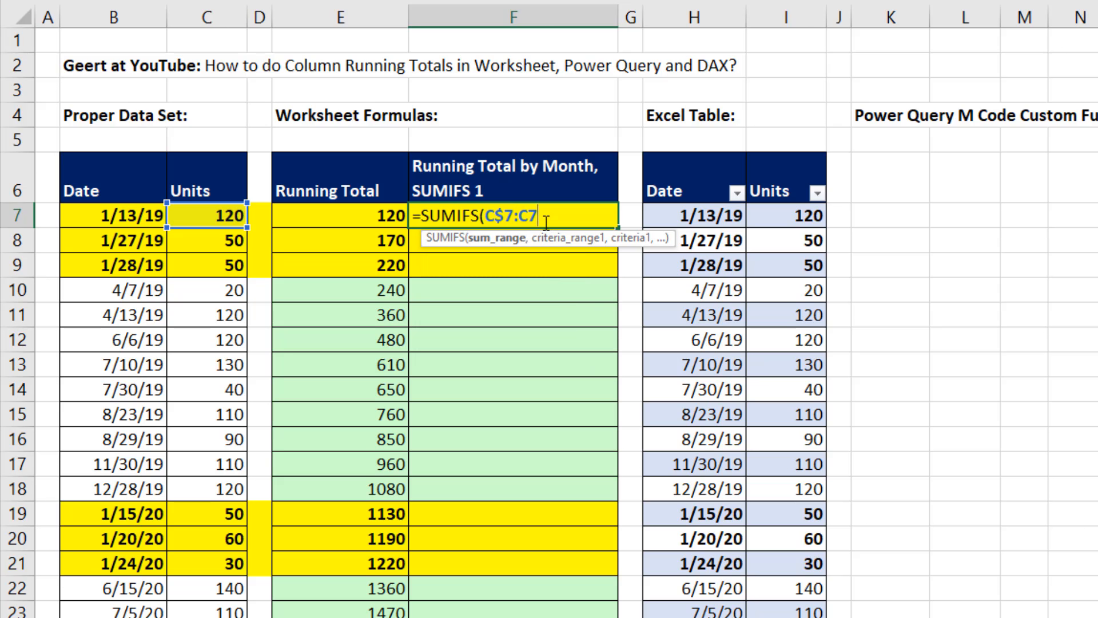
text(,)
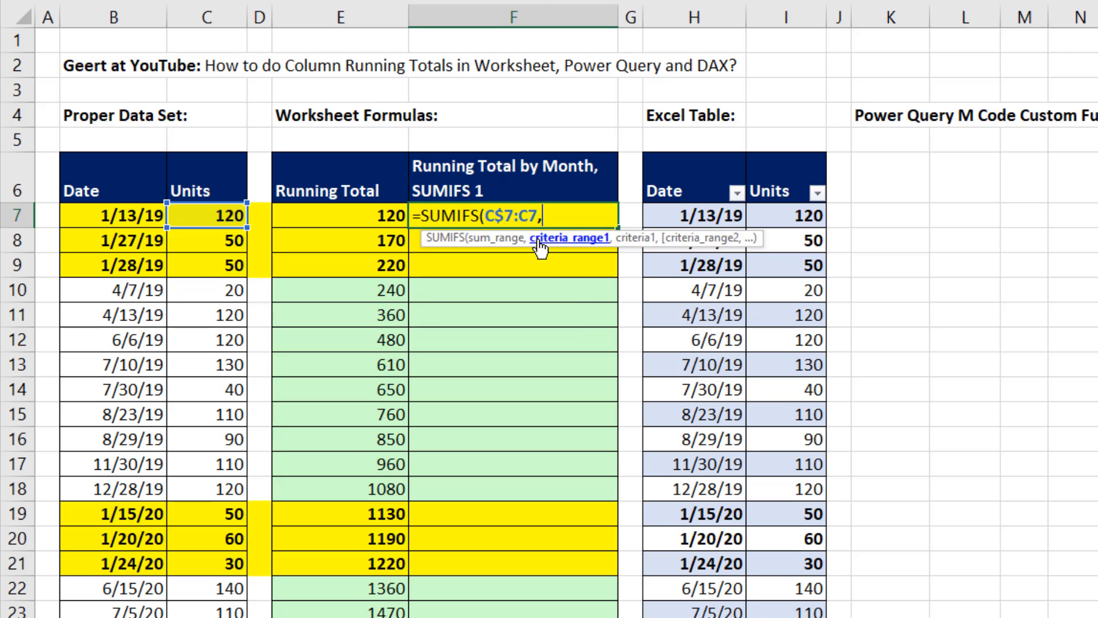
Add the expanding Date range B$7:B7 as the first criteria range of the SUMIFS formula
click(133, 214)
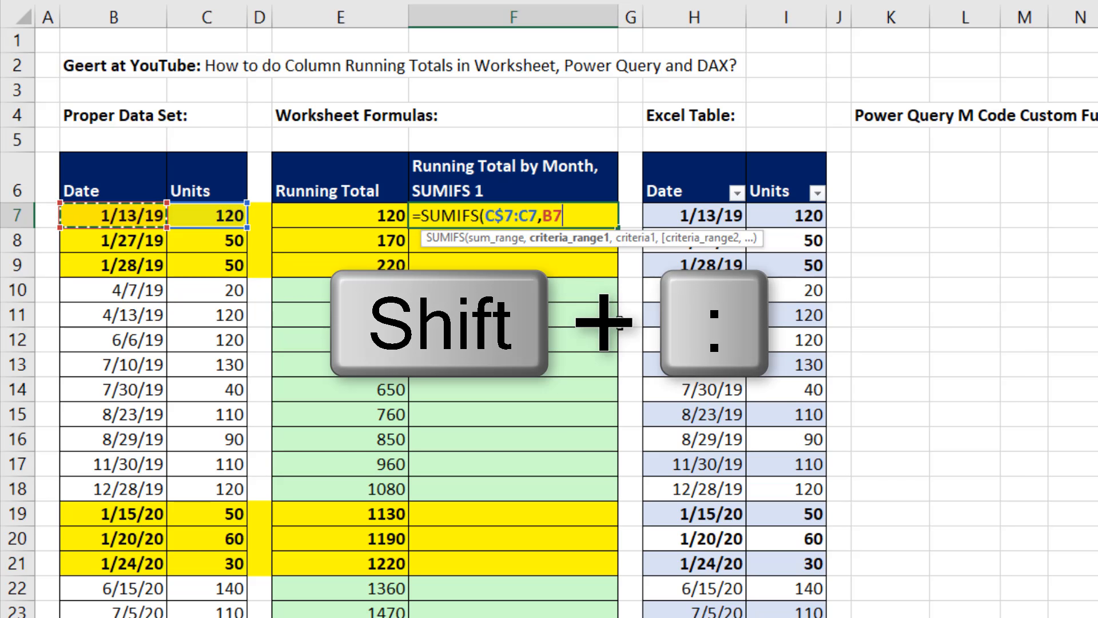
text(:)
key(Left)
key(Left)
key(Left)
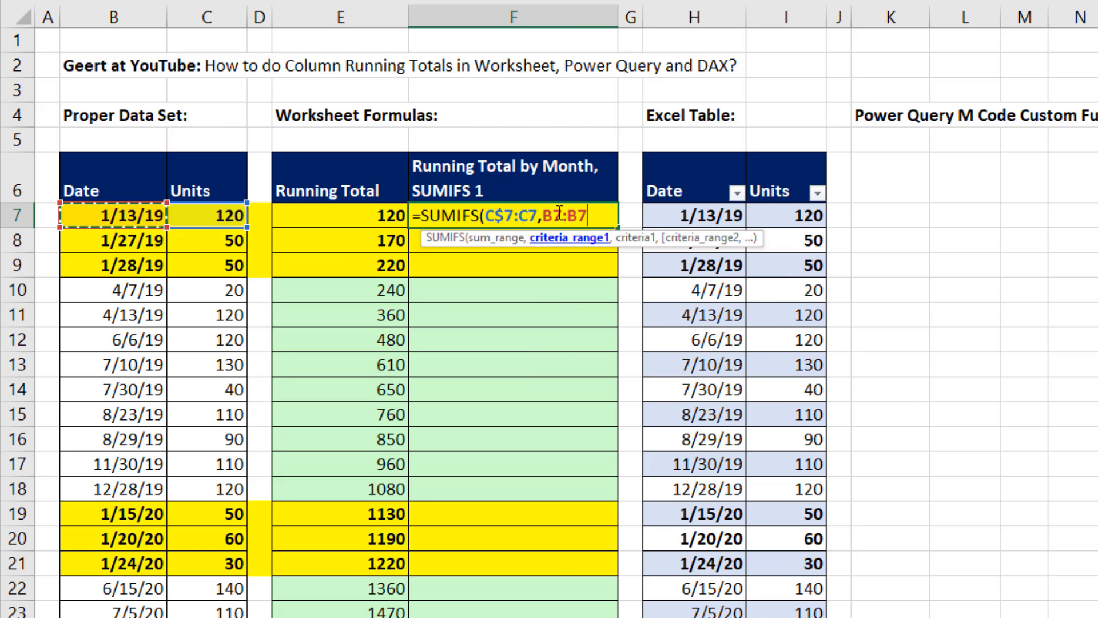
key(F4)
key(F4)
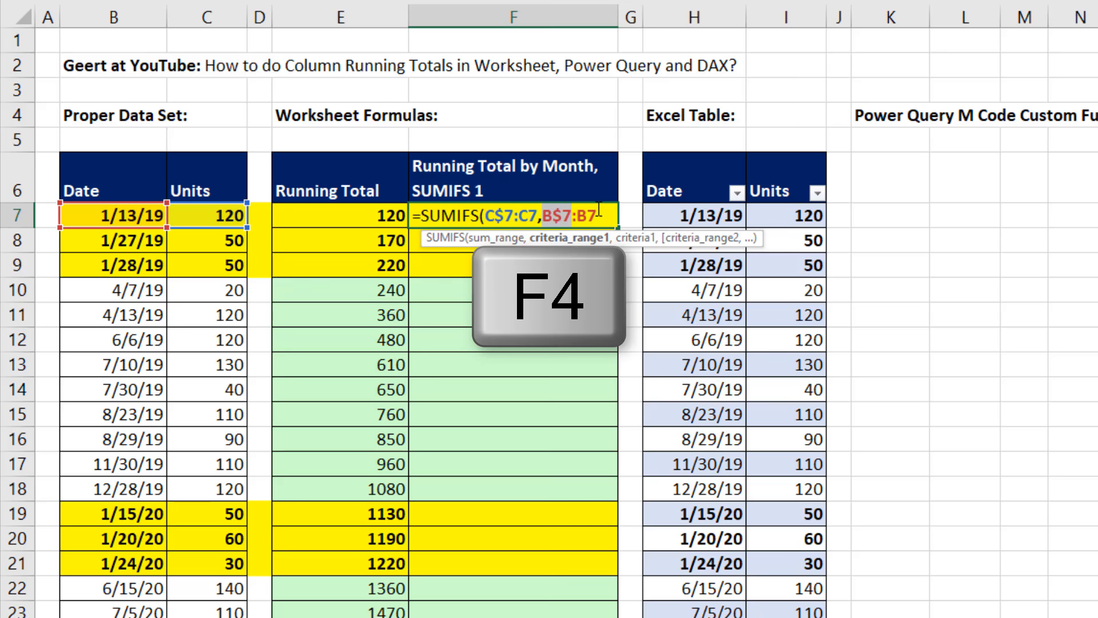
key(End)
text(,)
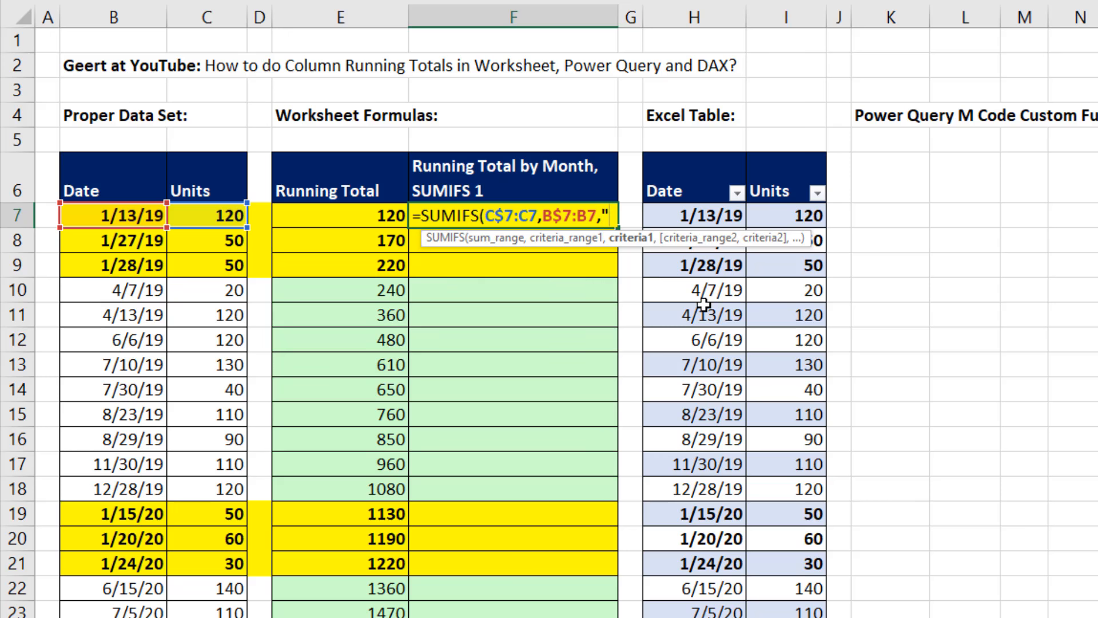
Complete the SUMIFS formula in F7 with the criterion ">"&EOMONTH(B7,-1) and enter it, keeping the cell selected
text(>)
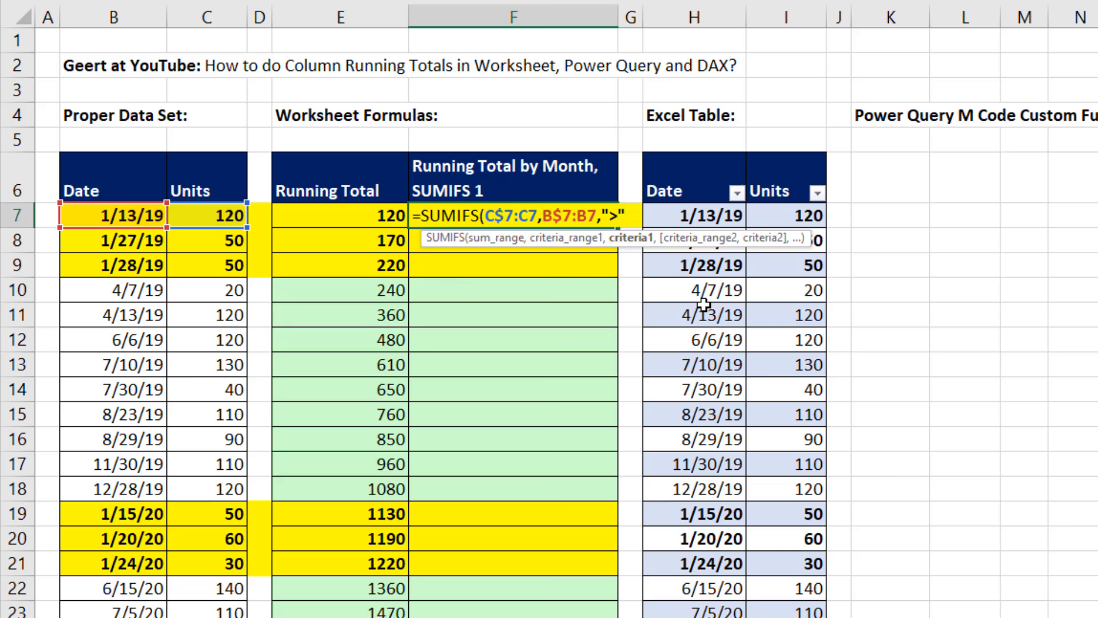
text("&eo)
key(Tab)
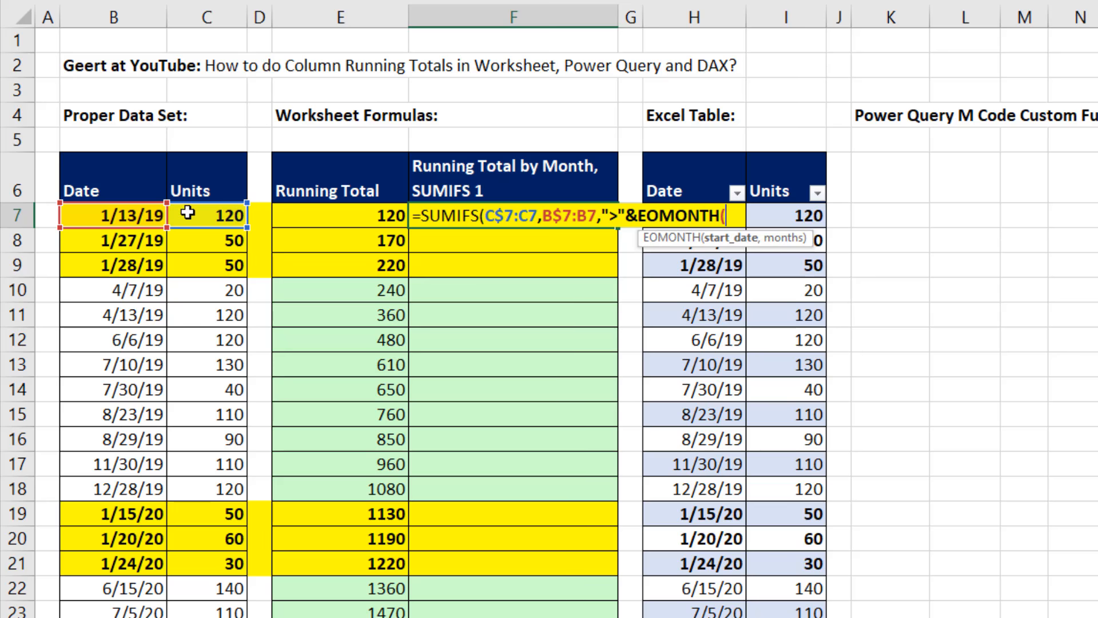
click(98, 217)
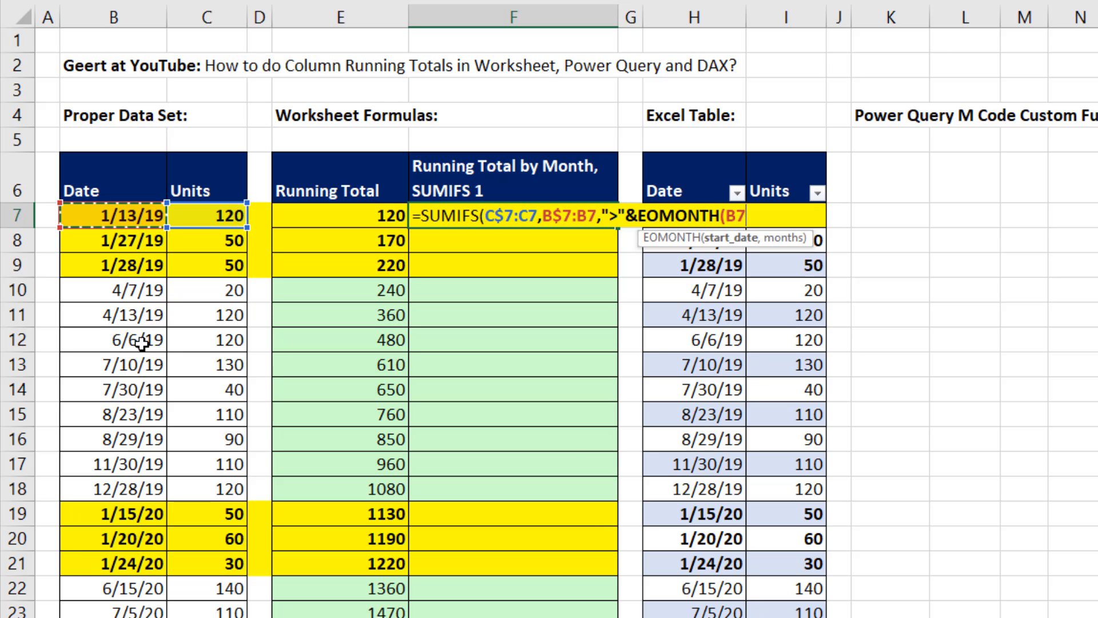
text(,-1)
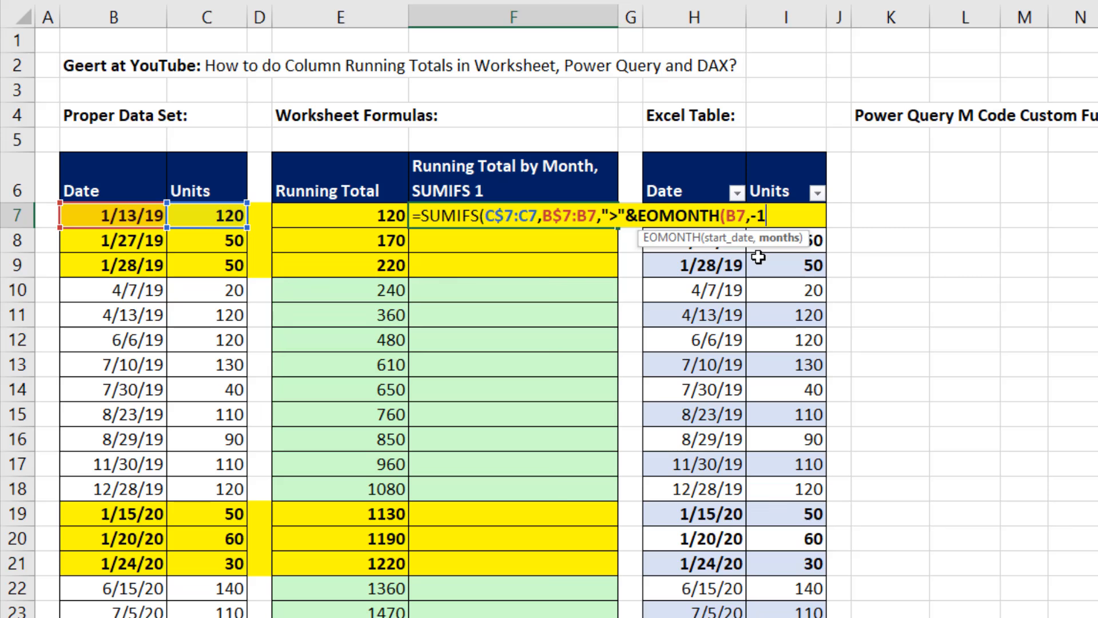
text())
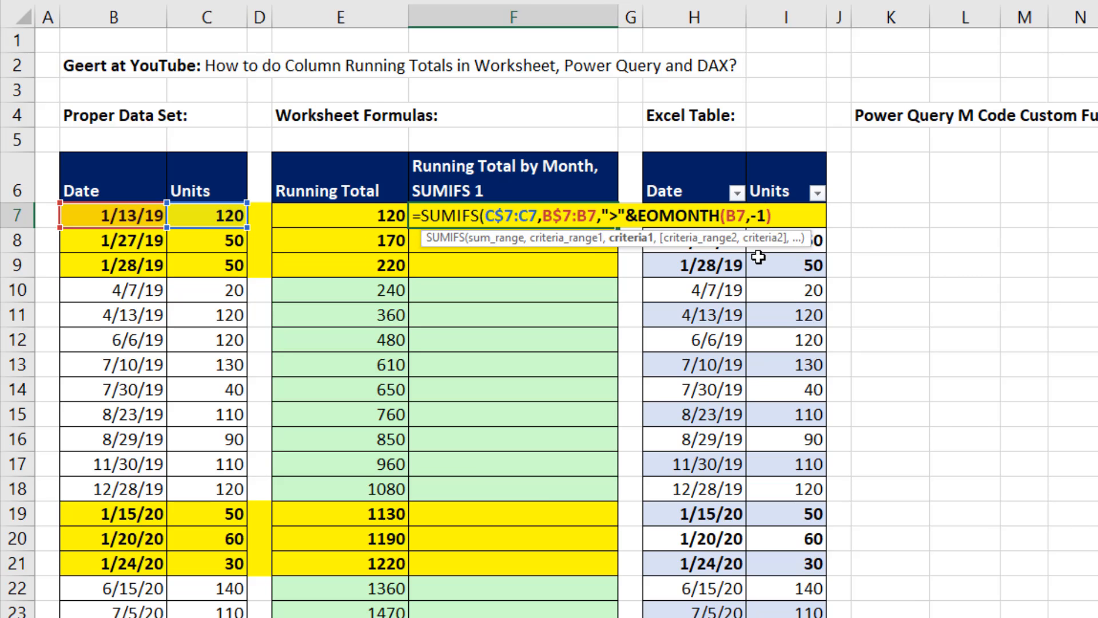
text())
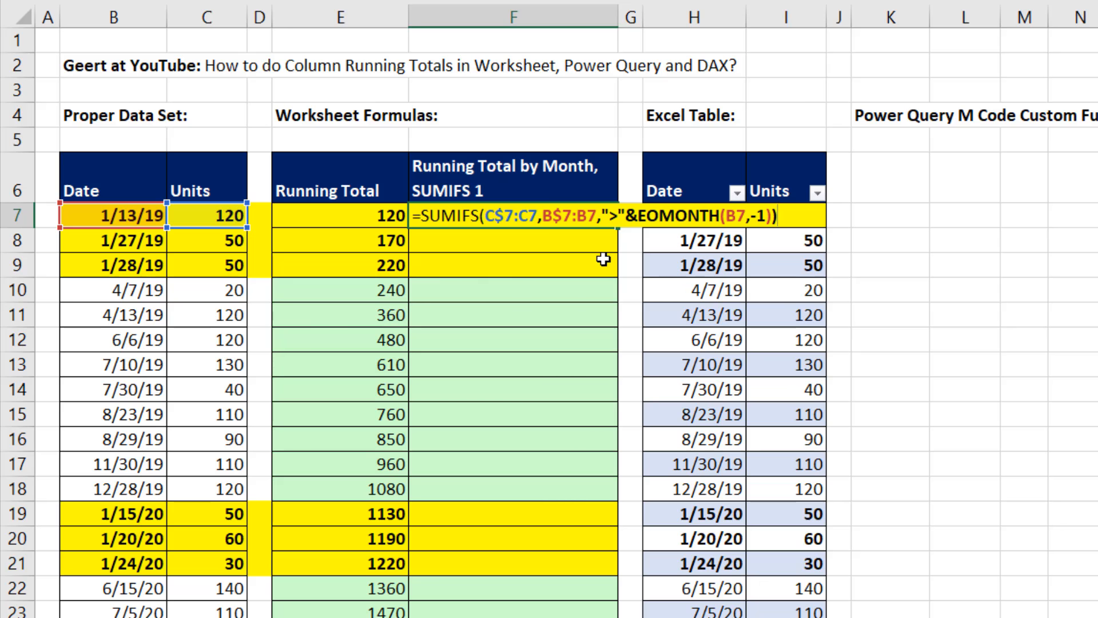
key(ctrl+Return)
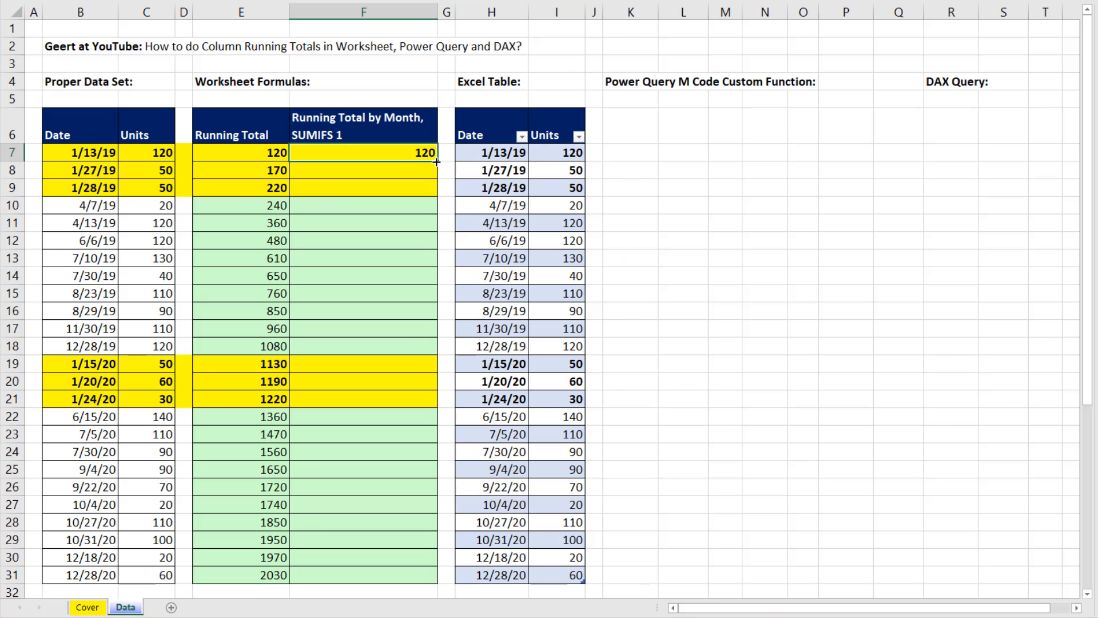
Fill the SUMIFS formula from F7 down to F31 without copying the formatting
double_click(617, 227)
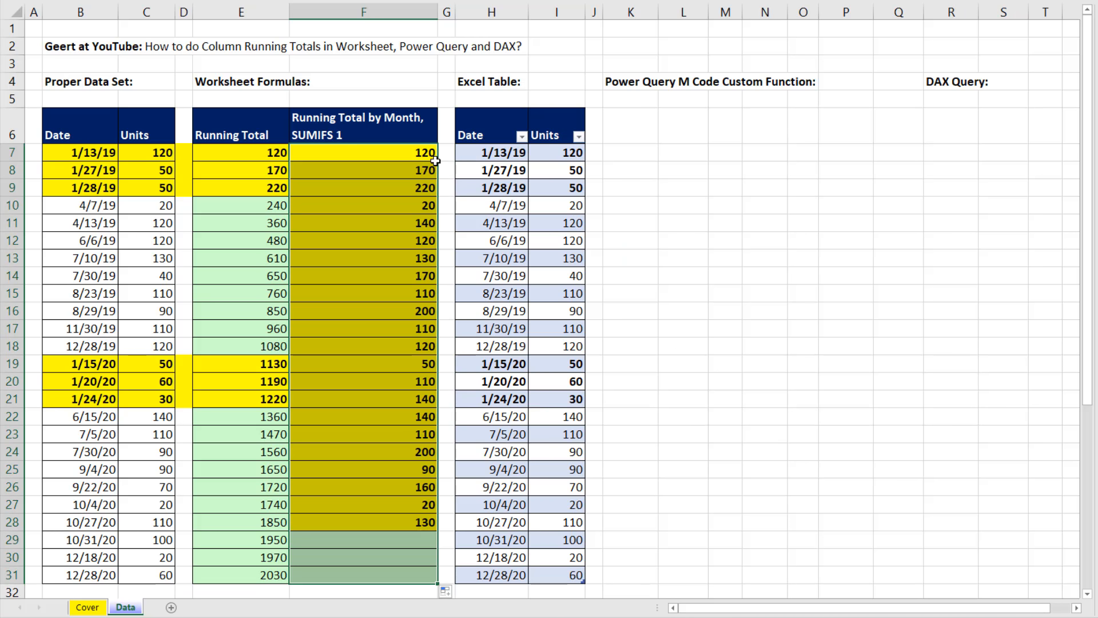
click(457, 592)
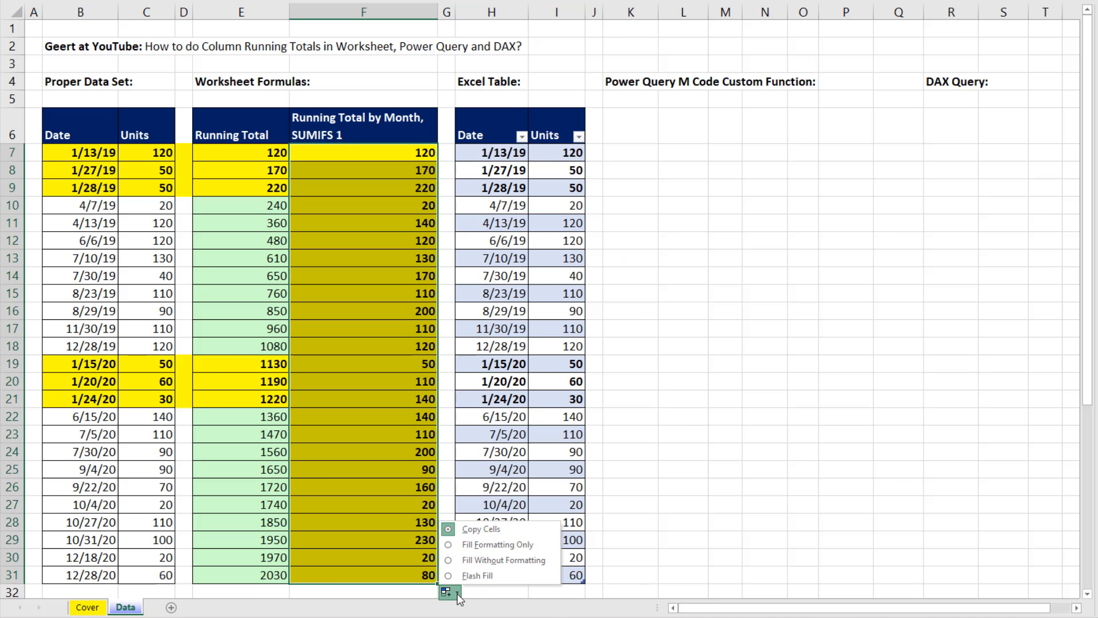
click(471, 565)
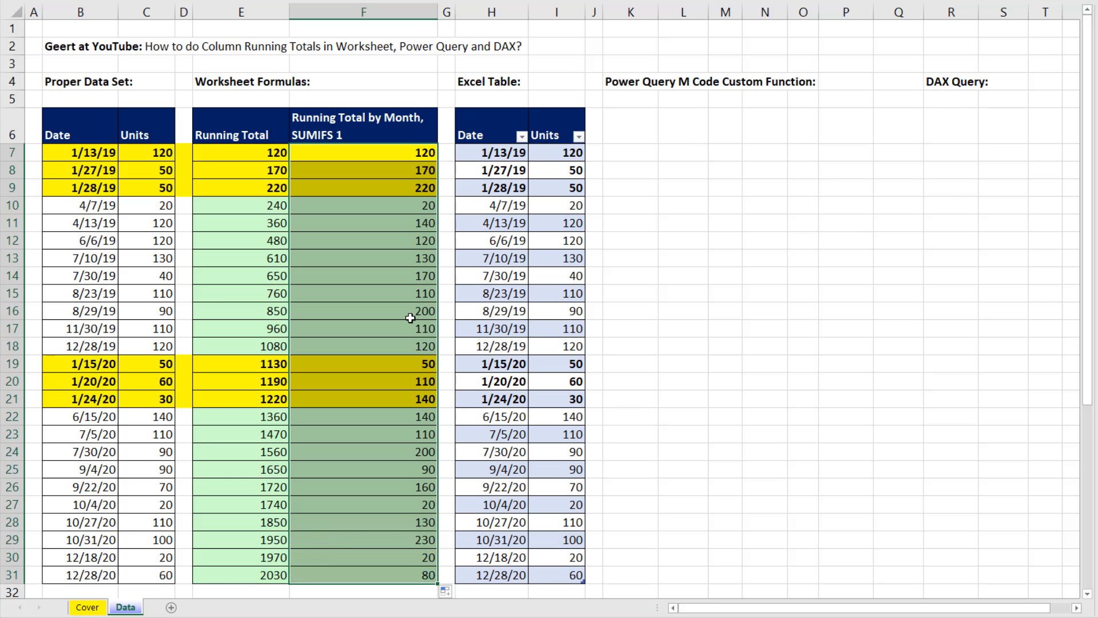
Examine the by-month totals for April 2019, June 2019 and January 2020, and the ranges used by the SUMIFS formula in F13
drag(111, 210, 387, 221)
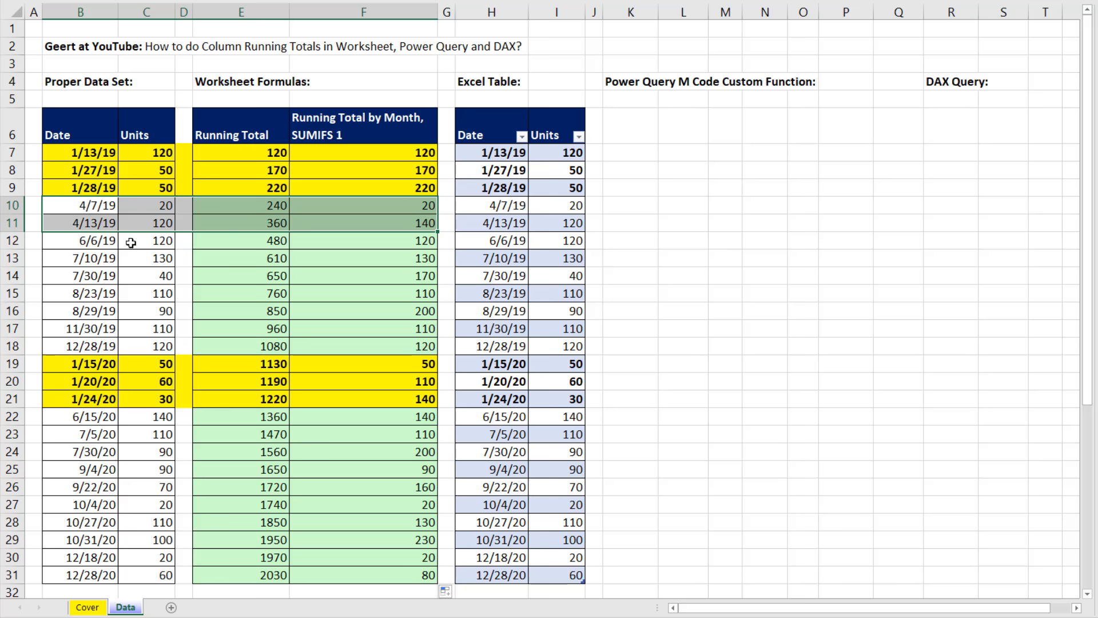
drag(87, 243, 429, 243)
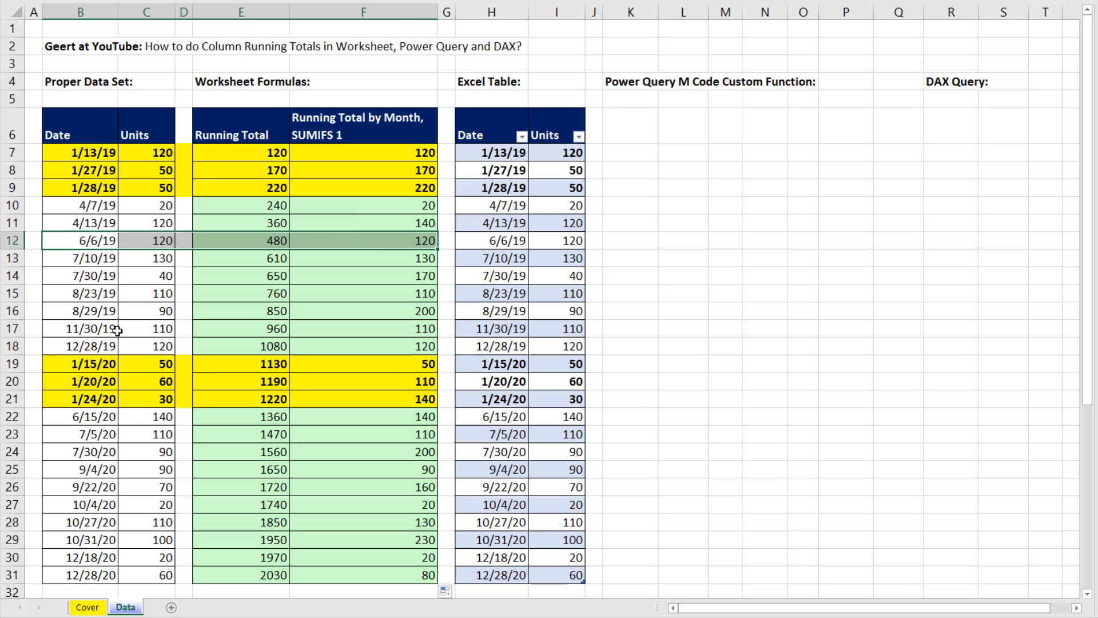
drag(75, 364, 402, 400)
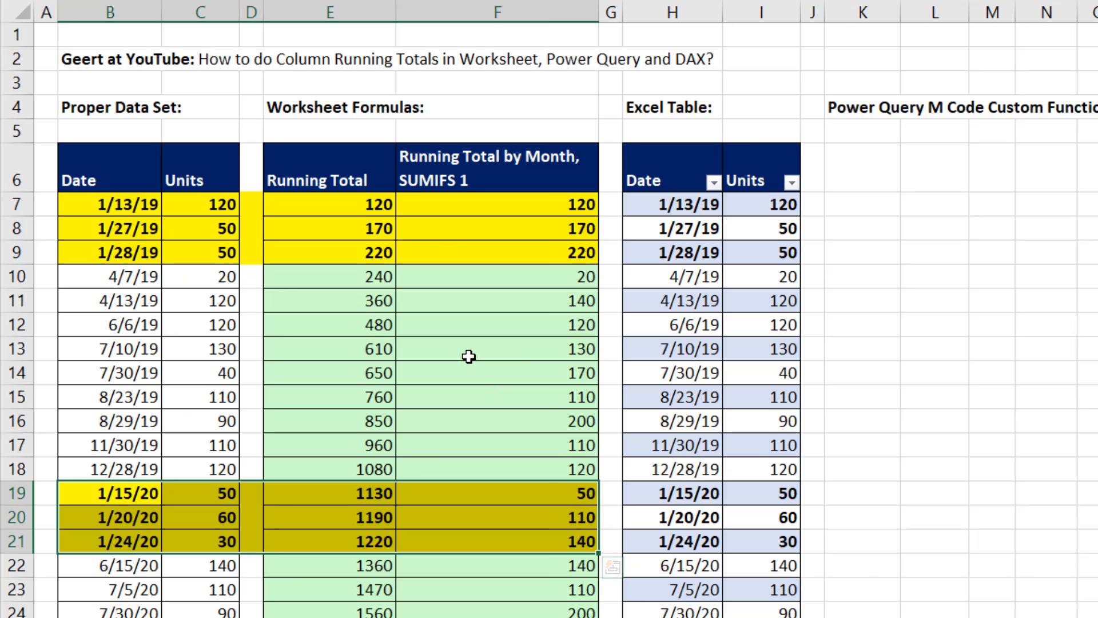
click(343, 261)
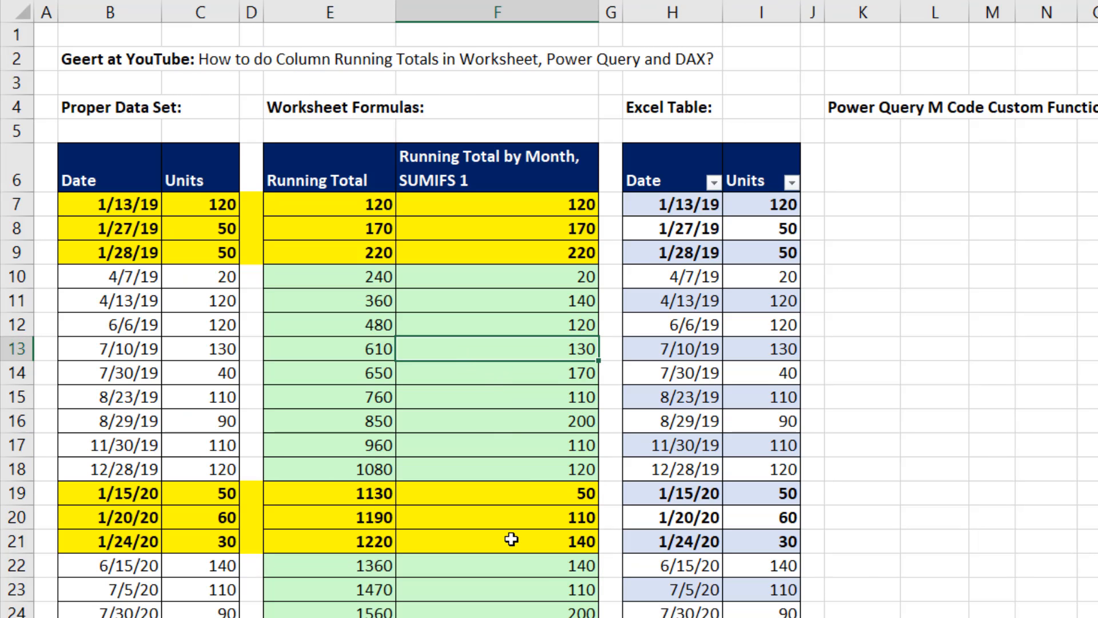
key(F2)
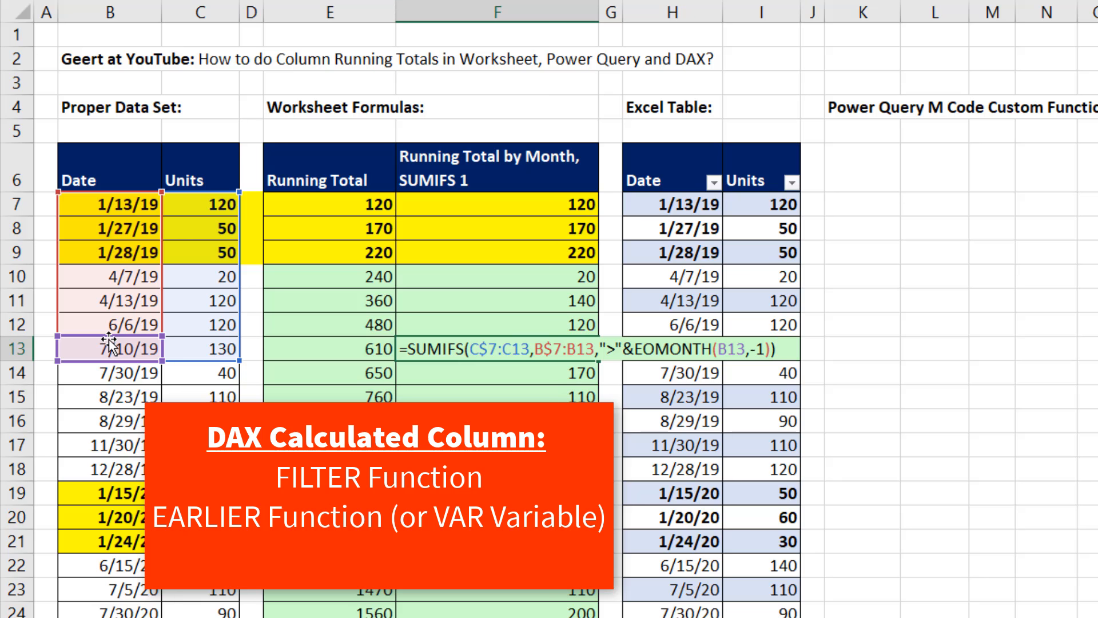
key(Escape)
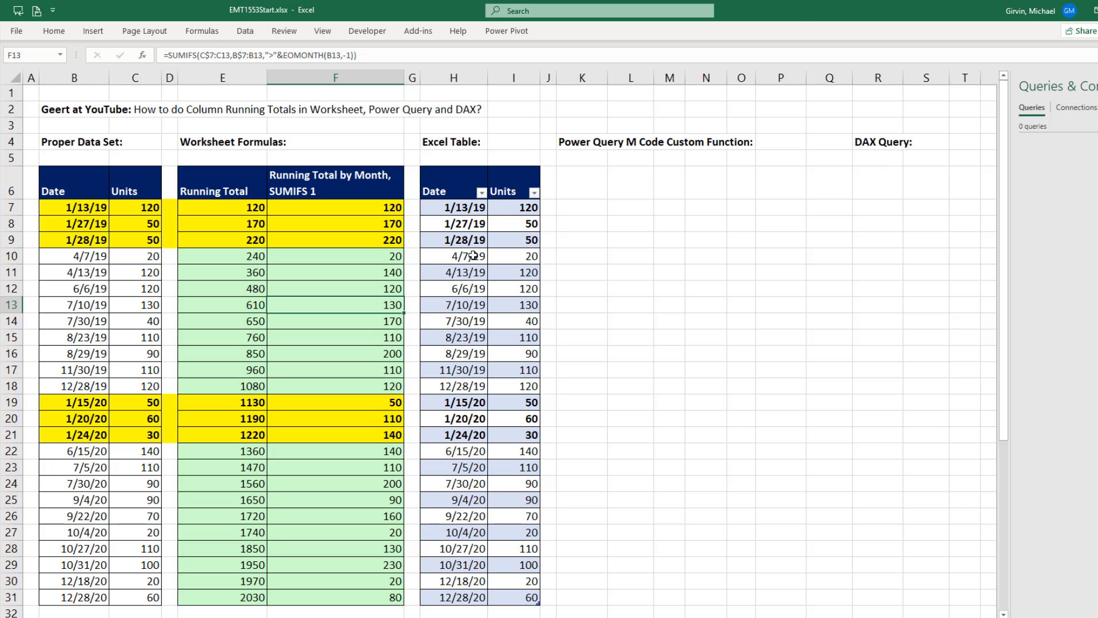
Check the name of the Excel table starting at H6 and bring the table into the Power Query Editor as a query
click(467, 182)
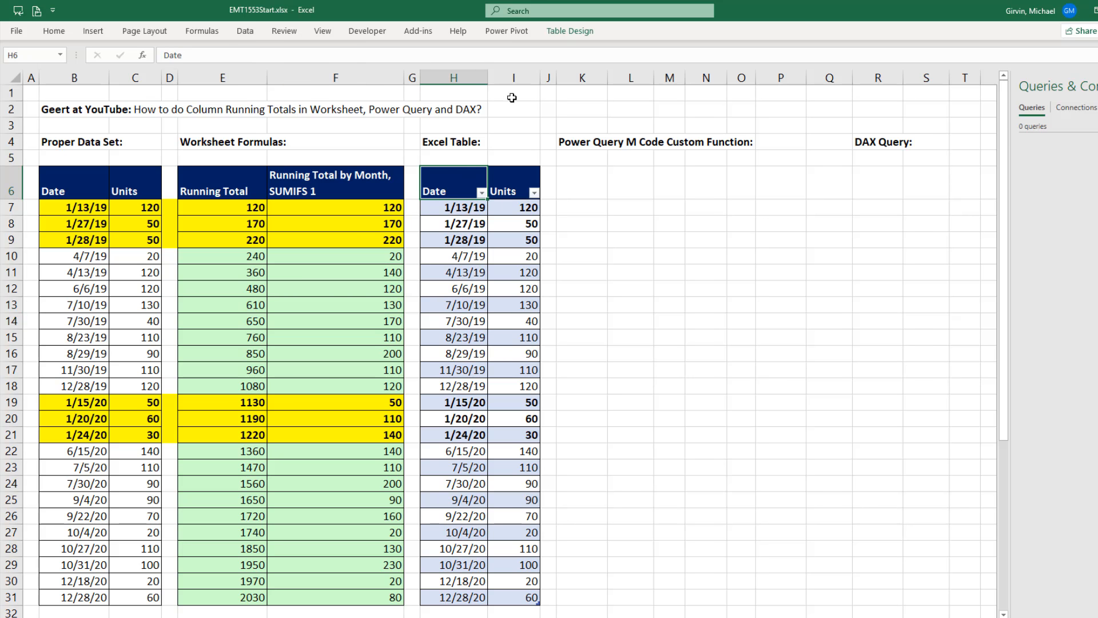
click(570, 30)
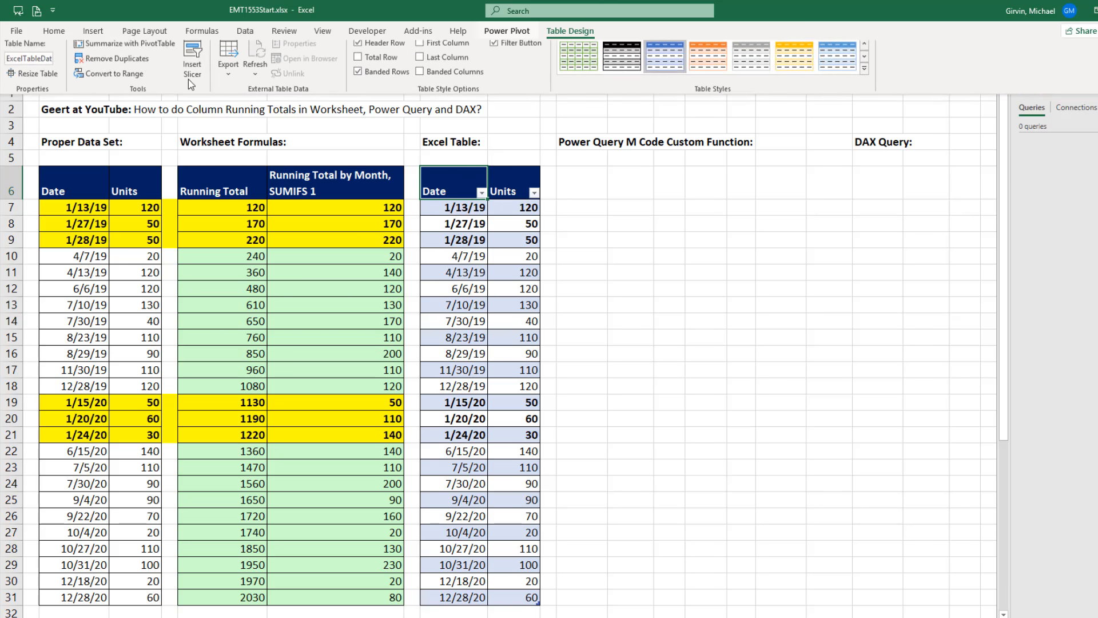
click(516, 116)
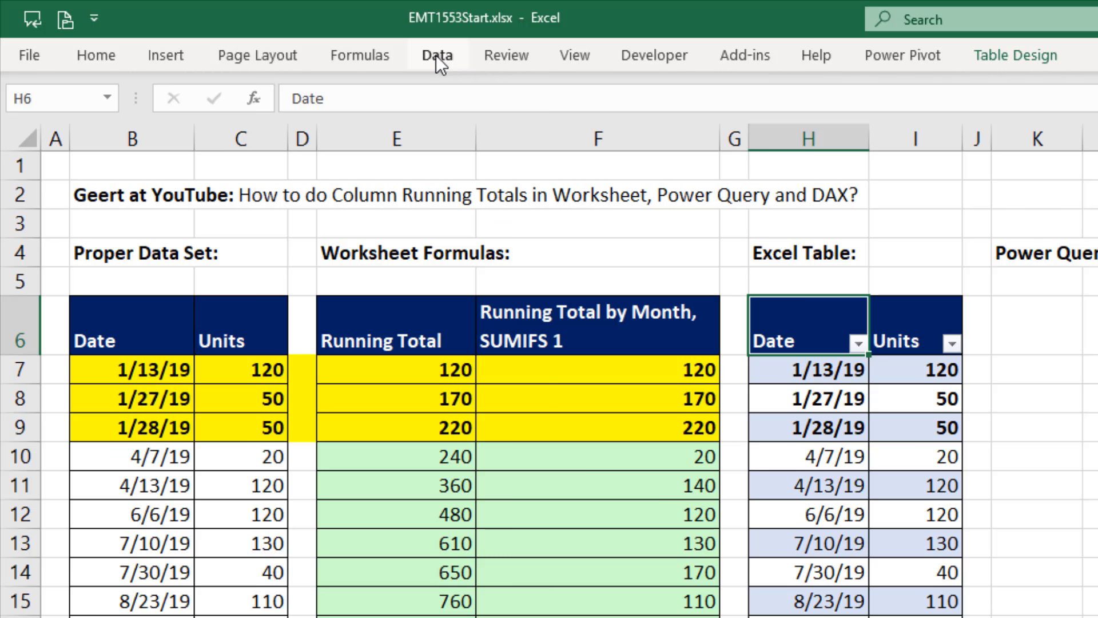
click(245, 31)
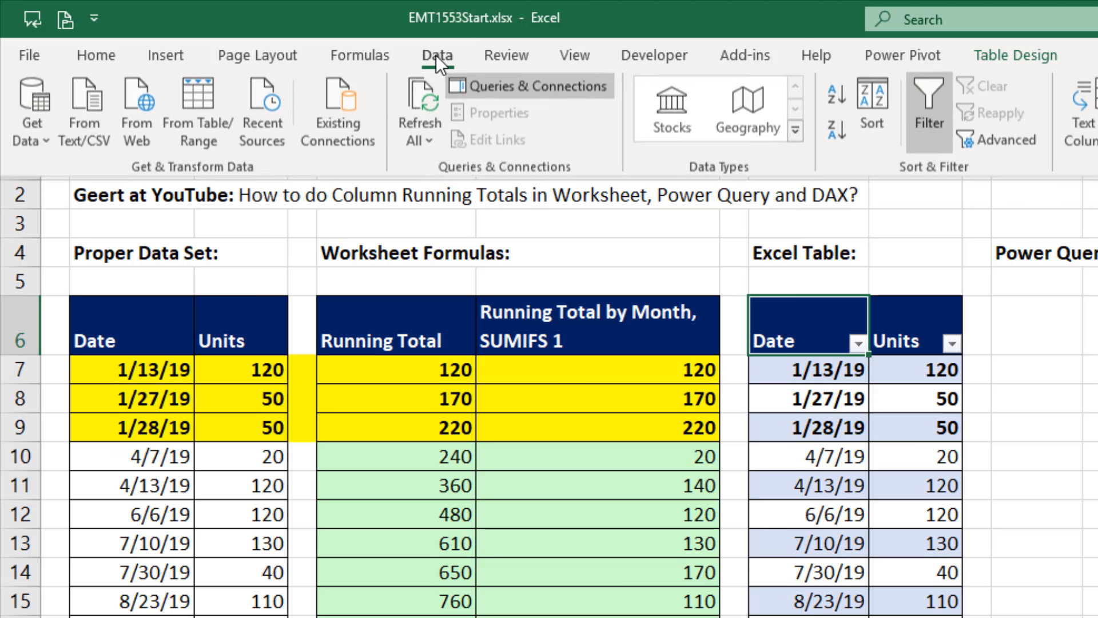
click(197, 109)
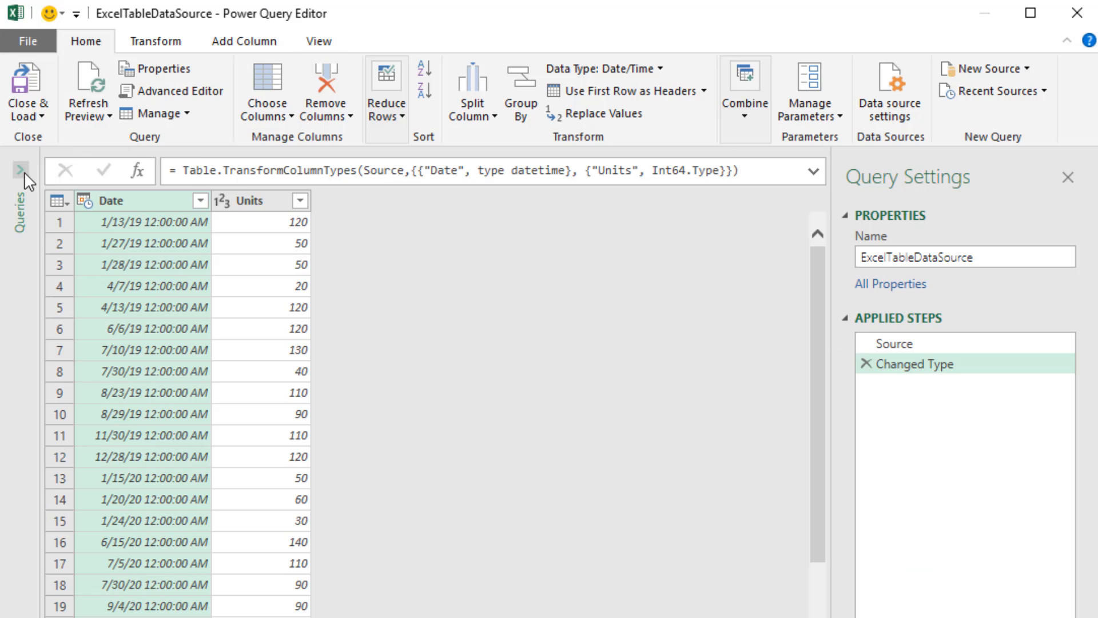
Create a reference to the ExcelTableDataSource query and rename it RTPowerQuery
click(24, 172)
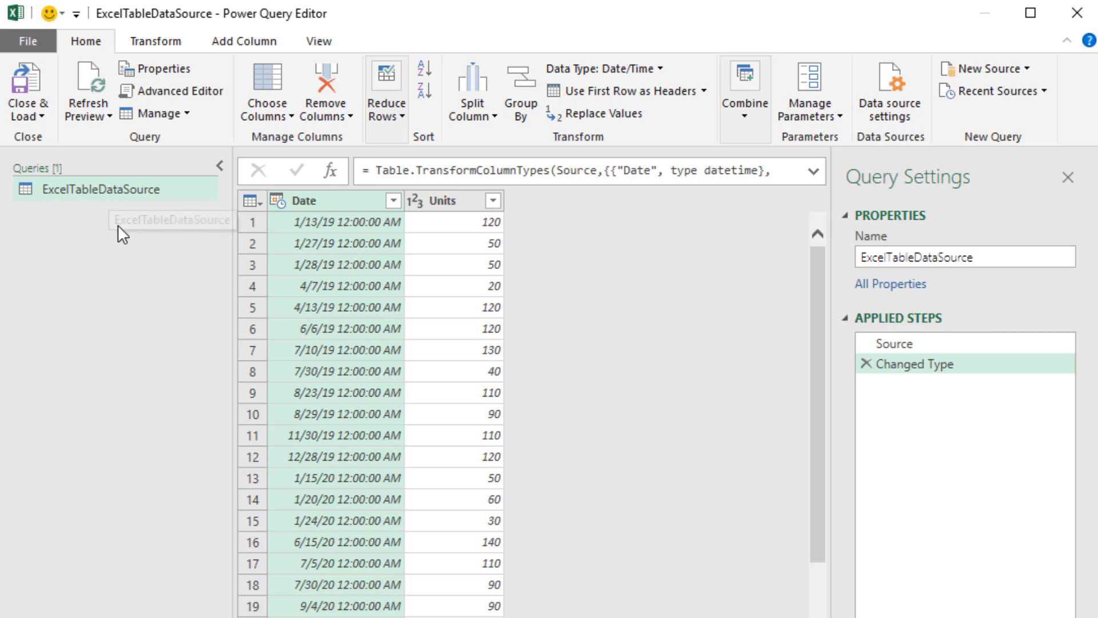
right_click(119, 192)
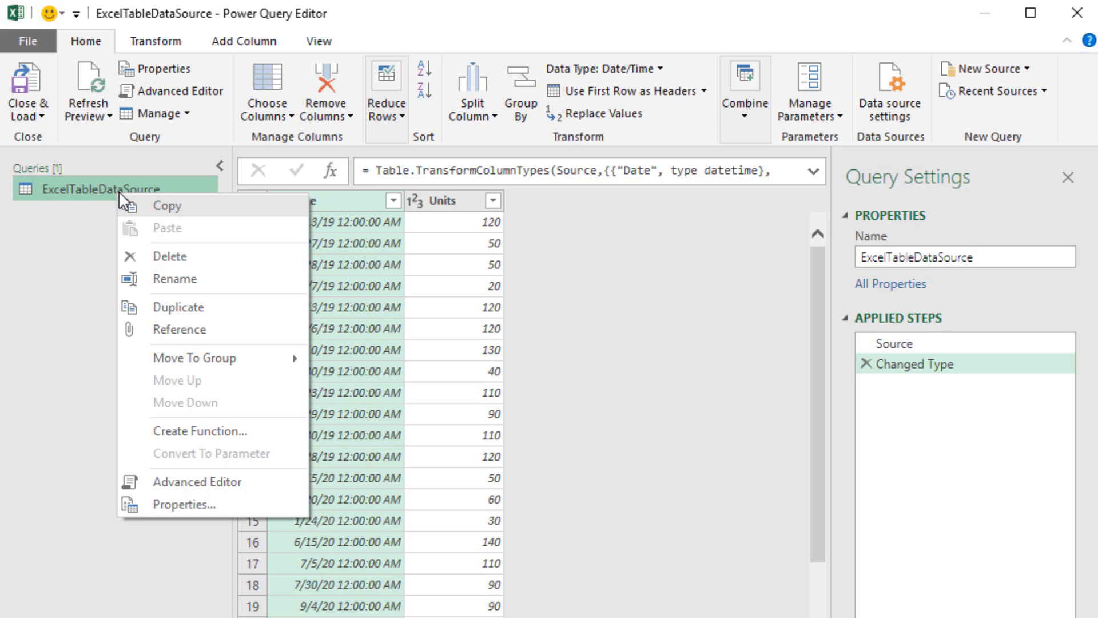
click(198, 333)
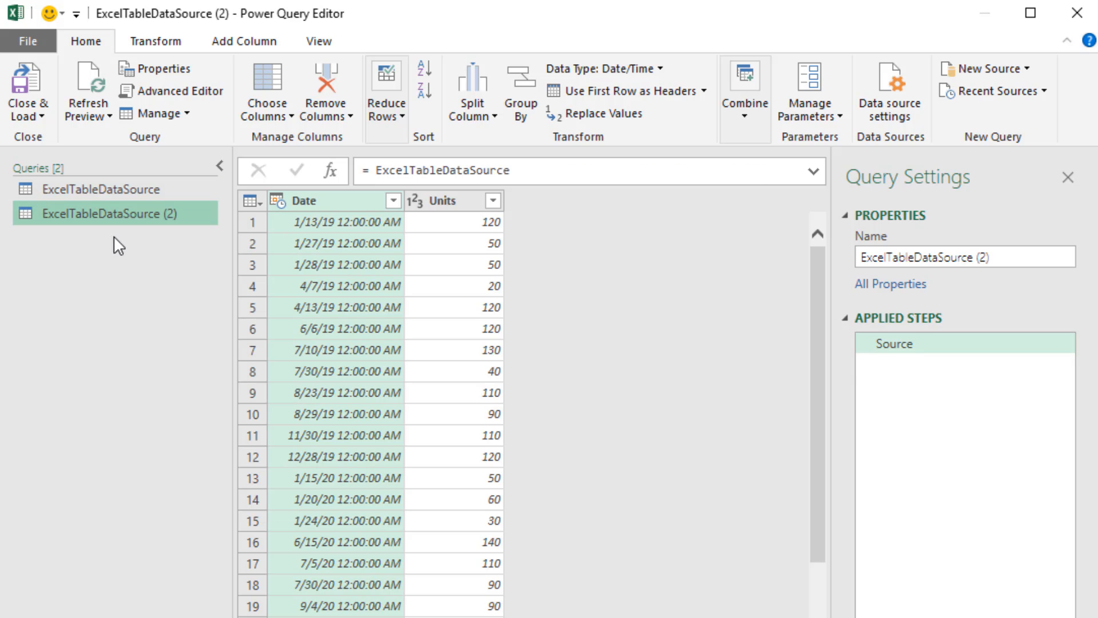
key(F2)
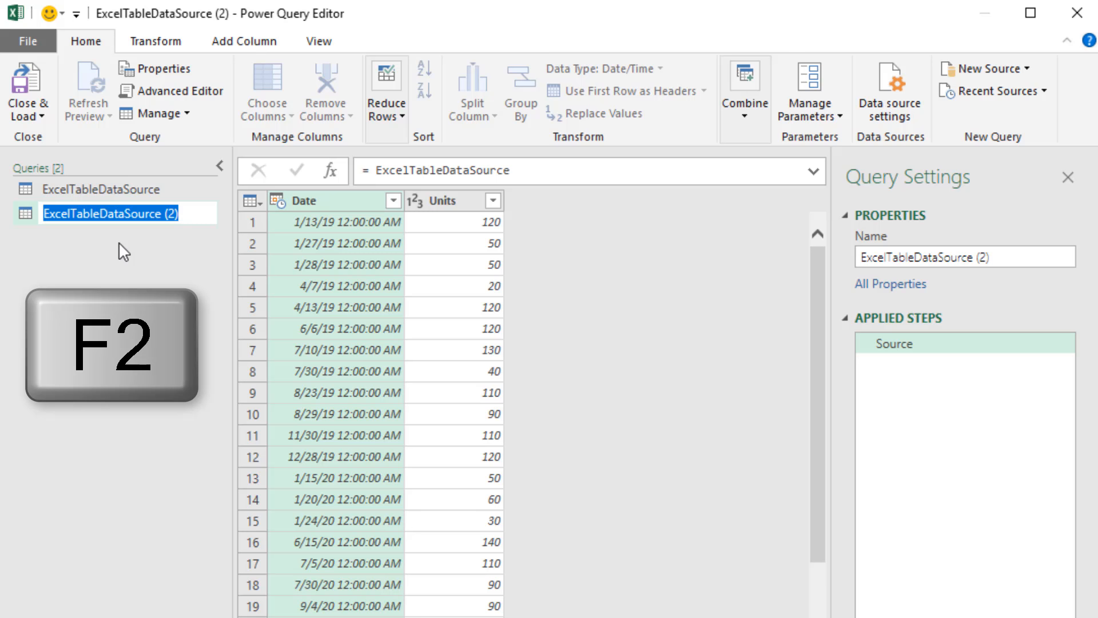
text(RTPowerQuery)
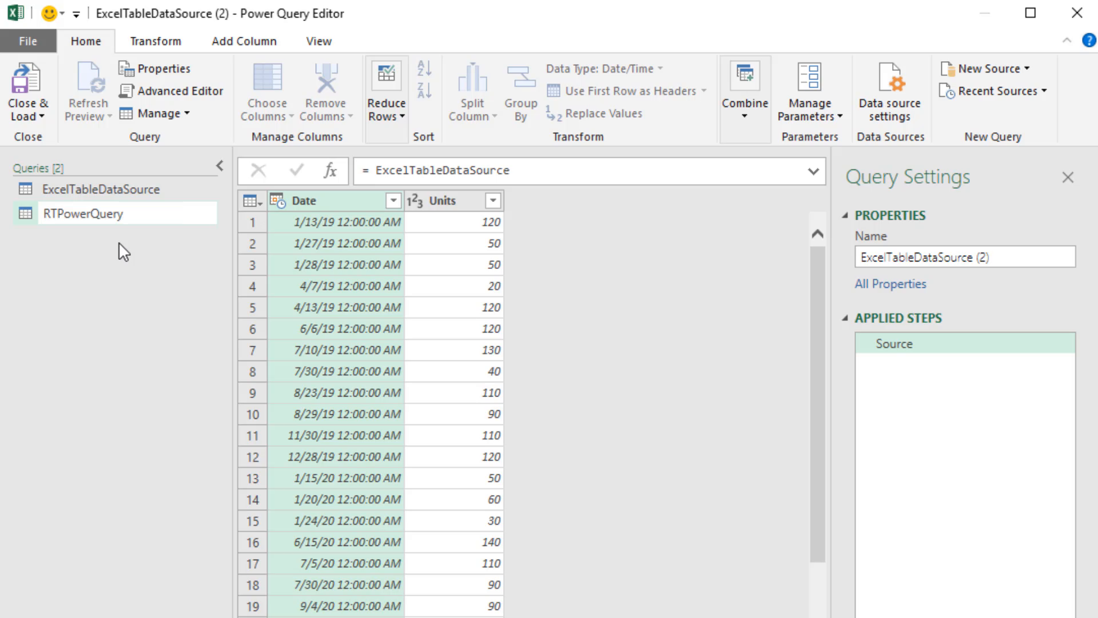
key(Return)
Create a second reference to the ExcelTableDataSource query and rename it RTDAX
click(82, 189)
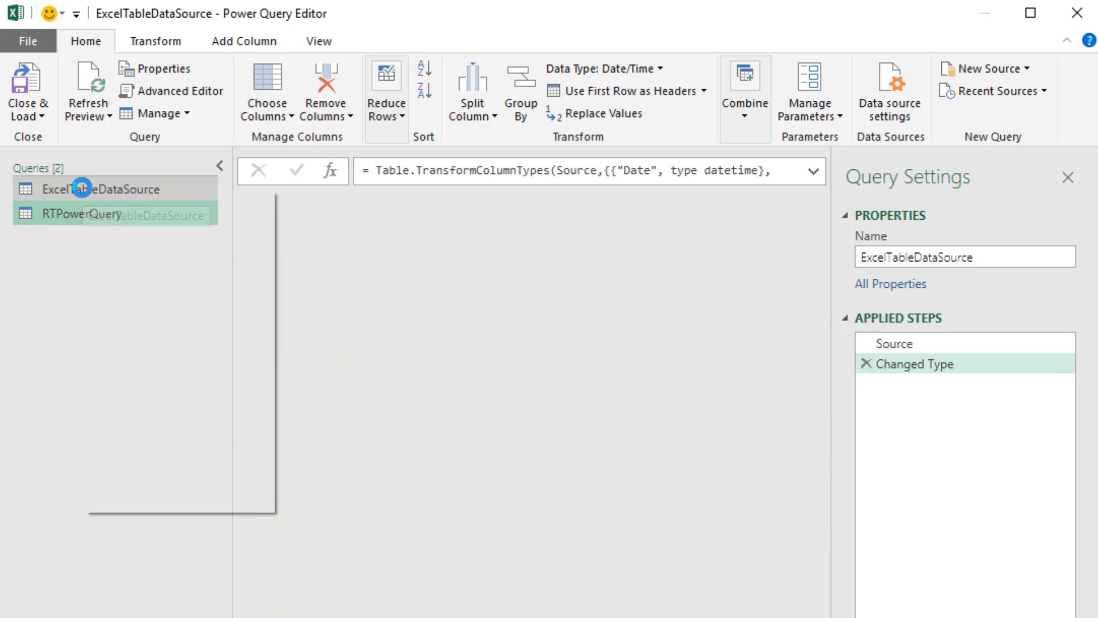
right_click(82, 189)
click(143, 324)
key(F2)
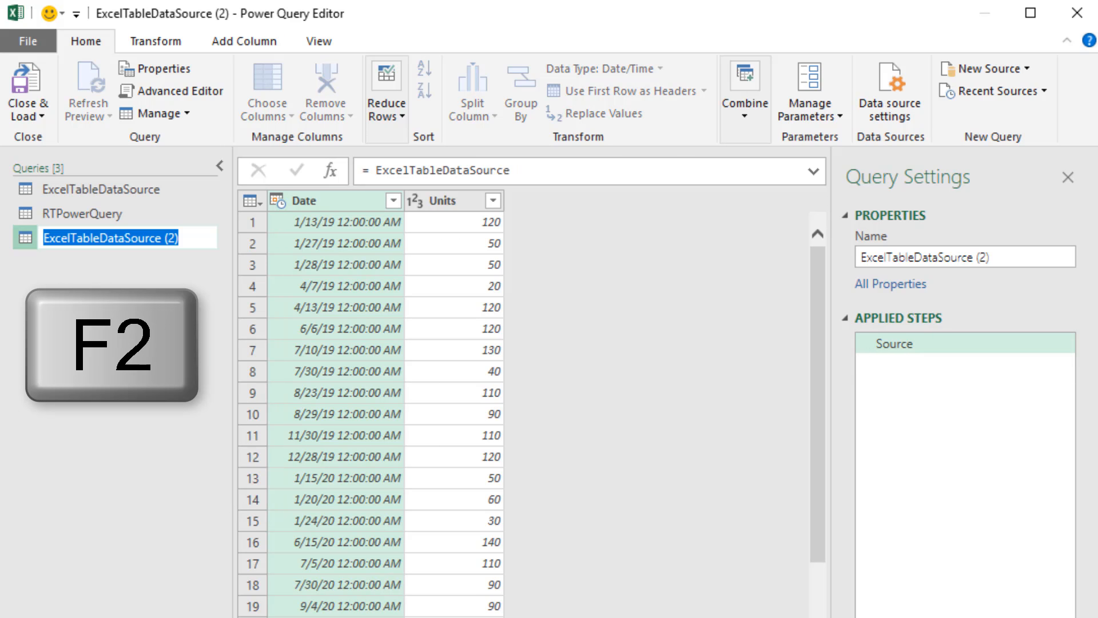
text(RTDAX)
key(Return)
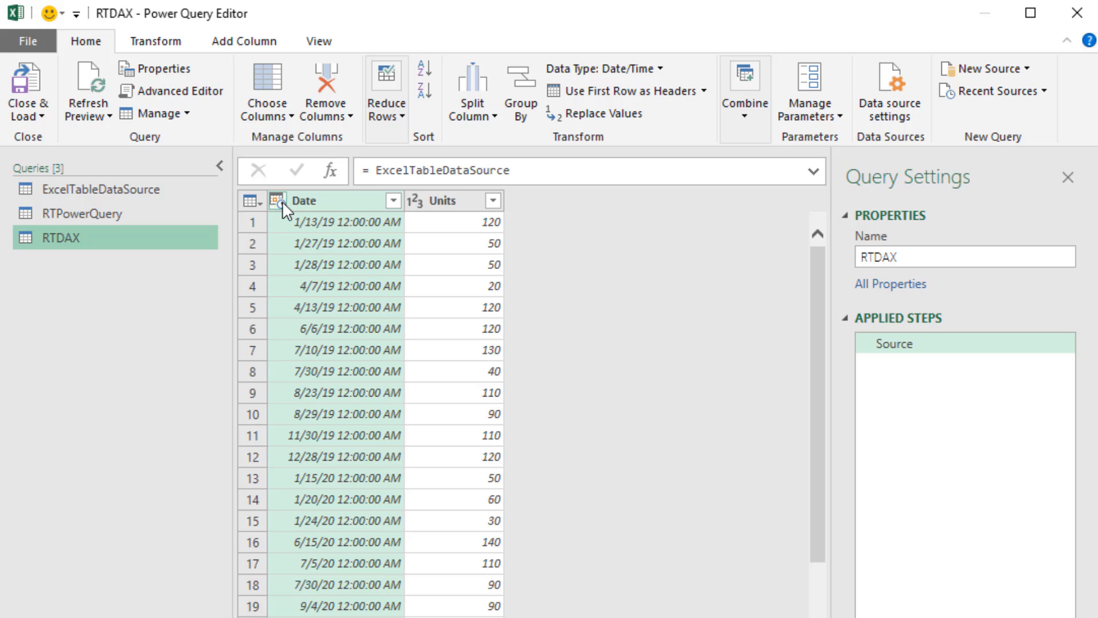
Set the Date column in ExcelTableDataSource to the Date type, replacing the current conversion, and check it in RTPowerQuery and RTDAX
click(69, 189)
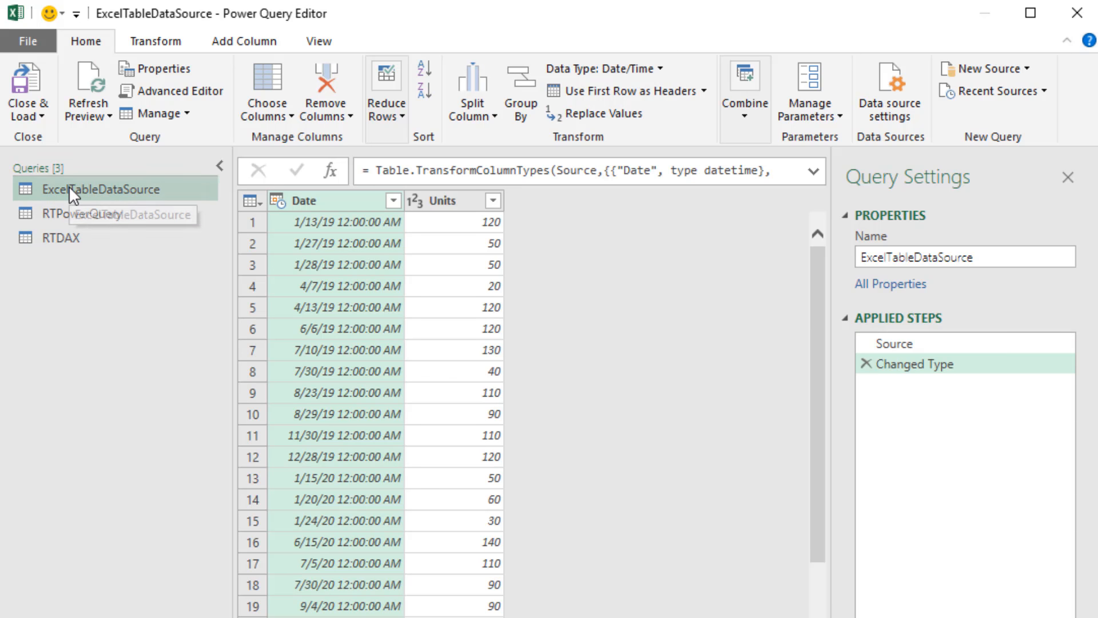
click(279, 200)
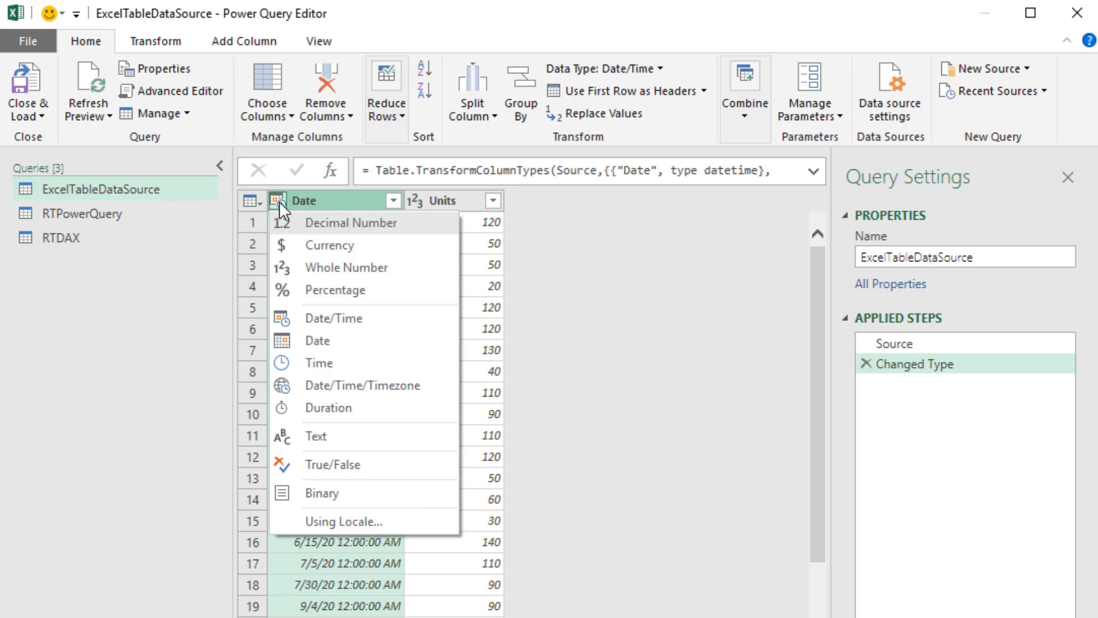
click(314, 348)
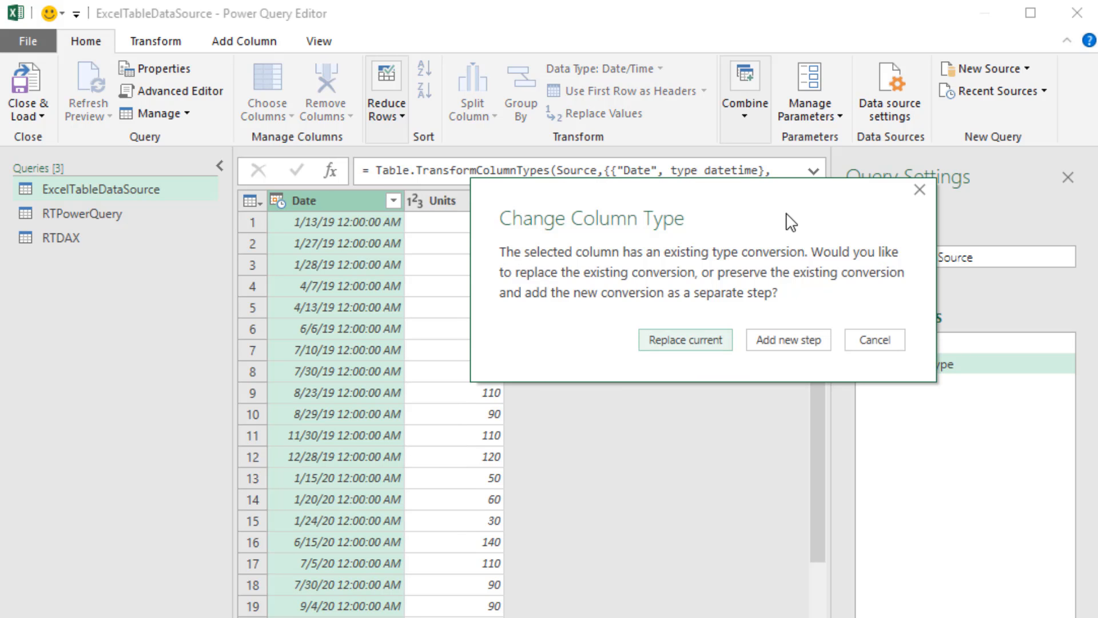
drag(790, 222, 645, 196)
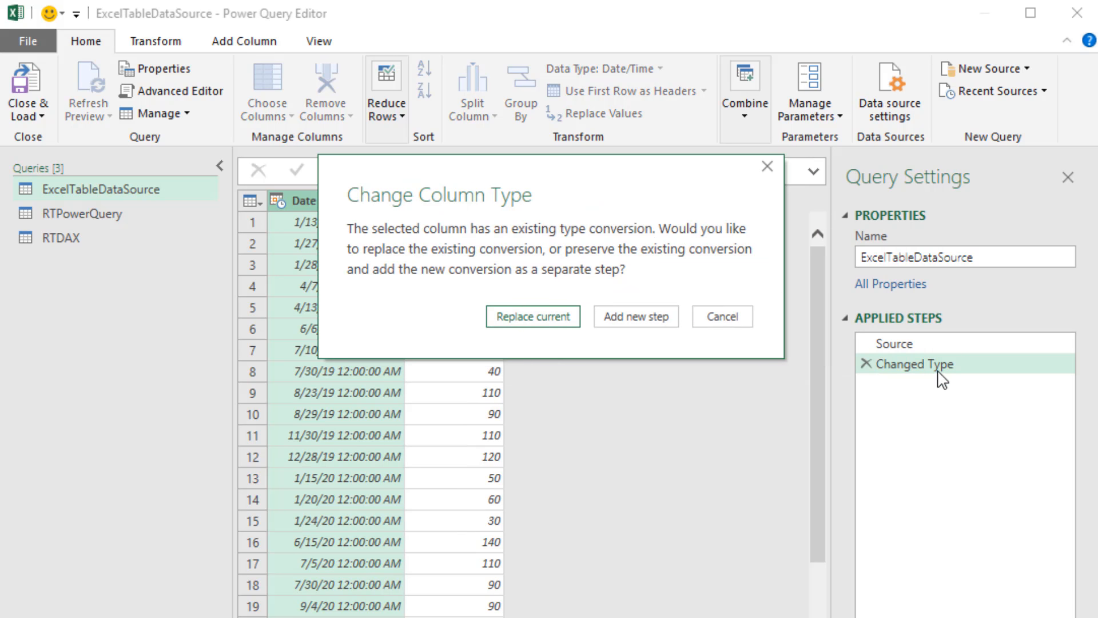
click(542, 321)
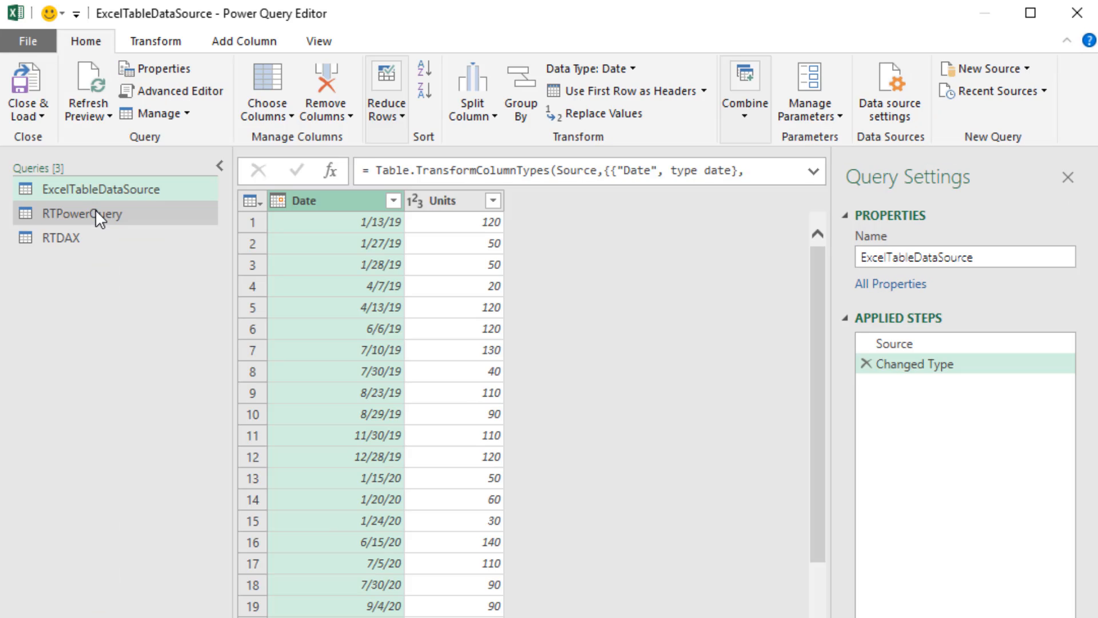
click(202, 191)
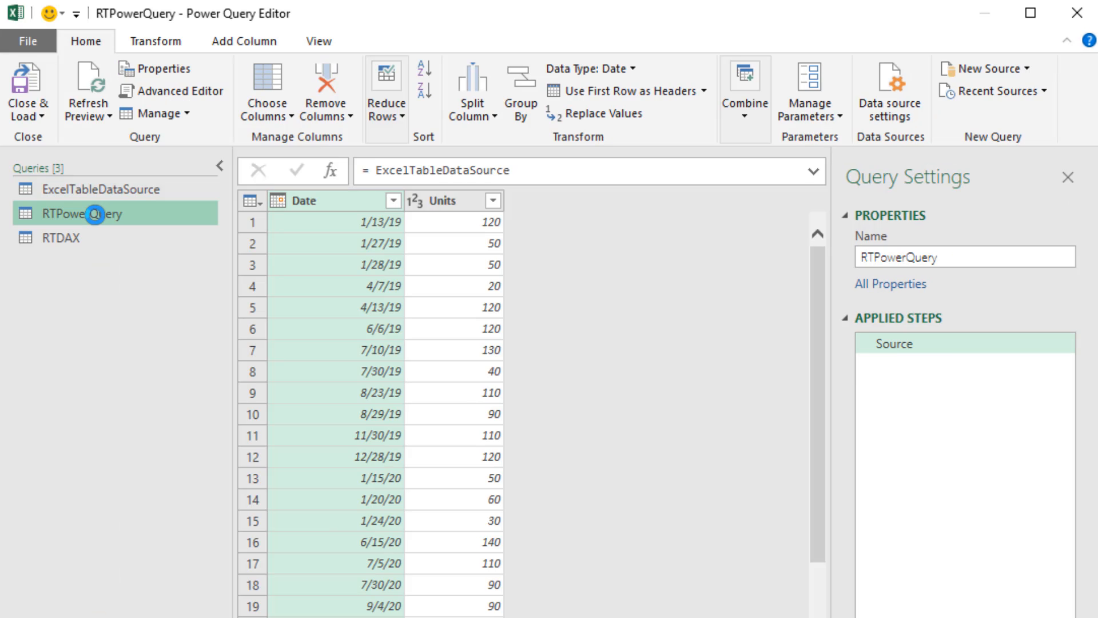
click(63, 239)
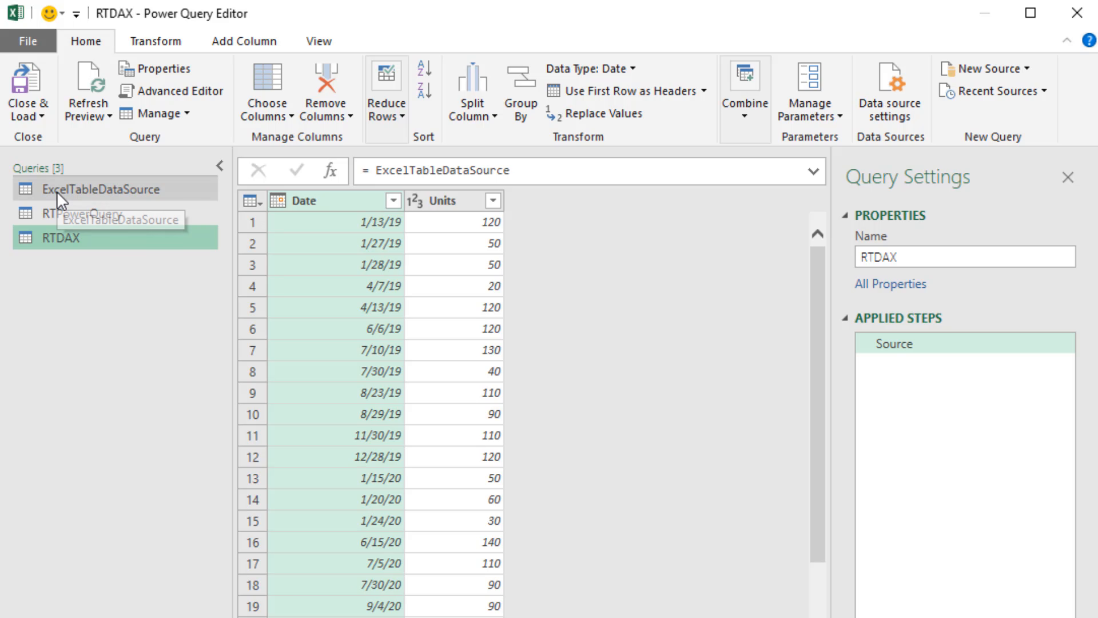
Load all the queries to the workbook as connections only and preview the RTPowerQuery query
click(26, 116)
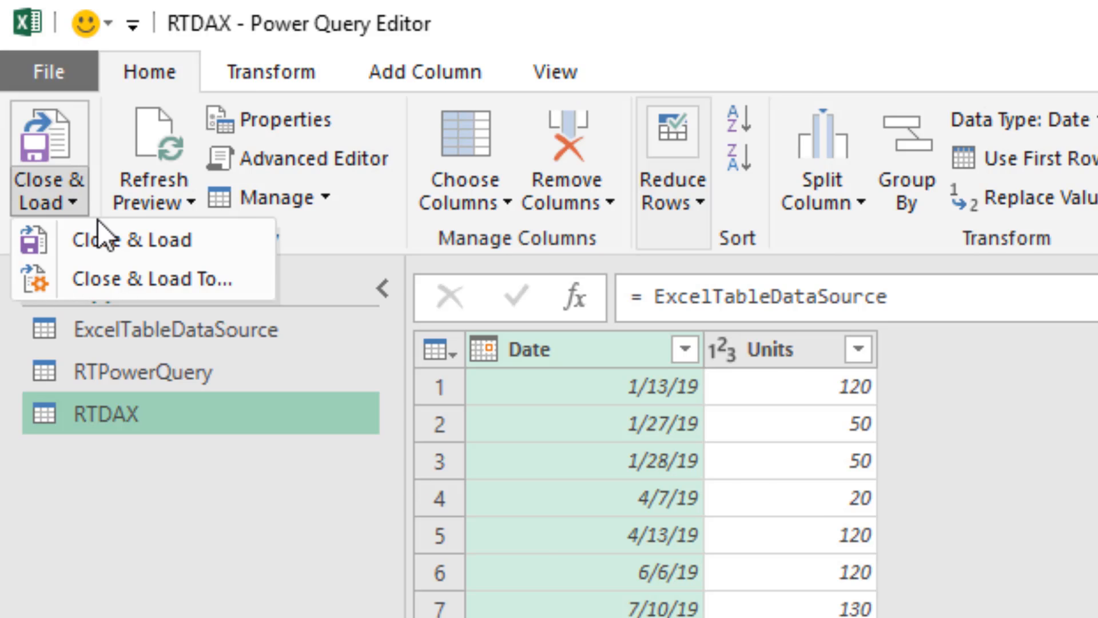
click(136, 280)
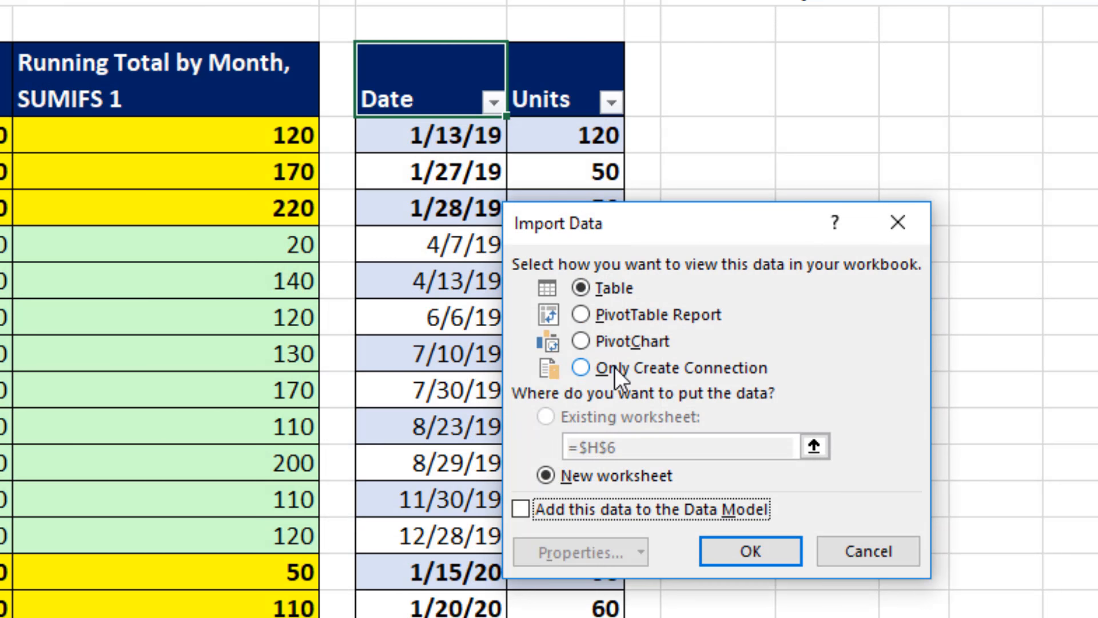
click(580, 369)
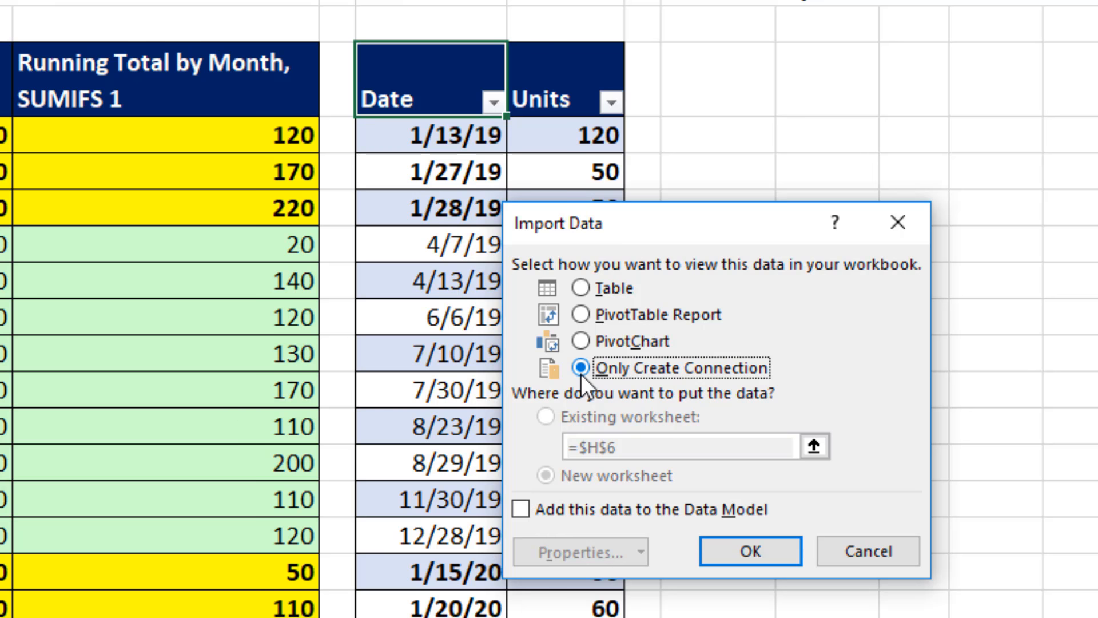
click(750, 550)
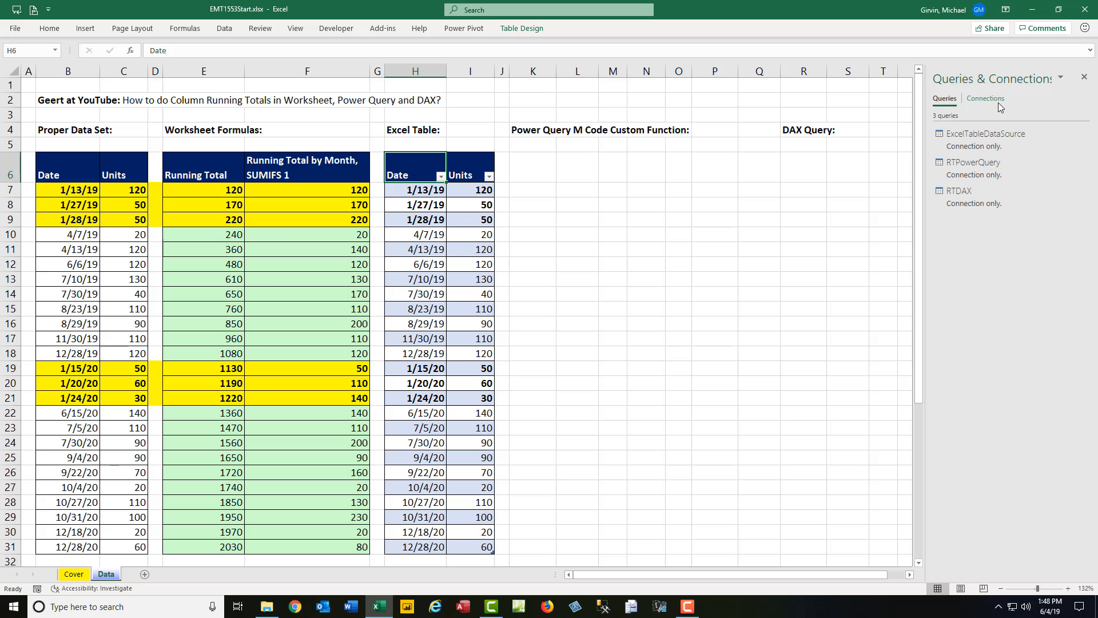
click(972, 166)
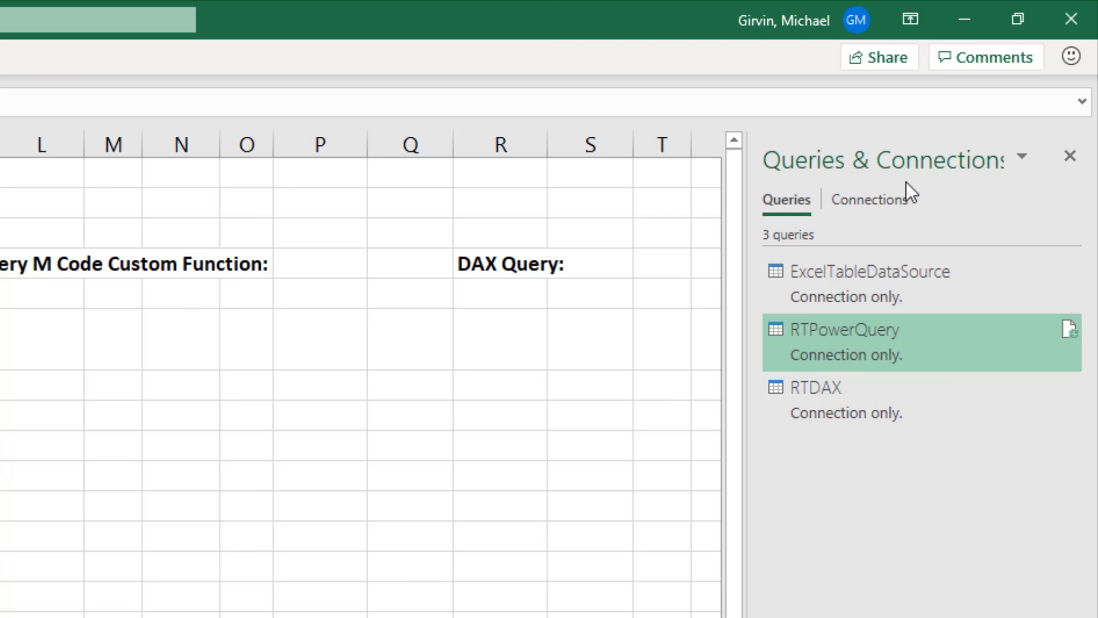
mouse_move(836, 349)
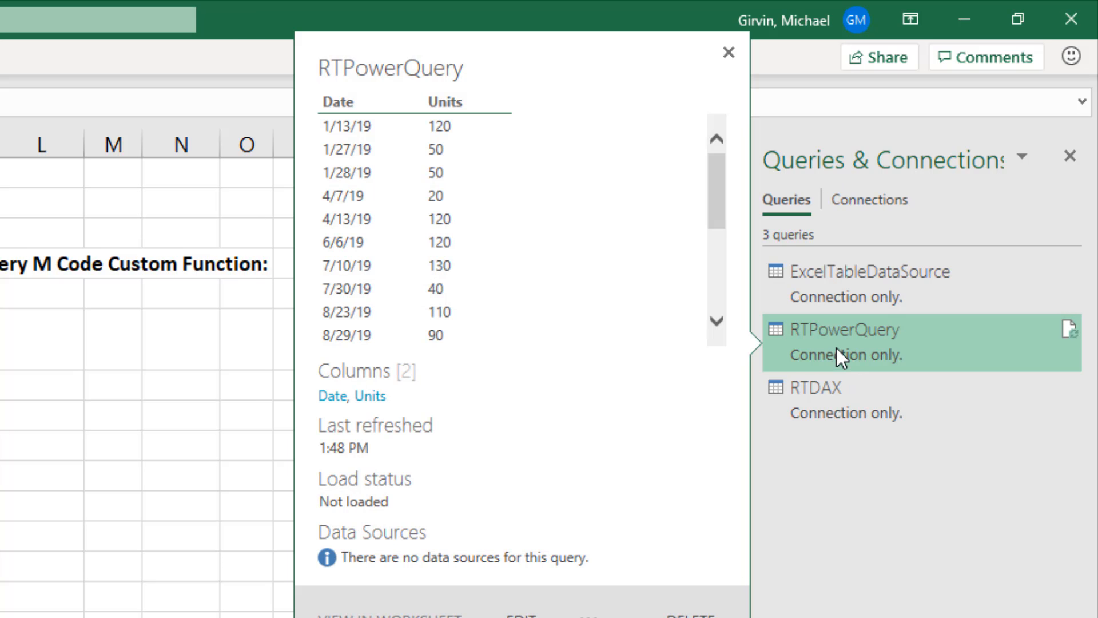
Open the RTPowerQuery query for editing and add a Start of Month column calculated from the Date column
double_click(806, 348)
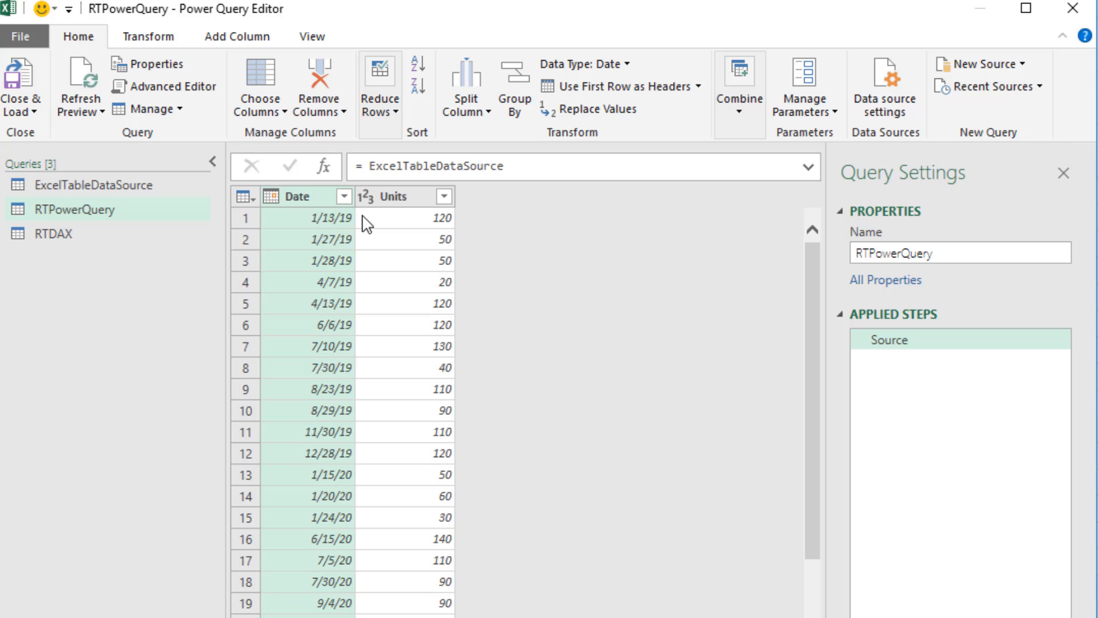
click(297, 198)
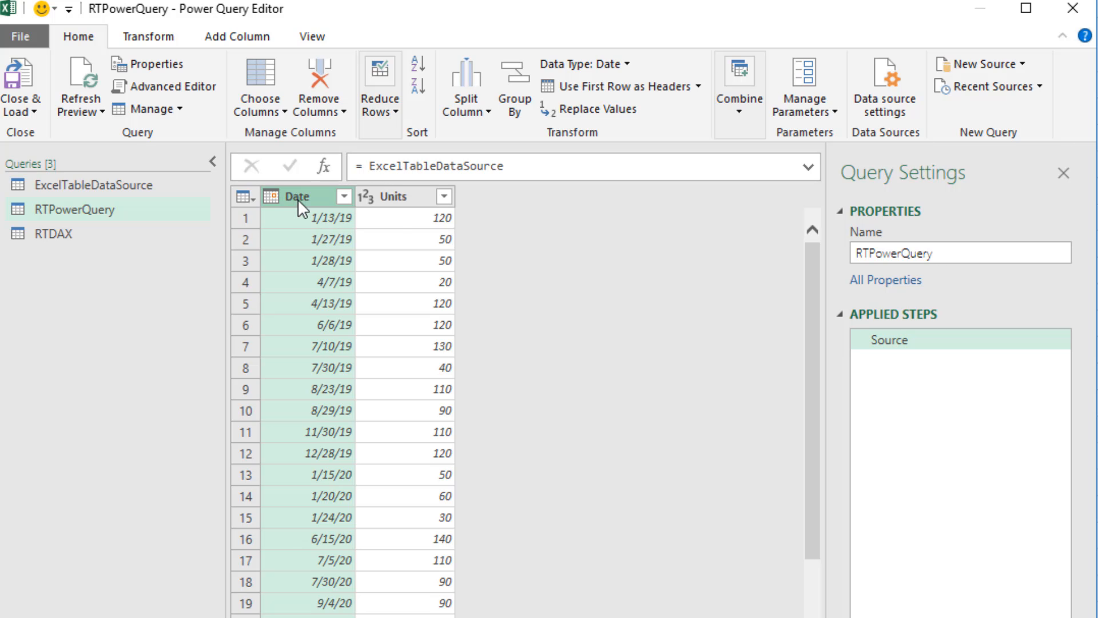
click(243, 35)
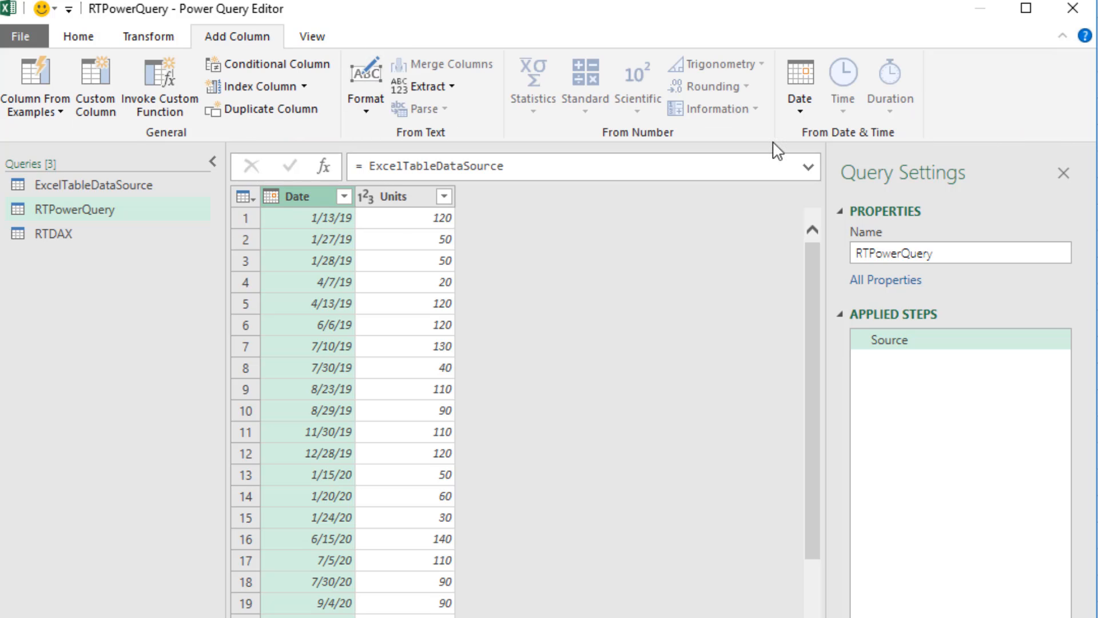
click(801, 114)
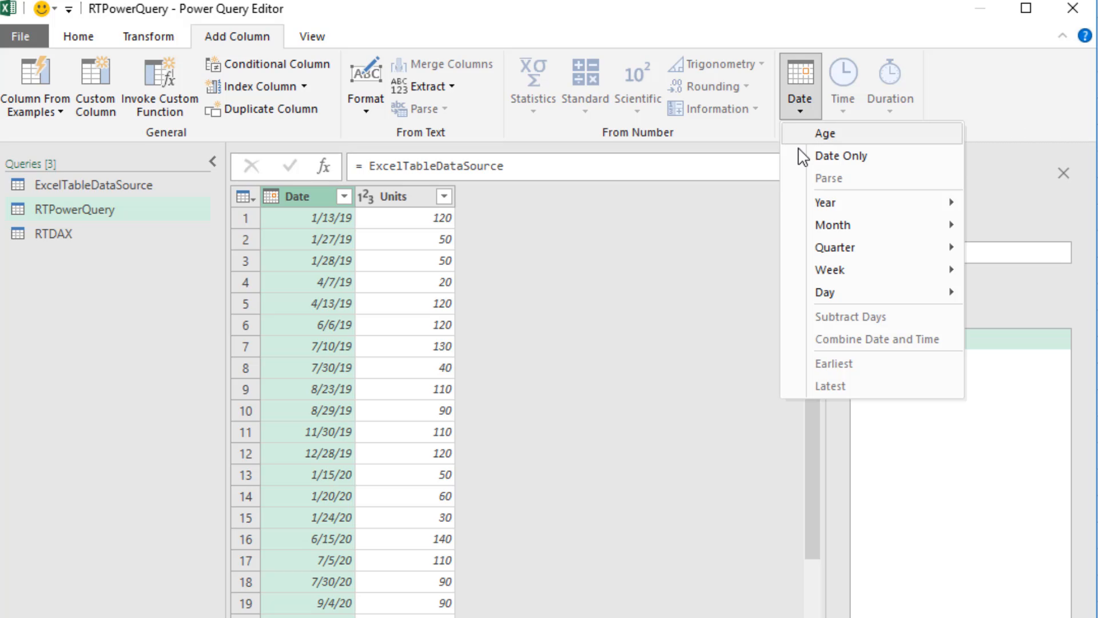
mouse_move(807, 229)
click(1036, 250)
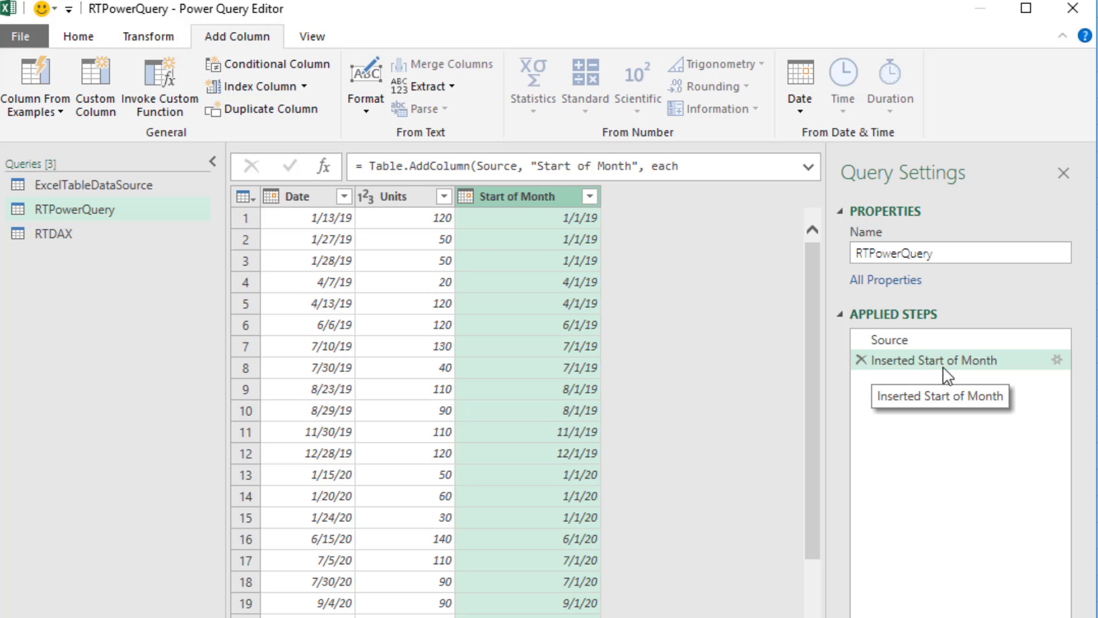
Add a new query step that buffers the previous one with = Table.Buffer(#"Inserted Start of Month")
click(324, 170)
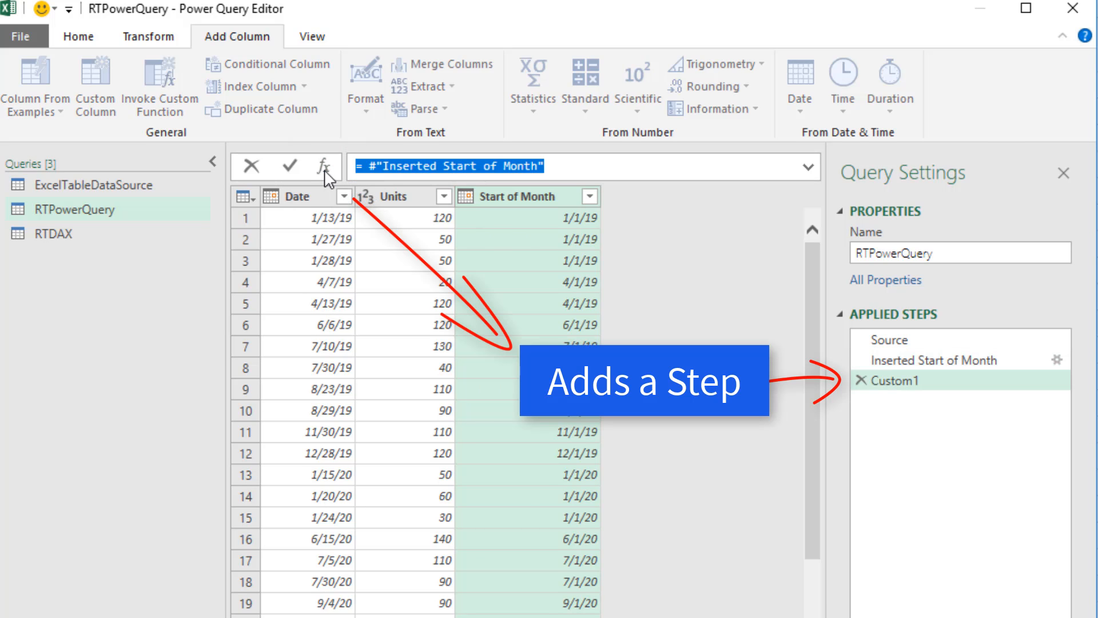
click(370, 166)
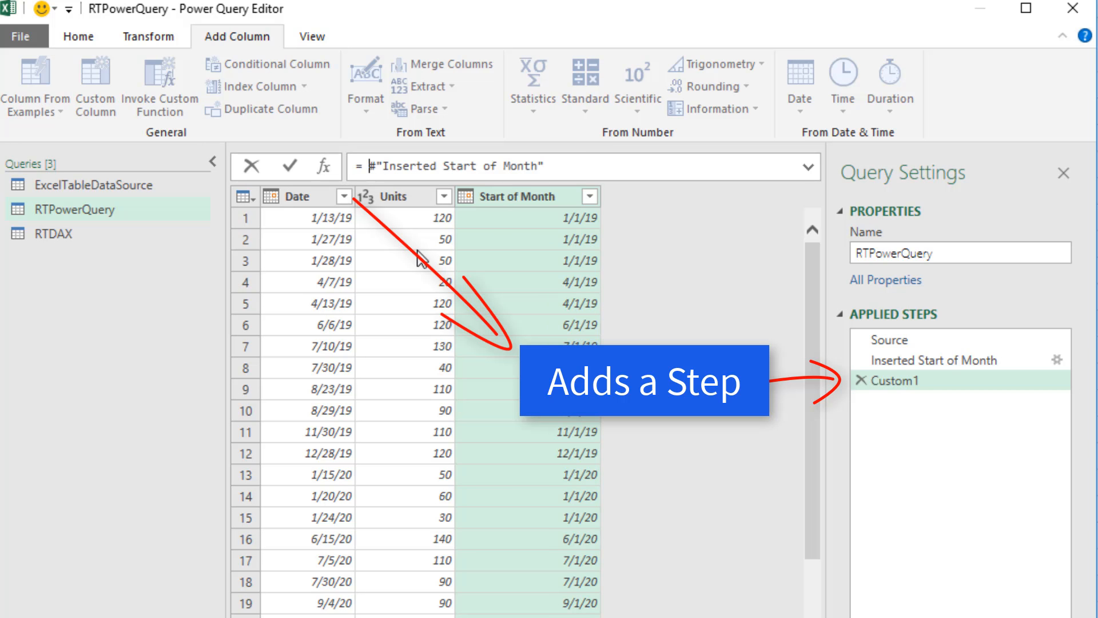
text(Table.Bu)
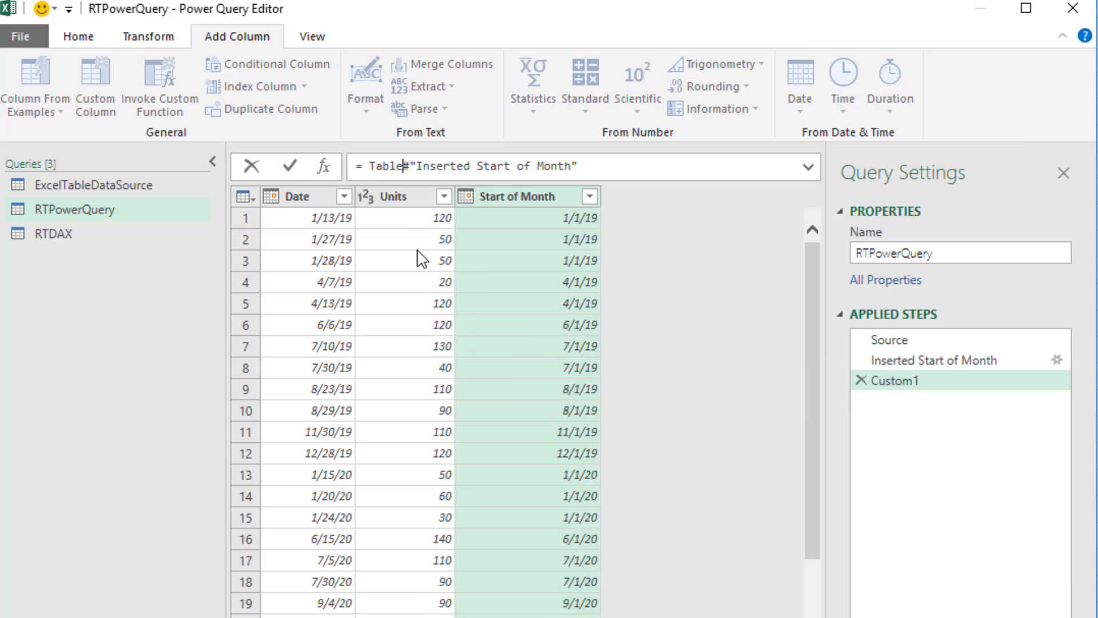
text(ffer()
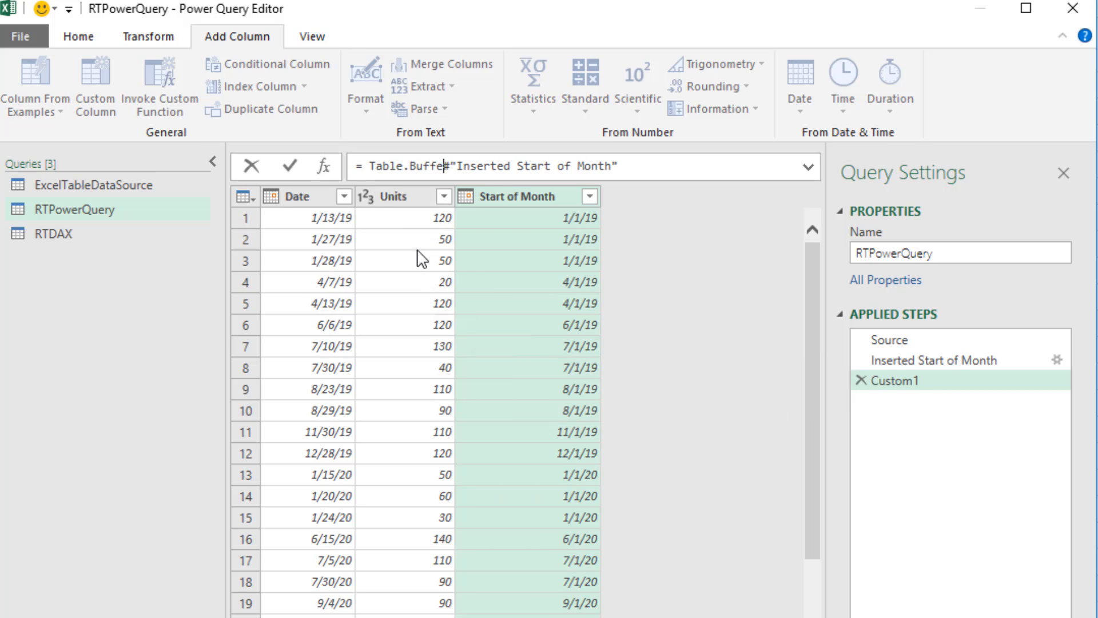
click(676, 165)
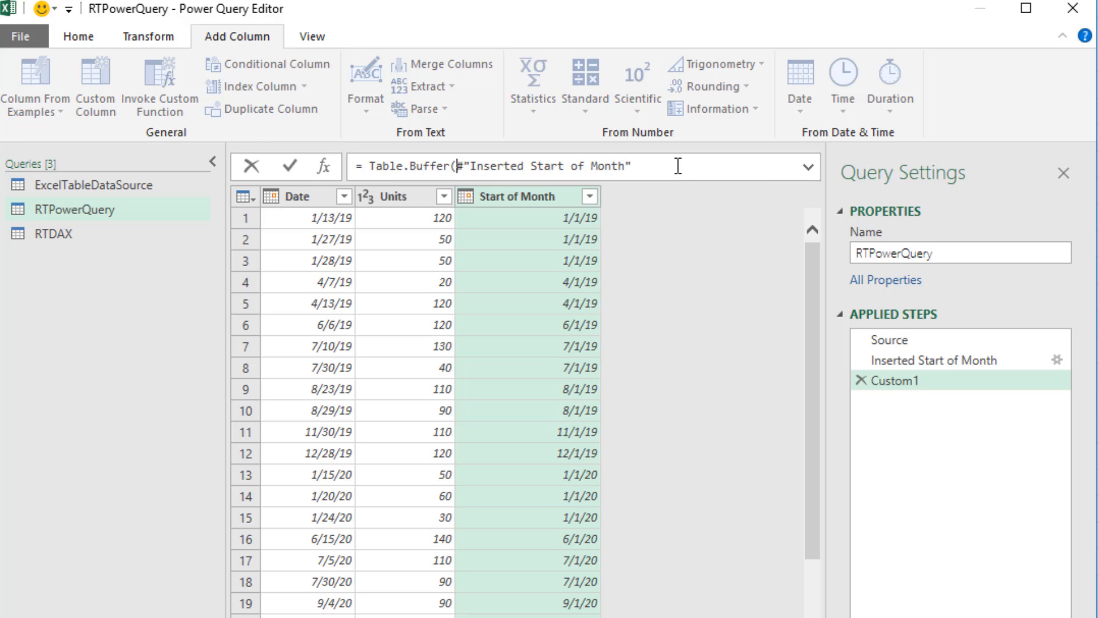
text())
key(Return)
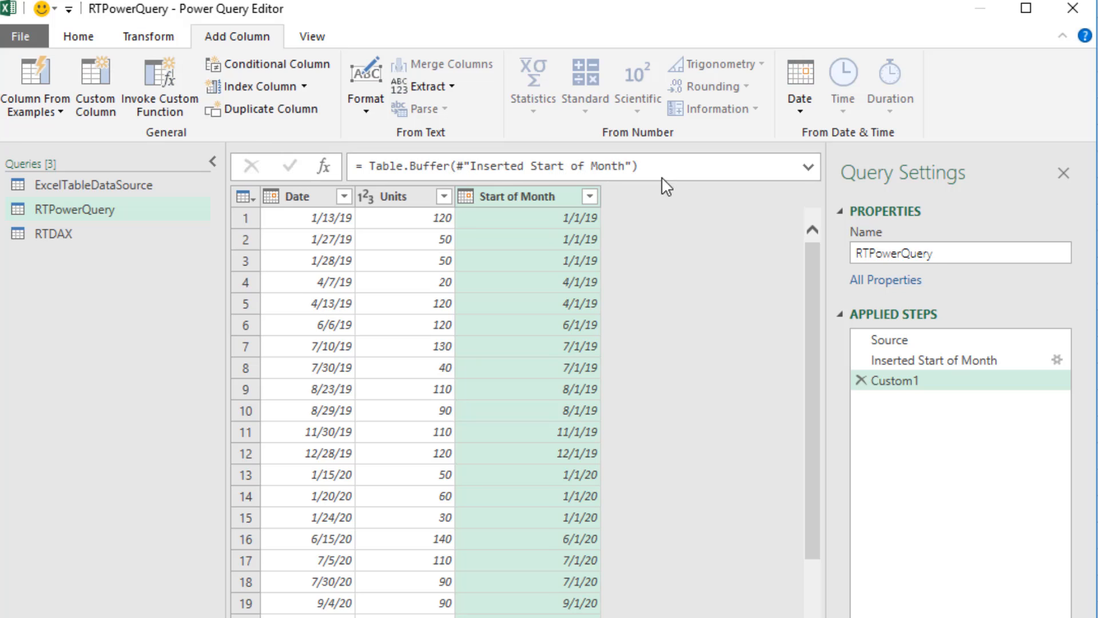
Rename the Table.Buffer step of RTPowerQuery as BufferedTable
click(904, 381)
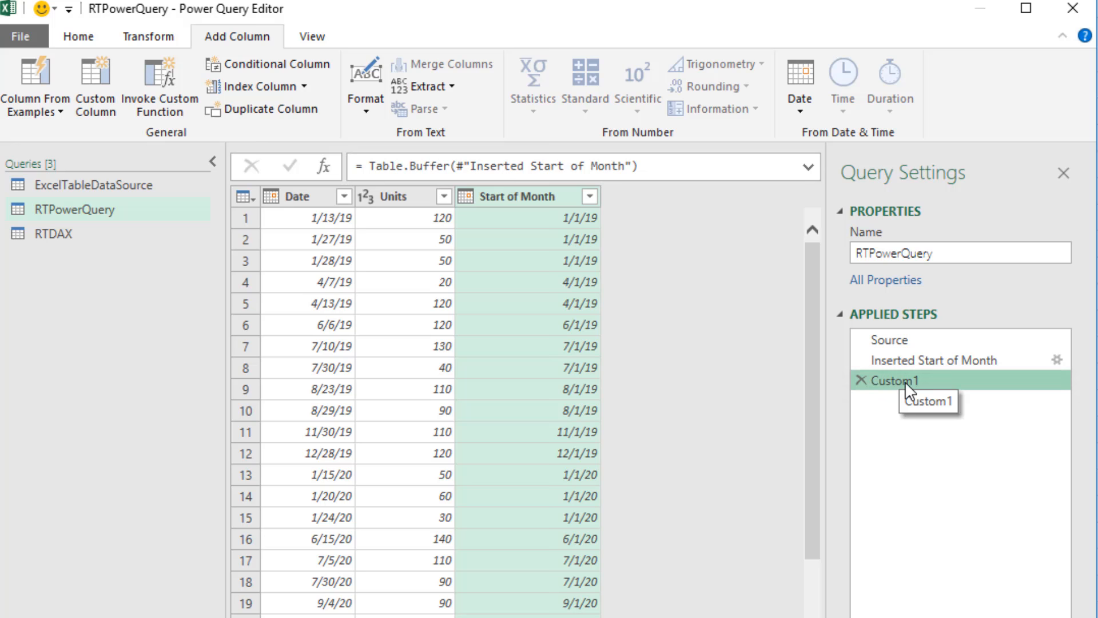
key(F2)
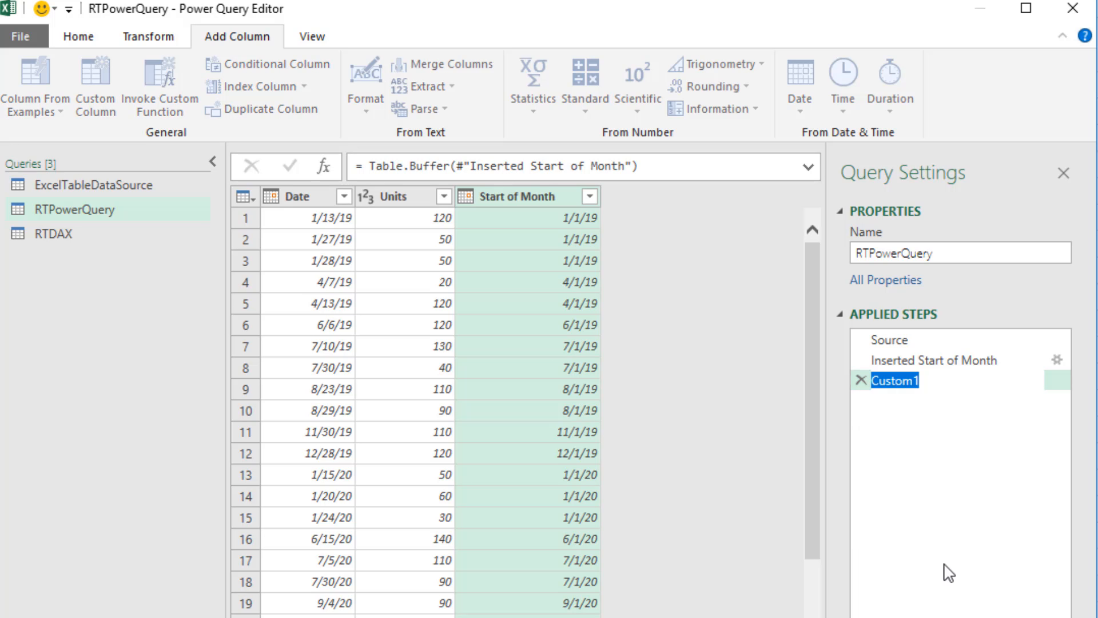
text(BufferedTable)
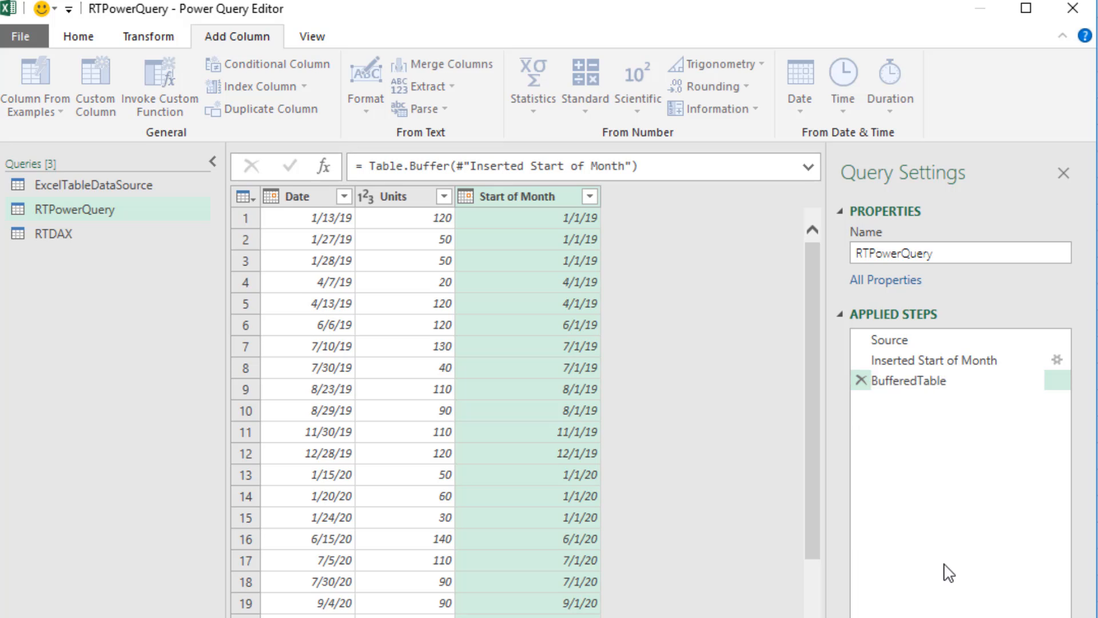
key(Return)
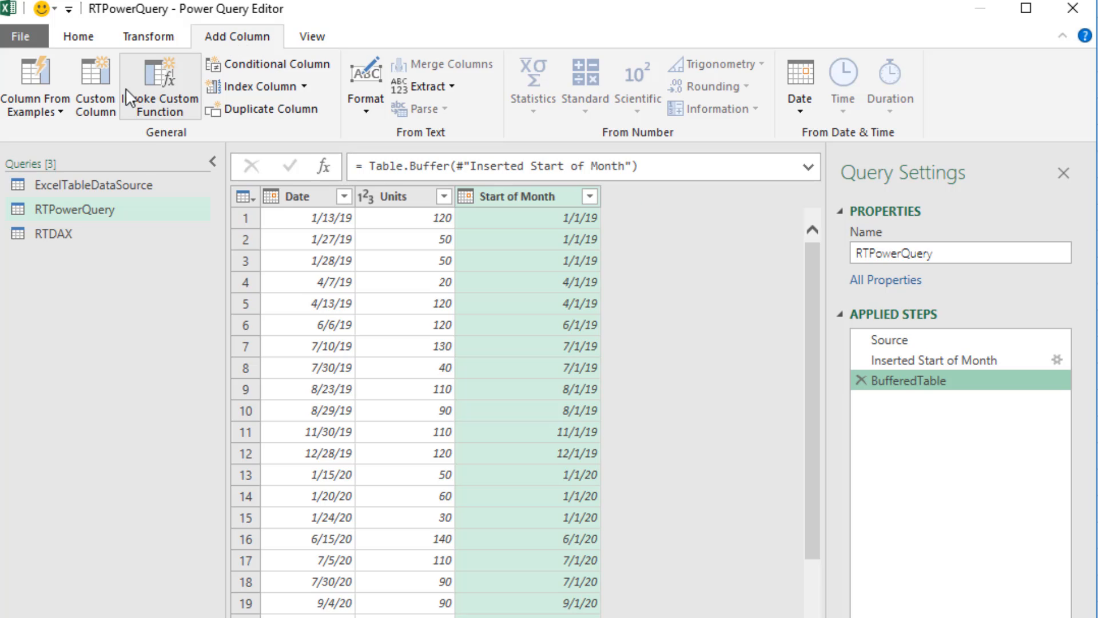
Add a custom column named RT to RTPowerQuery with the placeholder formula =1
click(88, 99)
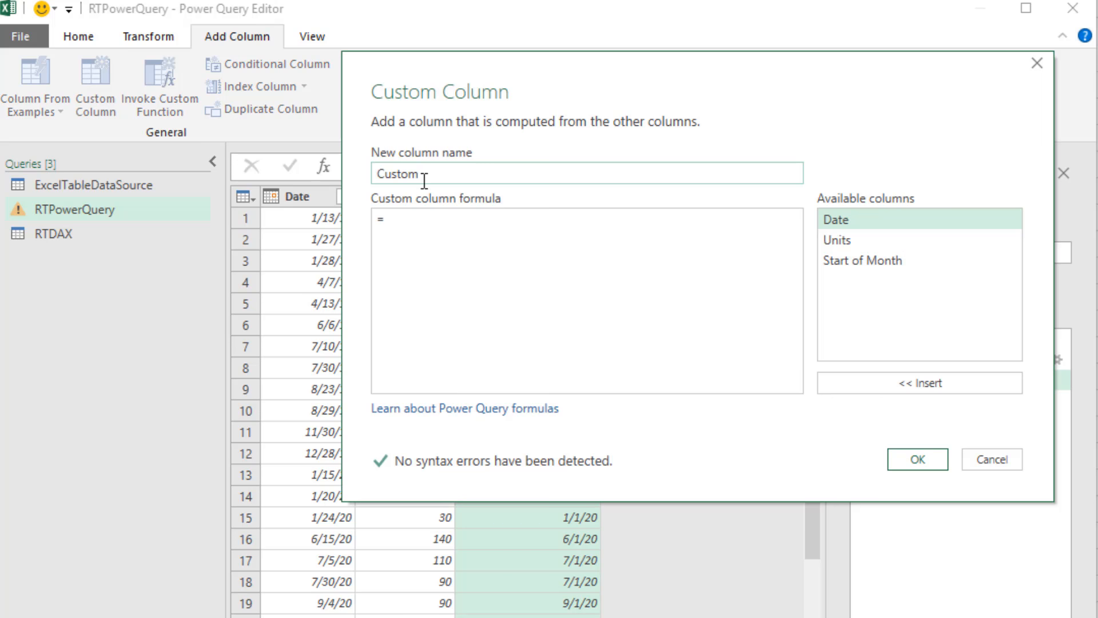
text(RT)
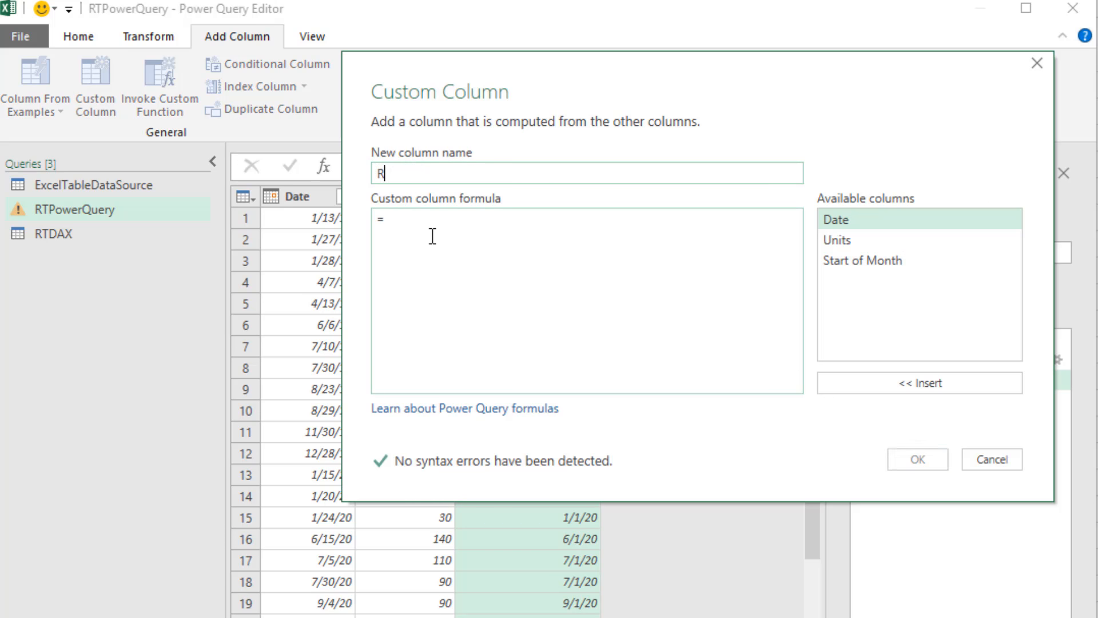
click(437, 222)
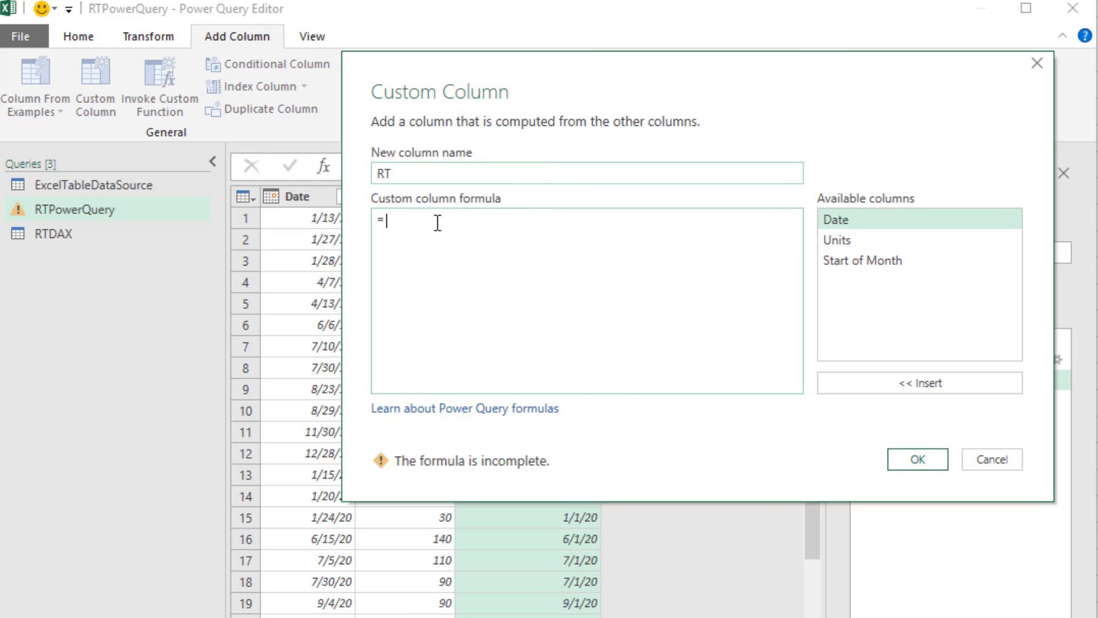
text(1)
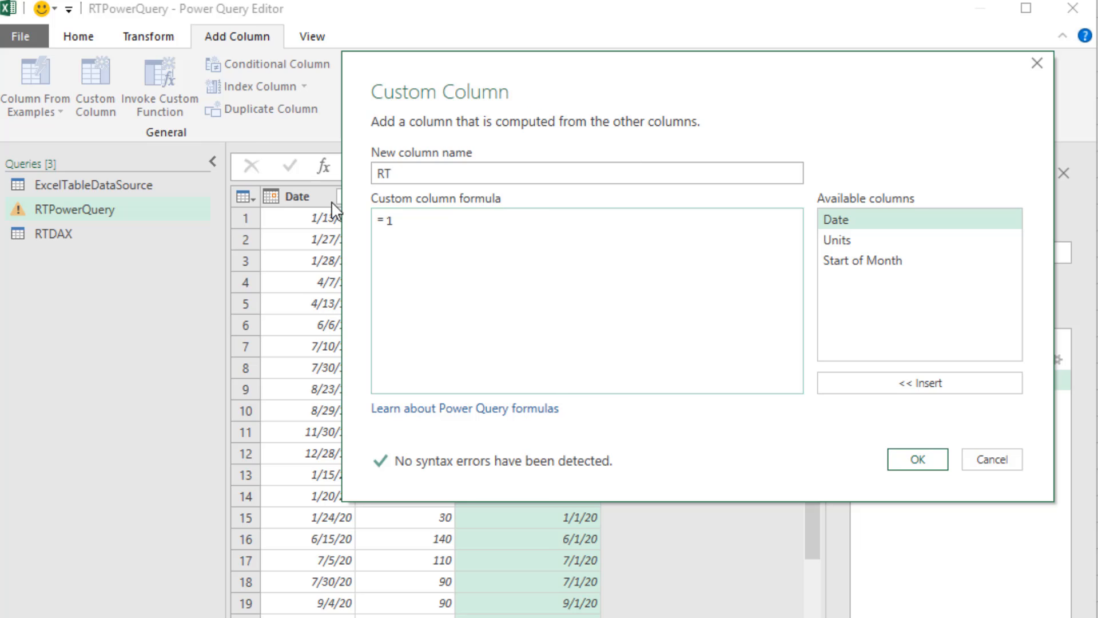
click(915, 473)
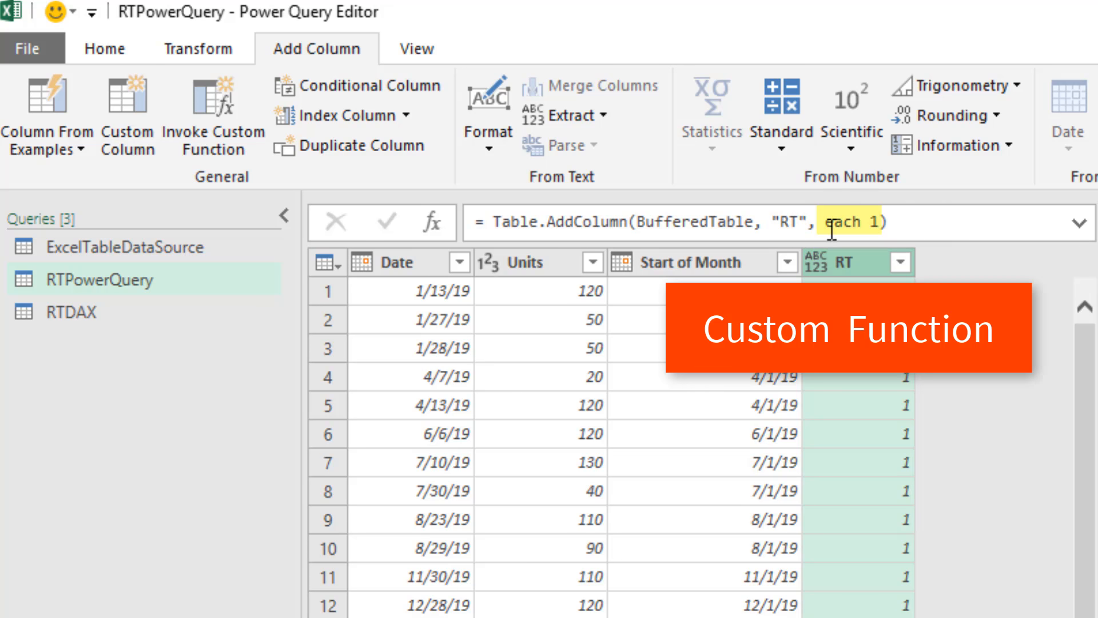
Replace the constant after each in the RT column's Table.AddColumn formula with [Units]
click(842, 221)
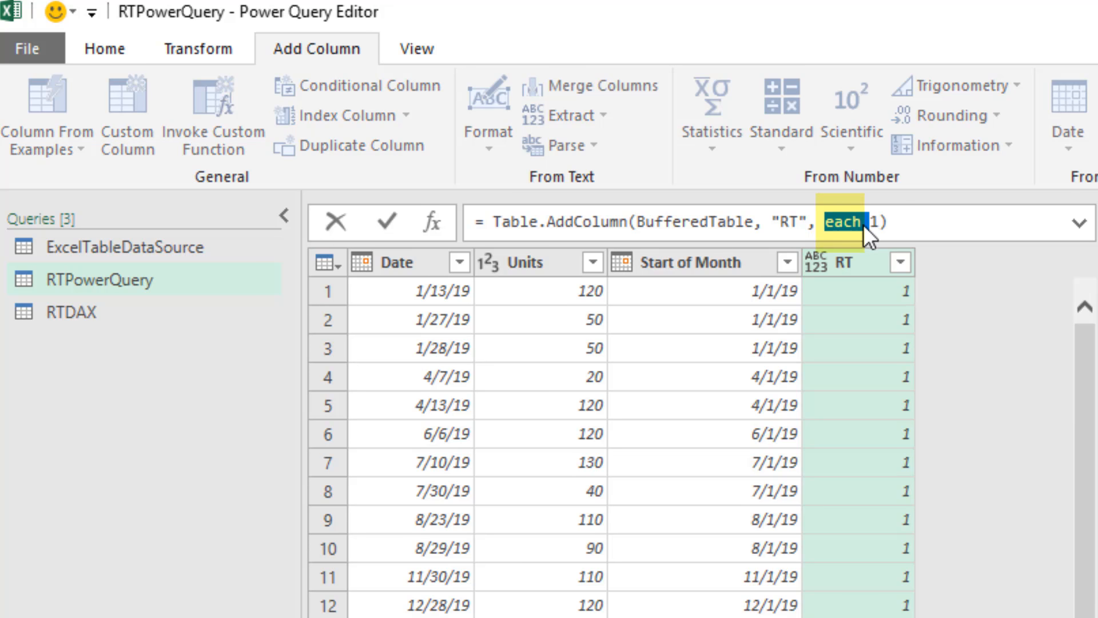
click(879, 222)
key(BackSpace)
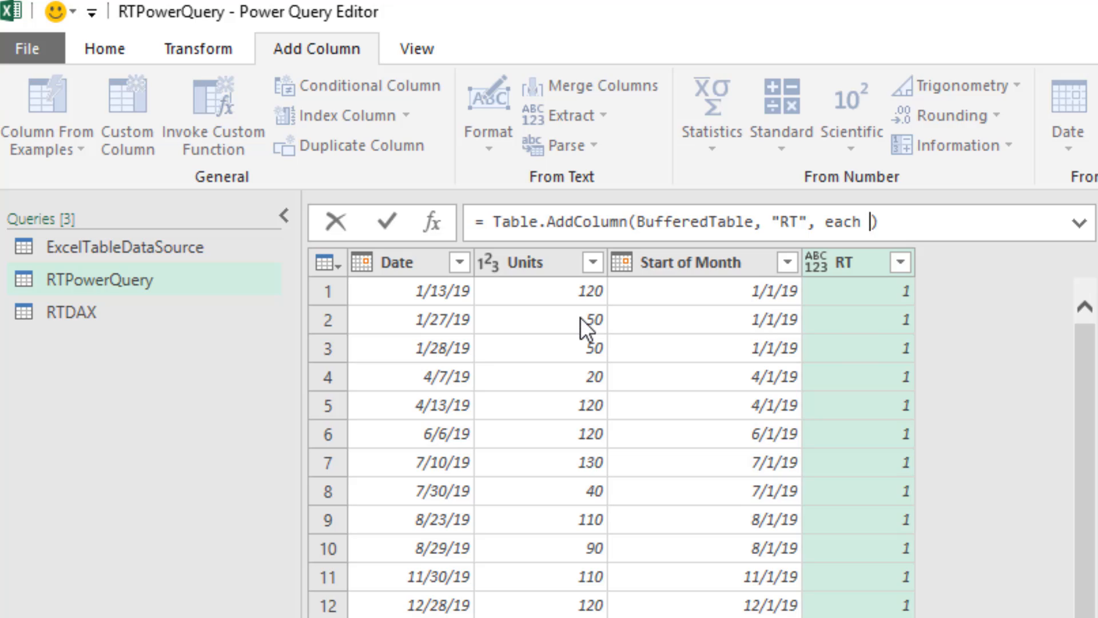
text([Units])
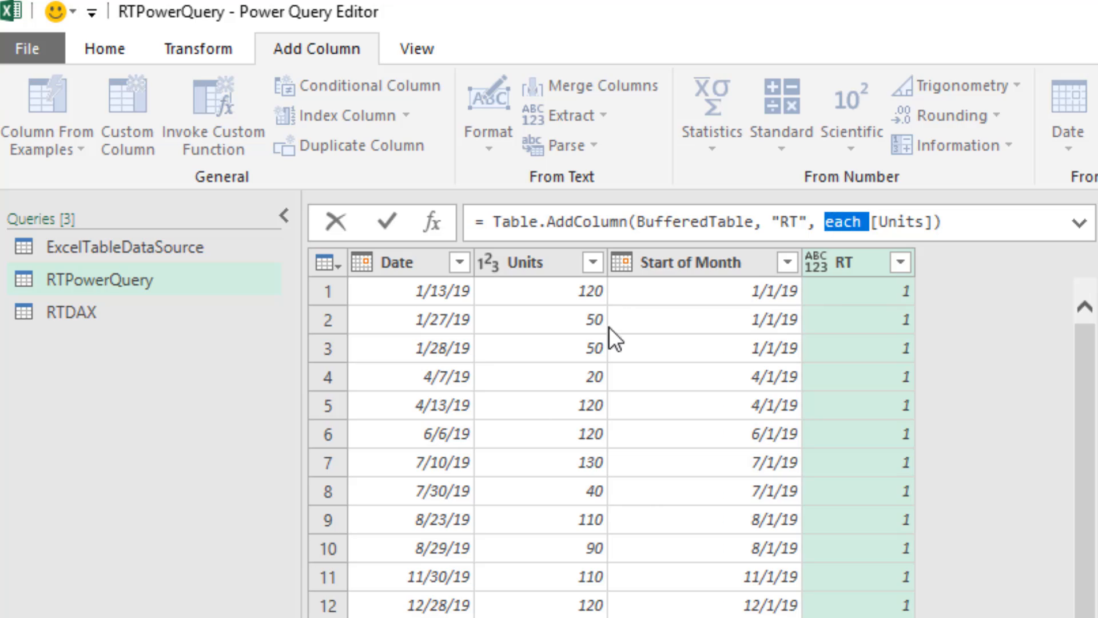
key(Return)
Extend the RT column's expression to each [Units]+1
click(935, 223)
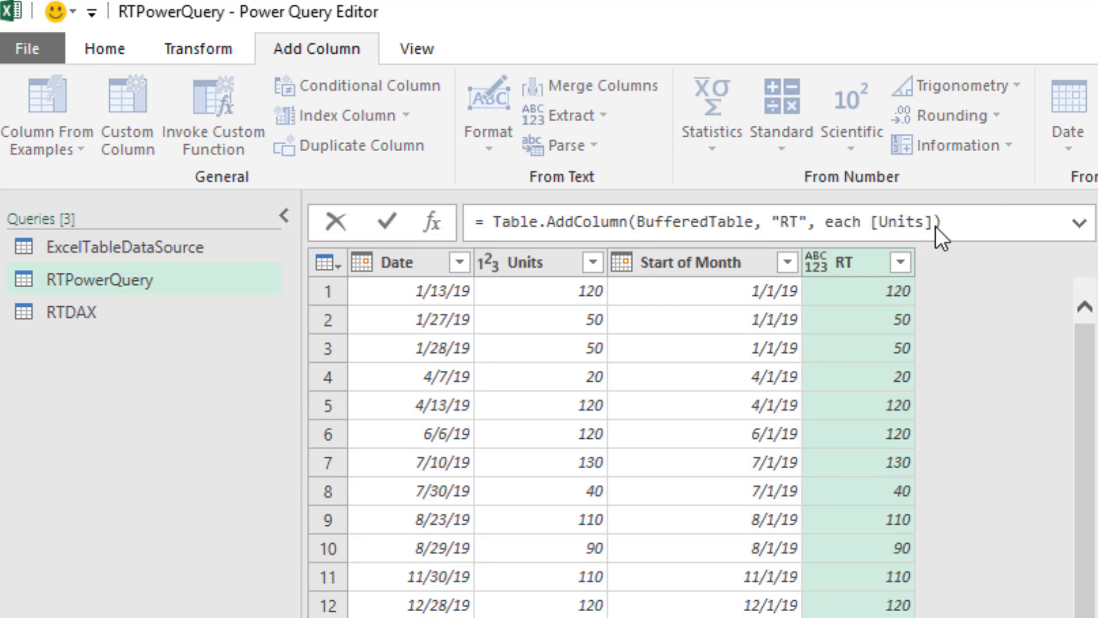
text(+1)
key(Return)
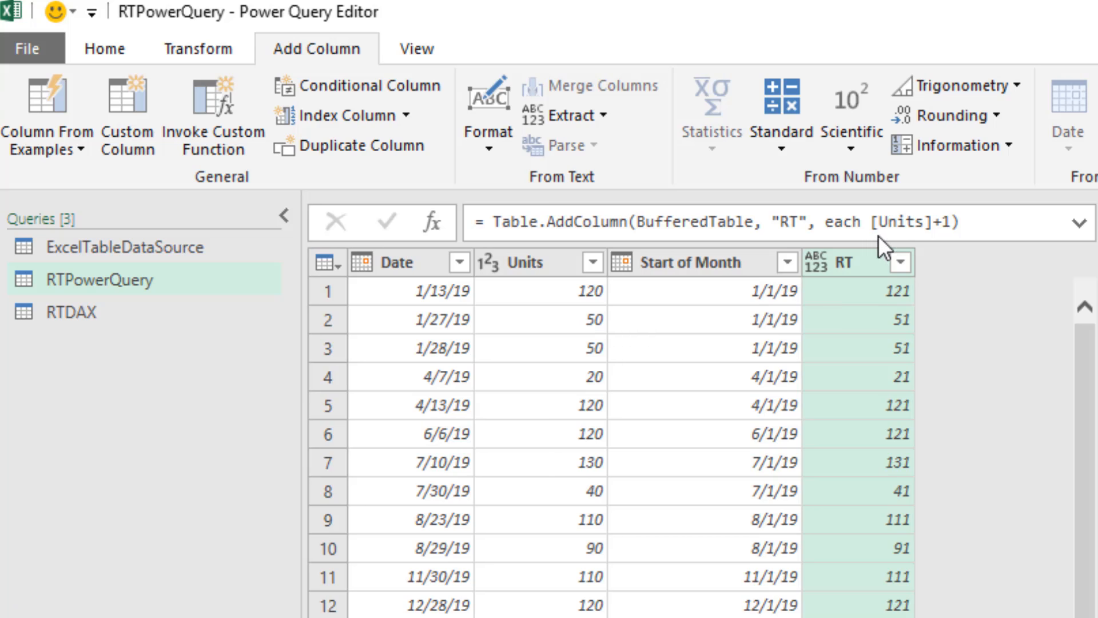
Replace the each keyword in the RT column's formula with the custom function definition (OT) =>
double_click(836, 221)
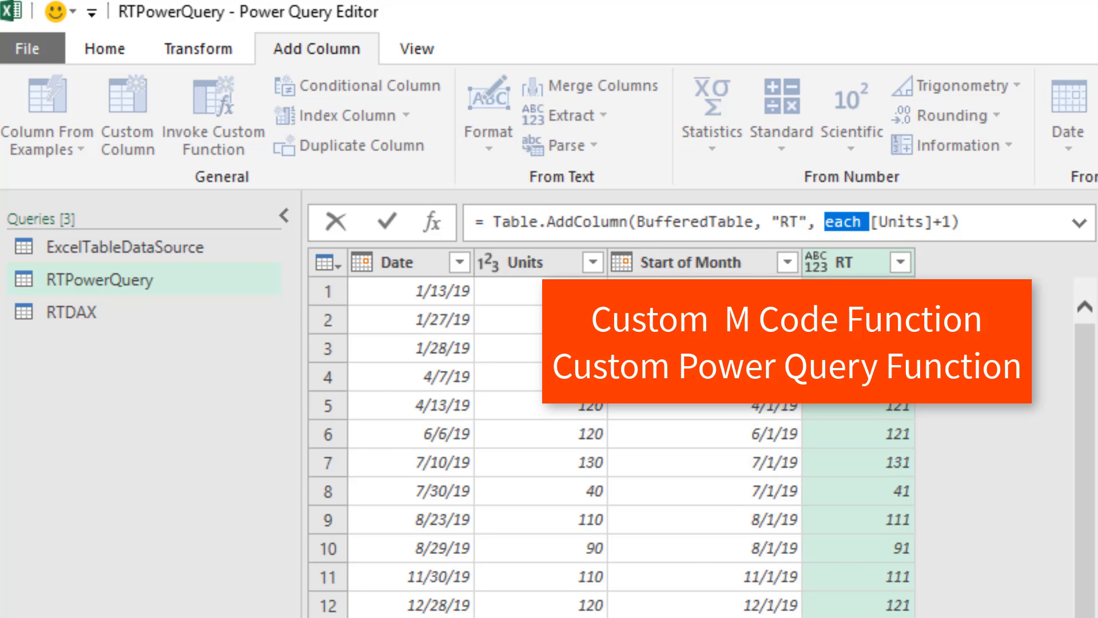
text(()
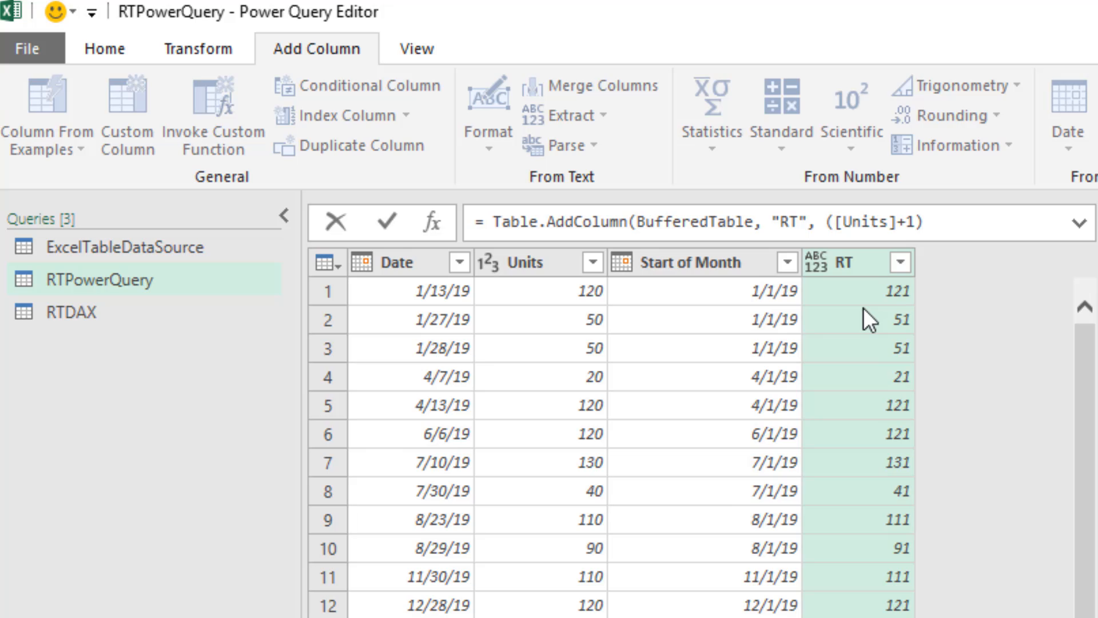
text(OT)
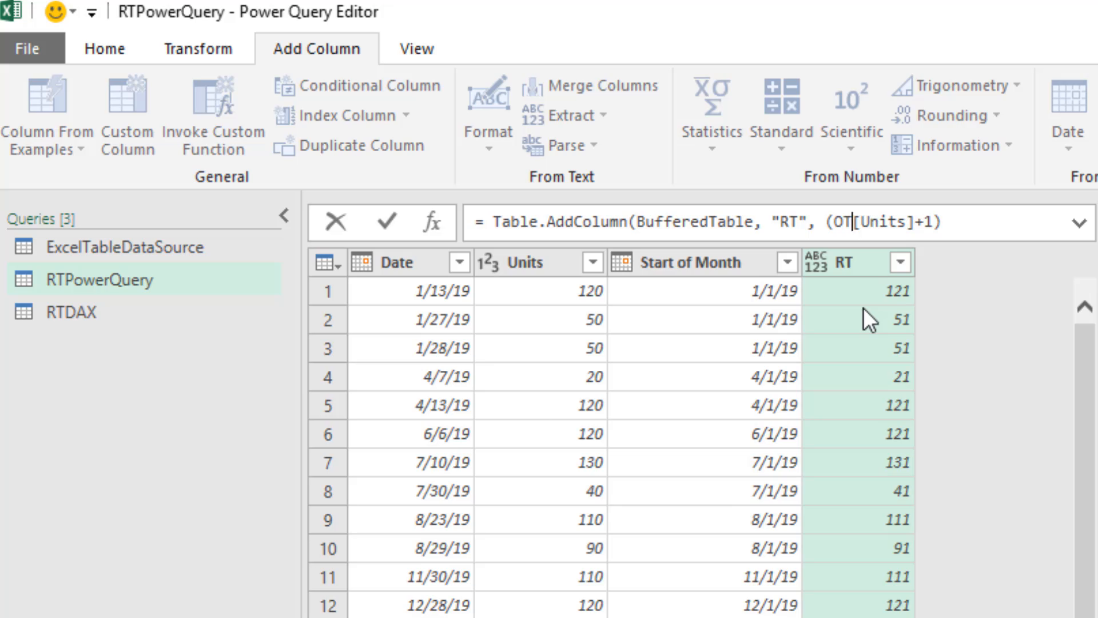
text())
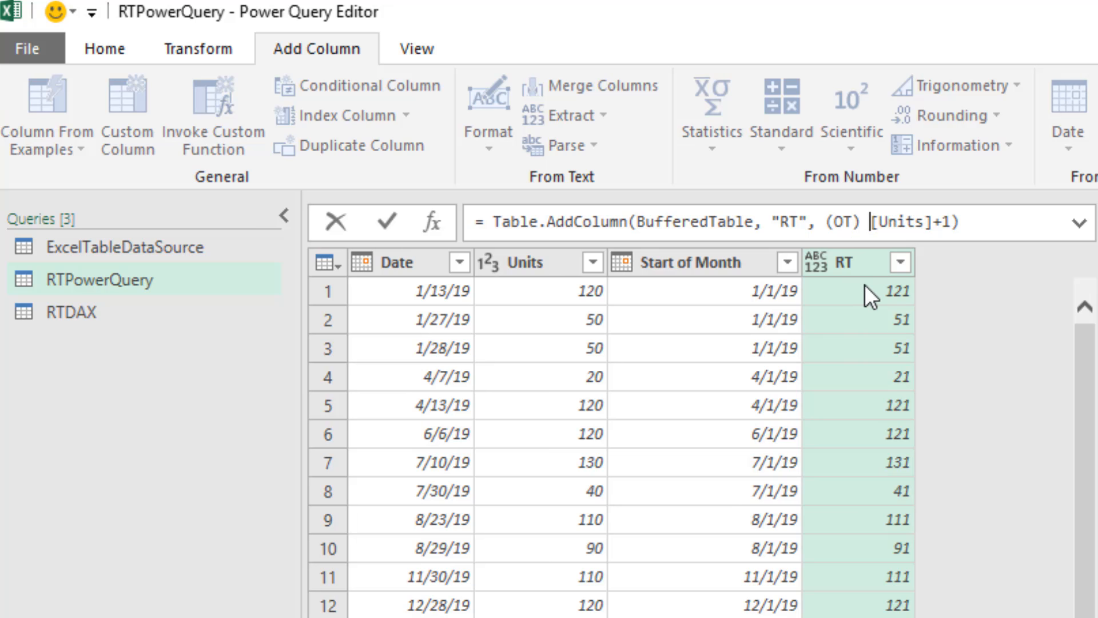
text( =)
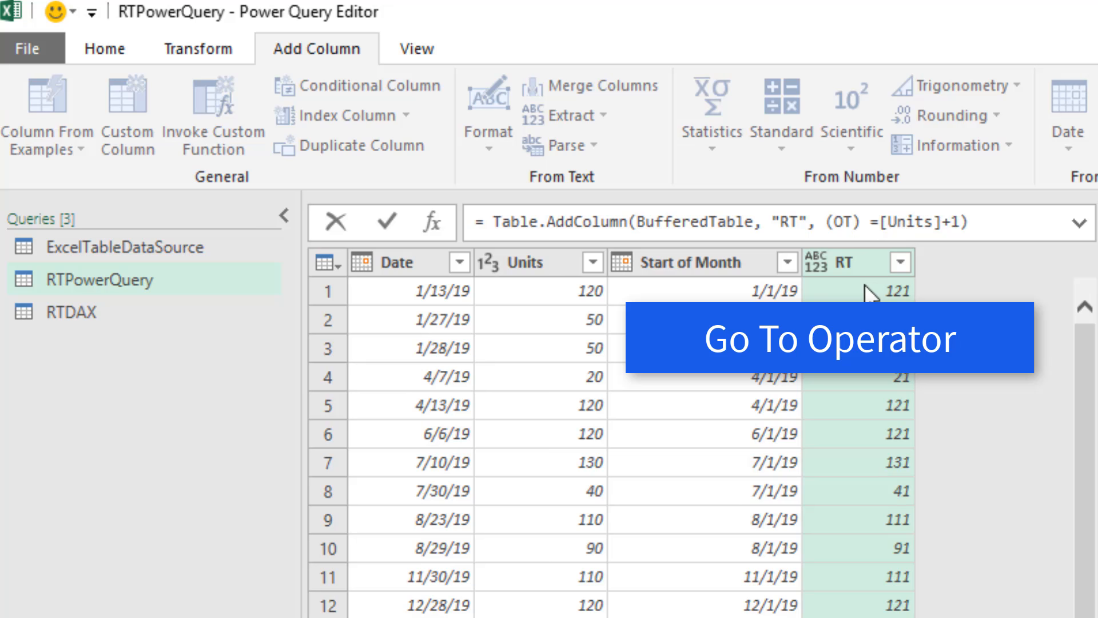
text(>)
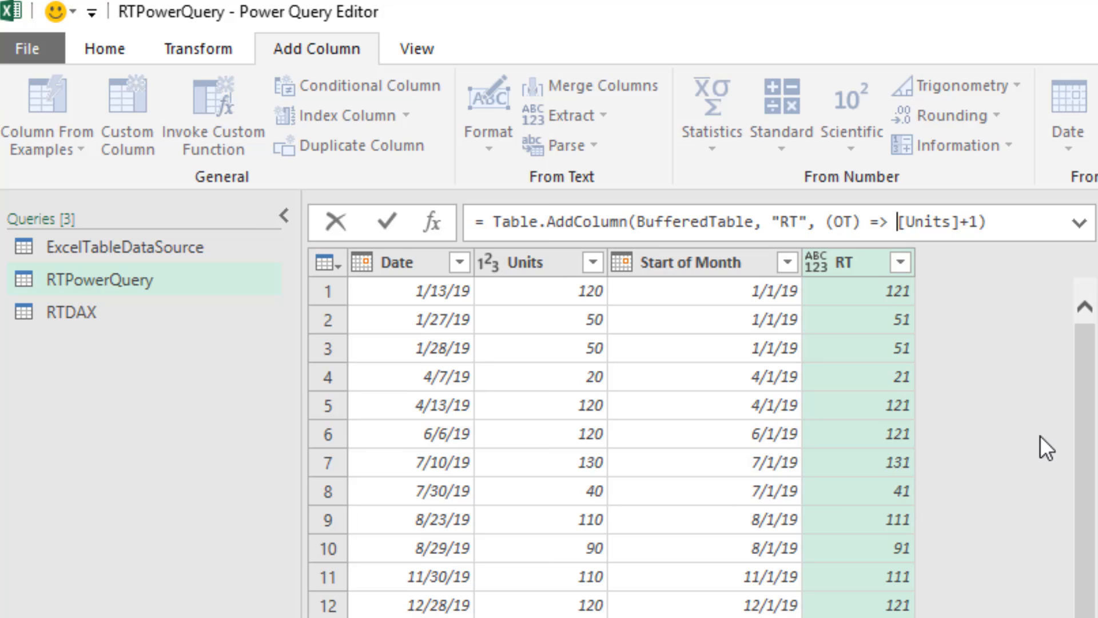
key(Return)
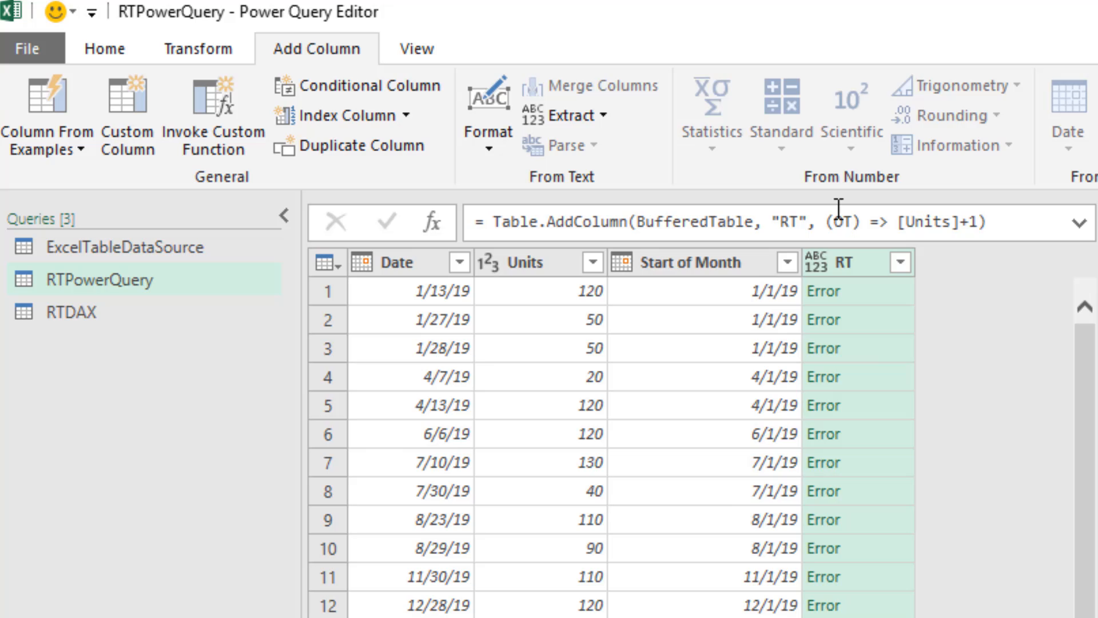
Qualify the Units reference in the RT function with its variable, making the expression (OT) => OT[Units]+1
click(896, 222)
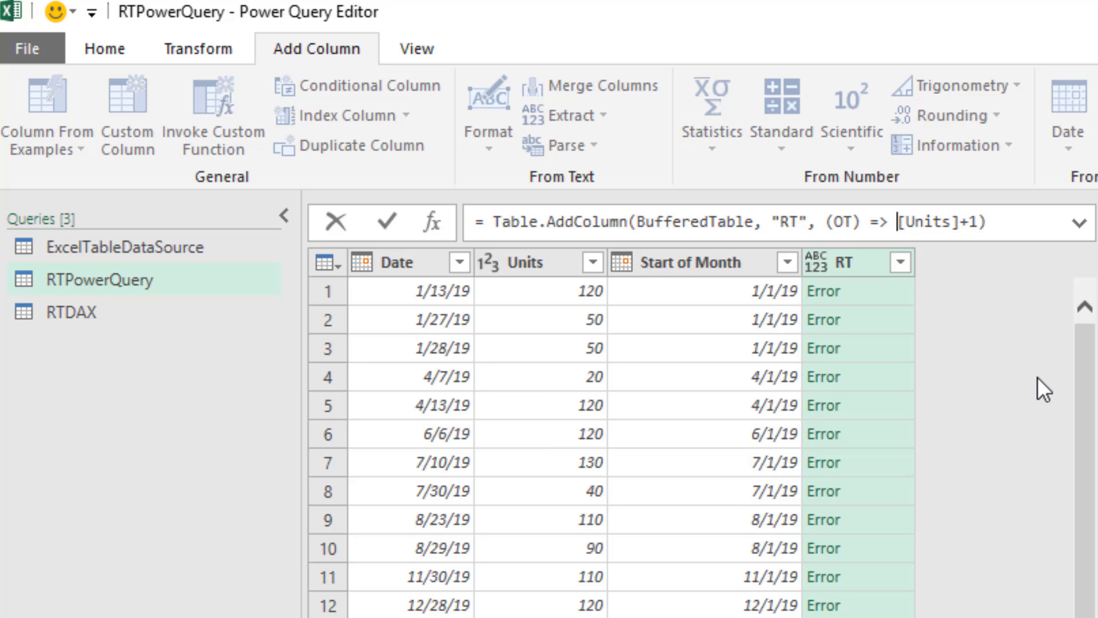
text(OT)
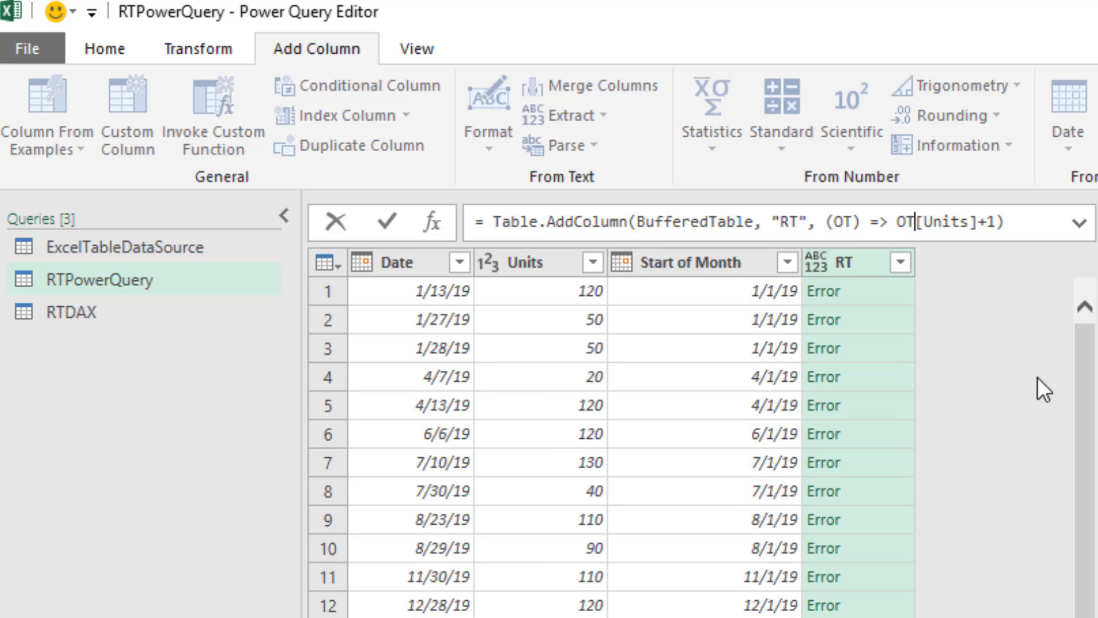
key(Return)
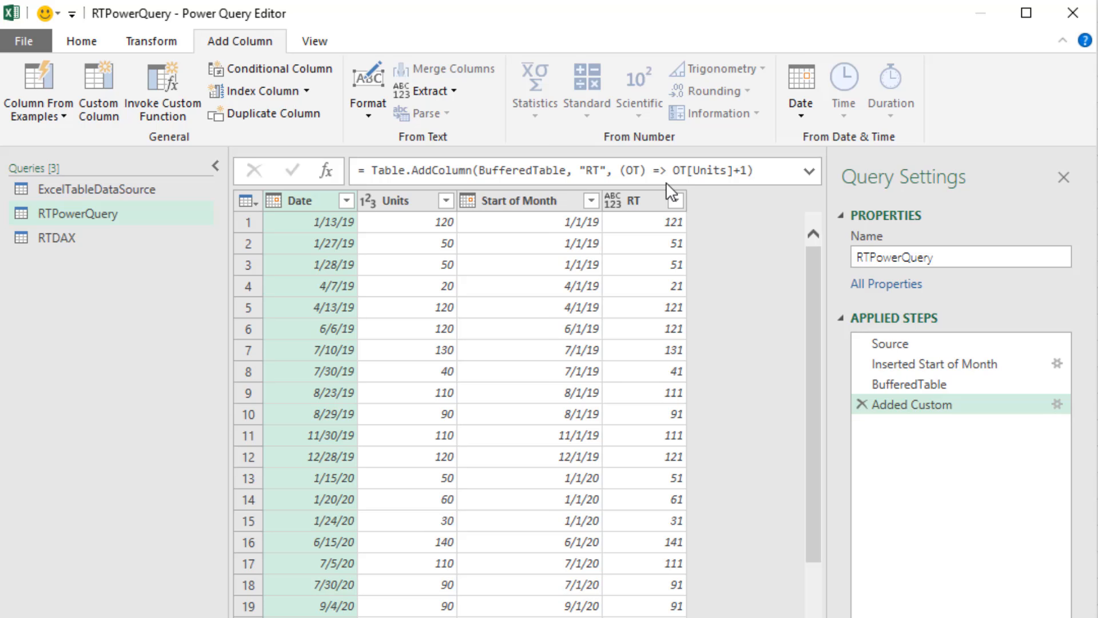
Replace OT[Units]+1 in the RT column's custom function with a Table.SelectRows( call, using the expanded formula bar
click(216, 166)
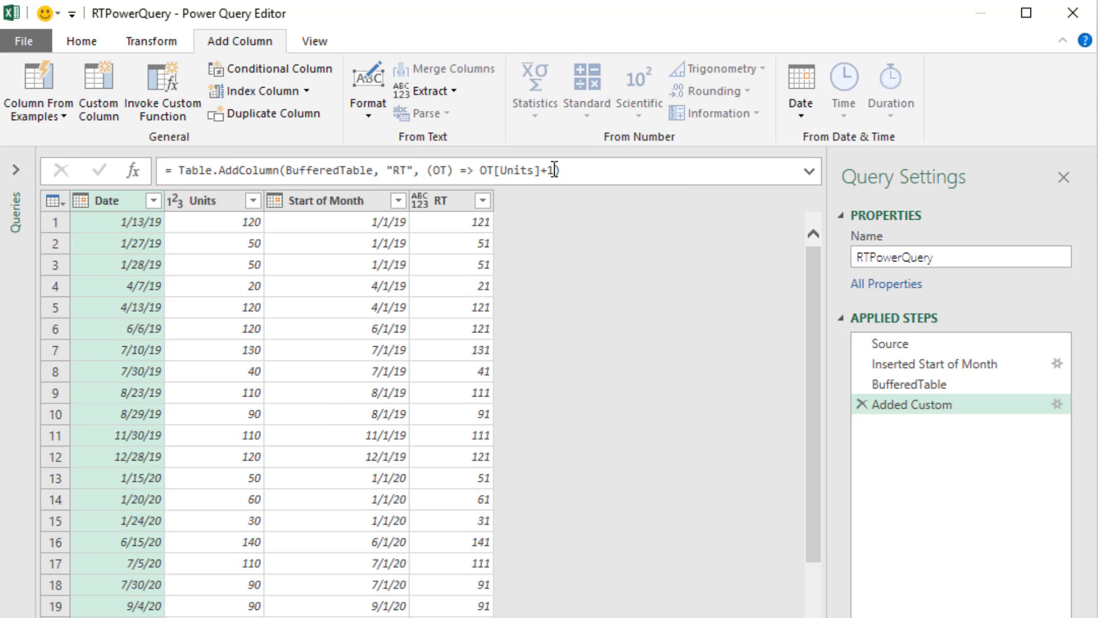
click(809, 171)
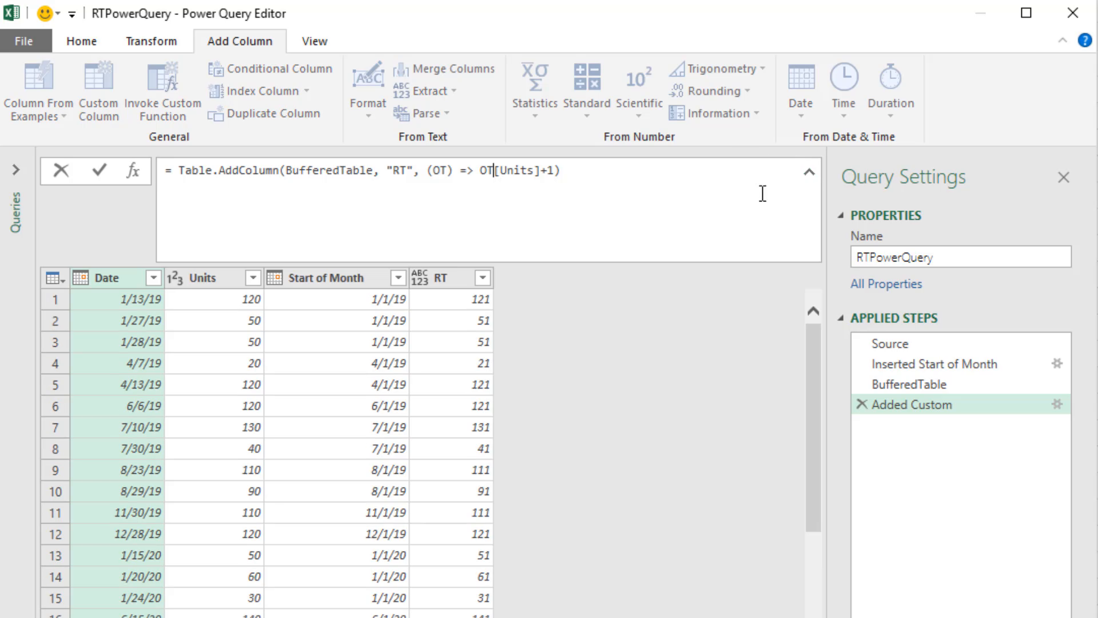
click(488, 191)
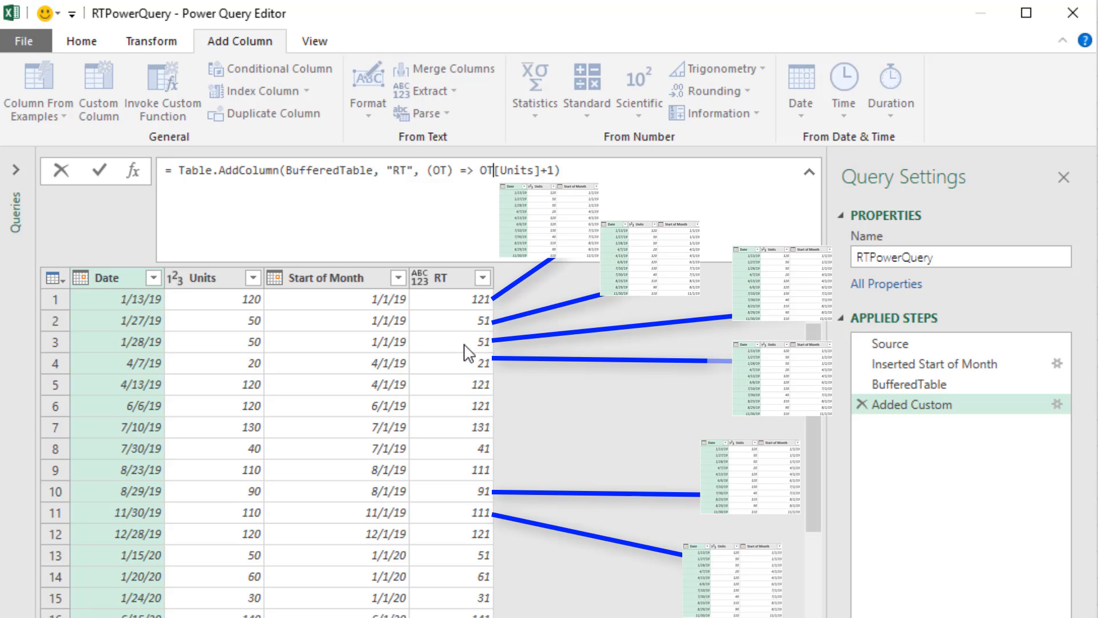
drag(480, 170, 728, 189)
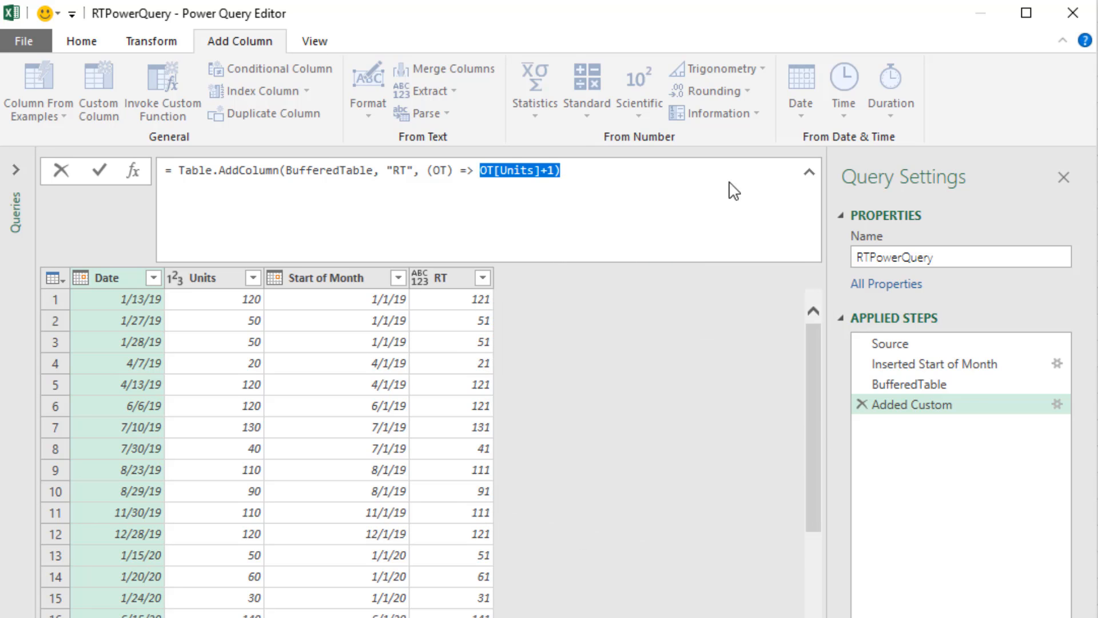
key(BackSpace)
text(Table.)
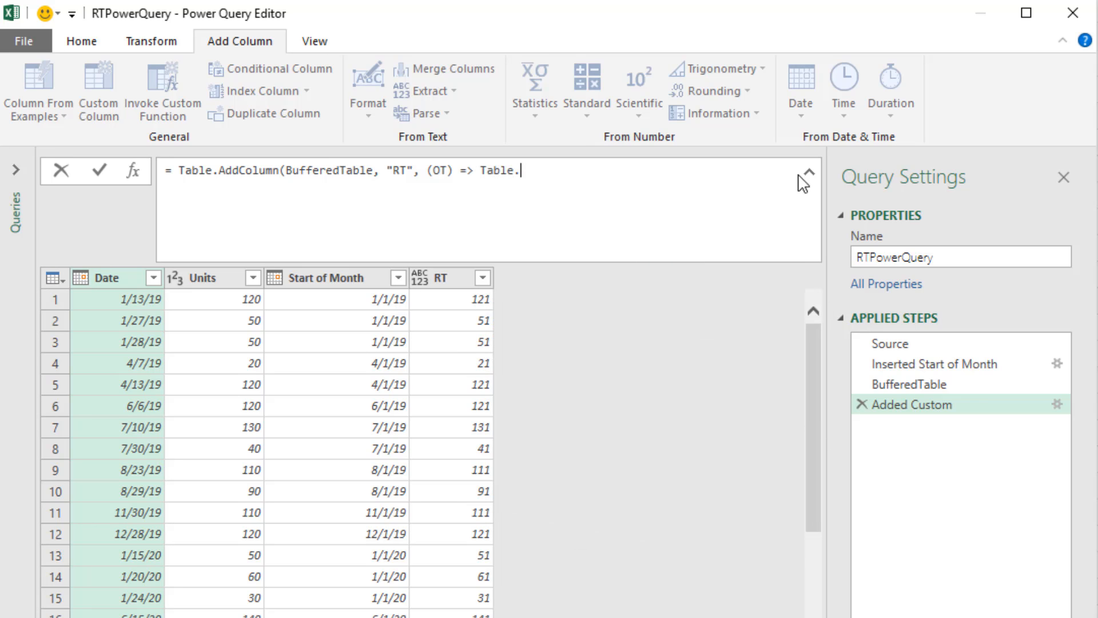
text(SelectRows()
Copy the BufferedTable name from Table.AddColumn into Table.SelectRows as its table argument
double_click(311, 173)
key(ctrl+c)
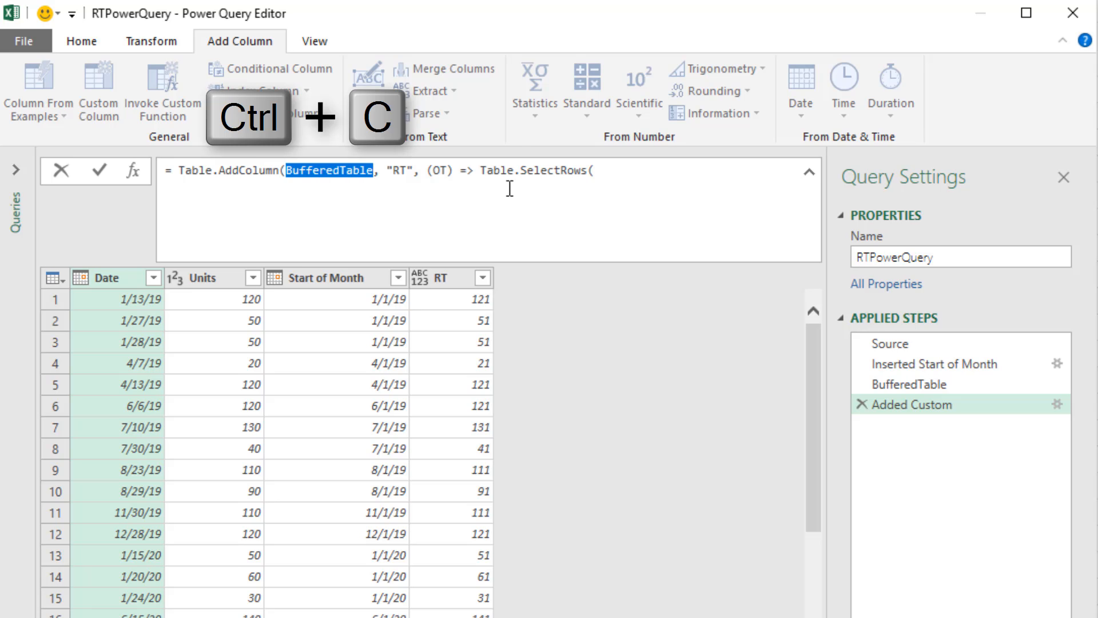
click(615, 171)
key(ctrl+v)
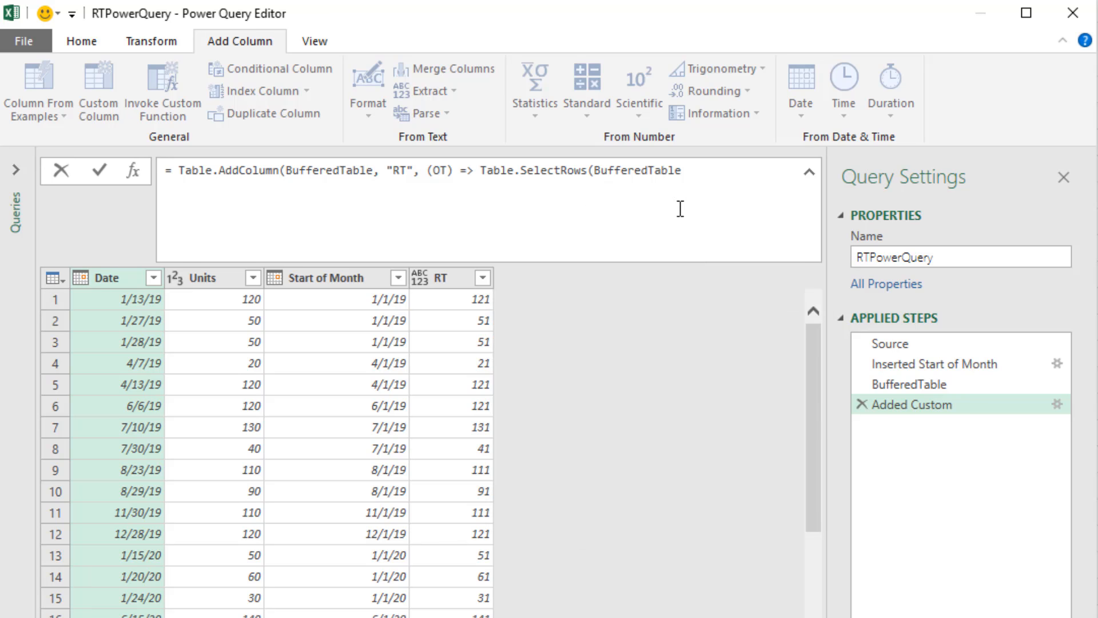
Add the row condition (IT) => IT[Date]<=OT[Date] to Table.SelectRows and commit the RT column's formula
text(, (I)
text(T)
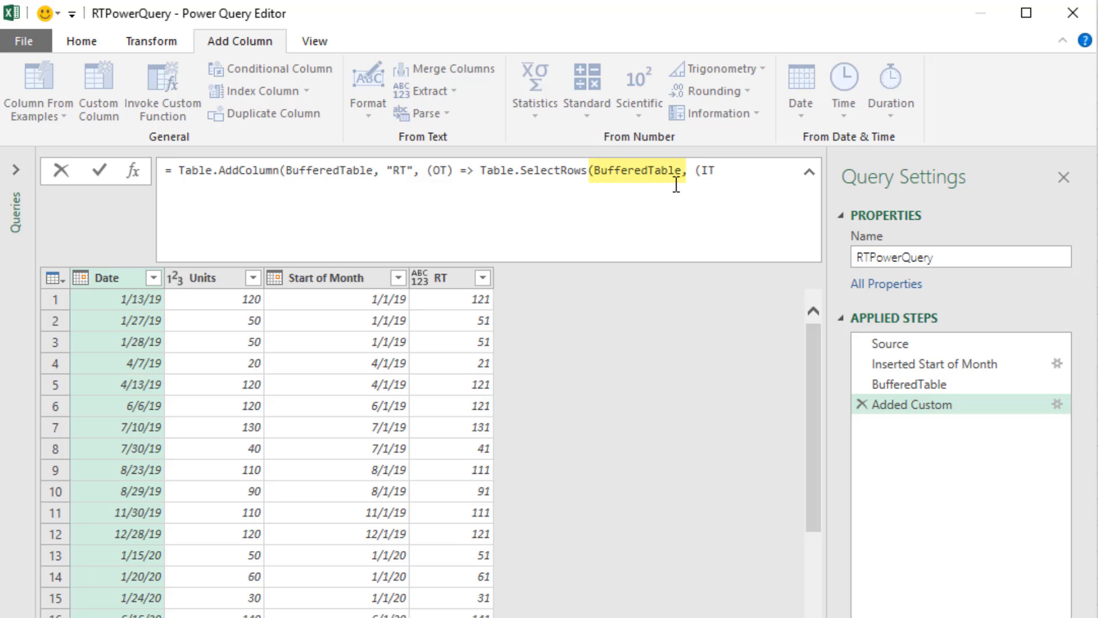
text())
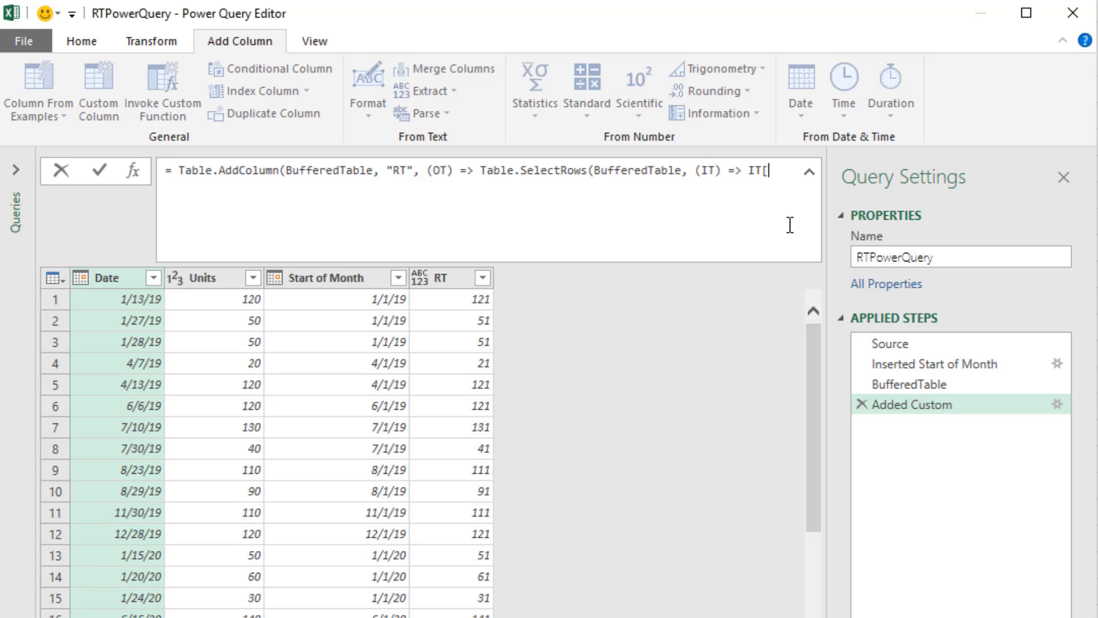
text(Date]<=OT[)
text(Date])
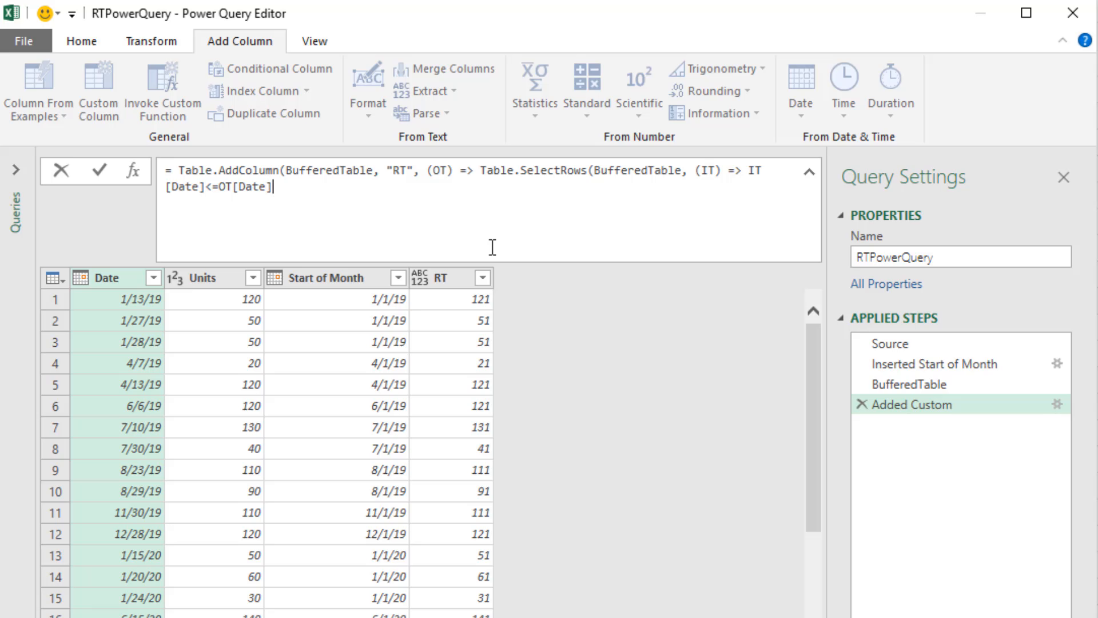
text())
key(Return)
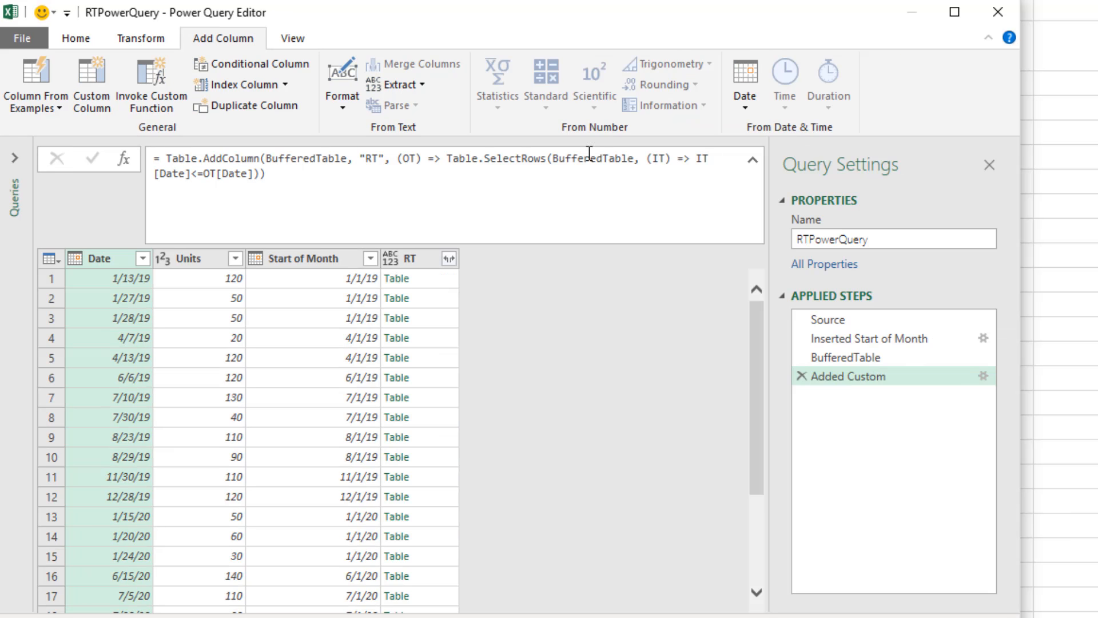
Preview the filtered tables in the RT column for the 1/27/19 and 8/23/19 rows
click(432, 301)
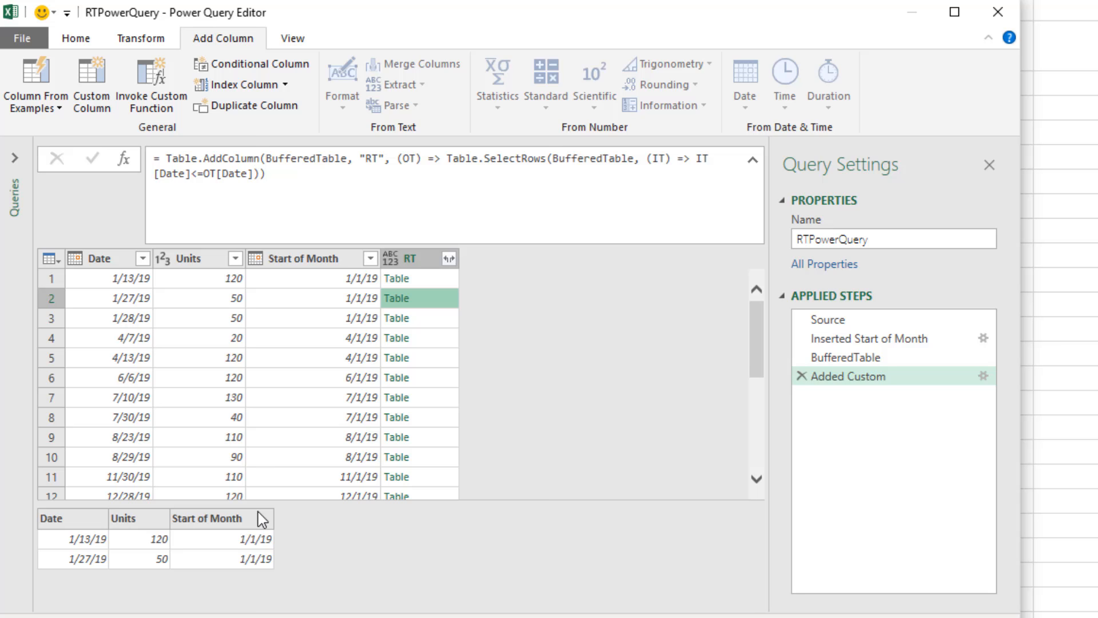
click(427, 445)
scroll(226, 563, down, 3)
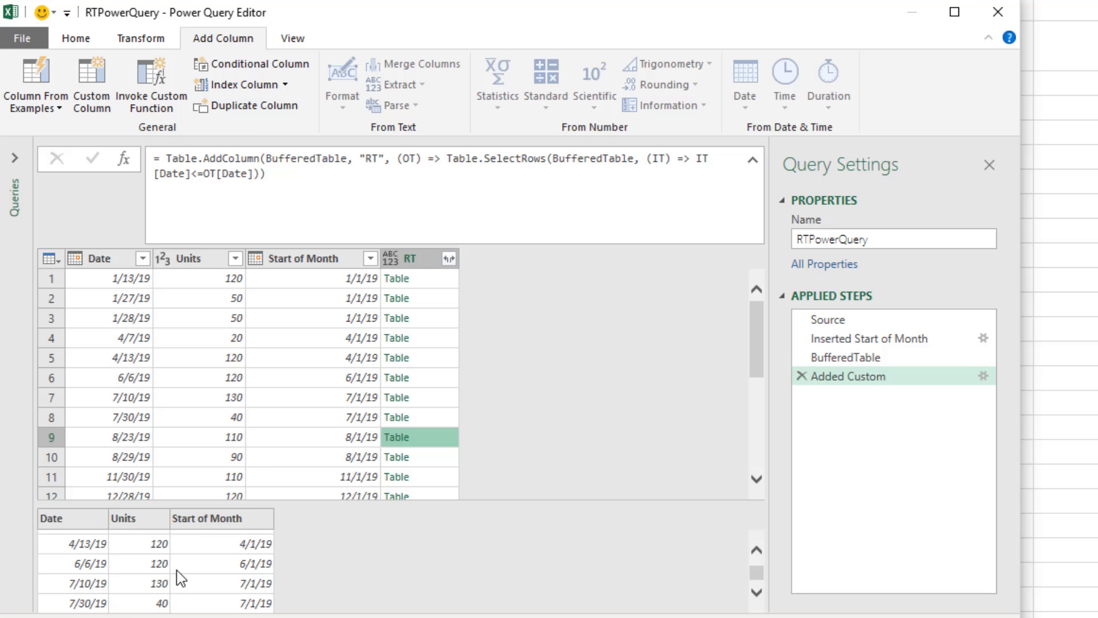
scroll(176, 570, up, 3)
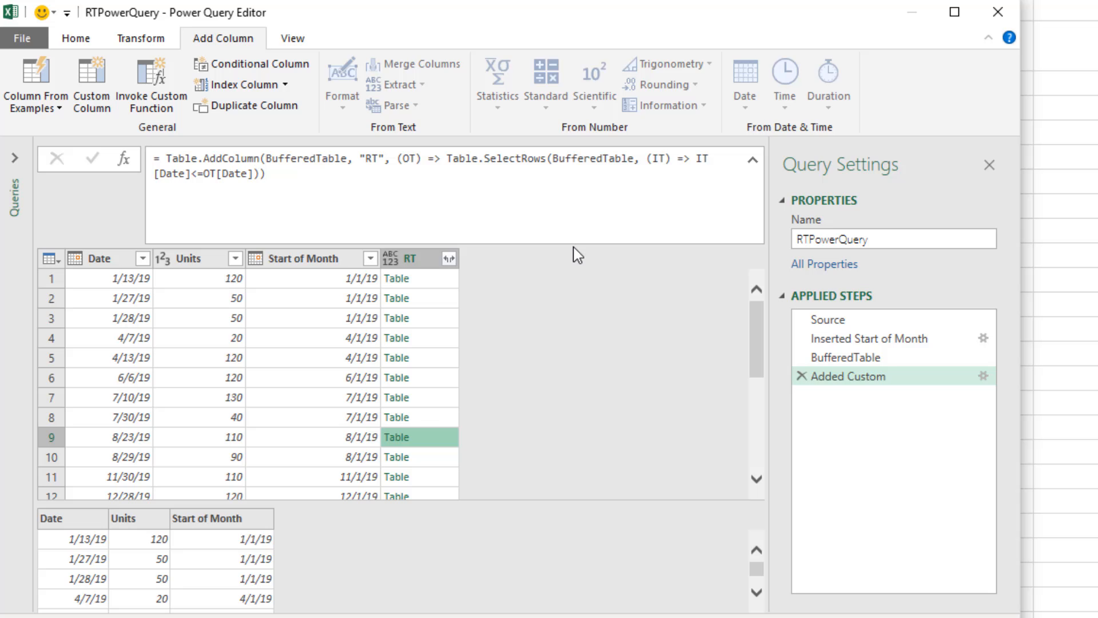
click(445, 339)
Append the field access [Units] to the Table.SelectRows expression in the RT formula and commit it
click(271, 174)
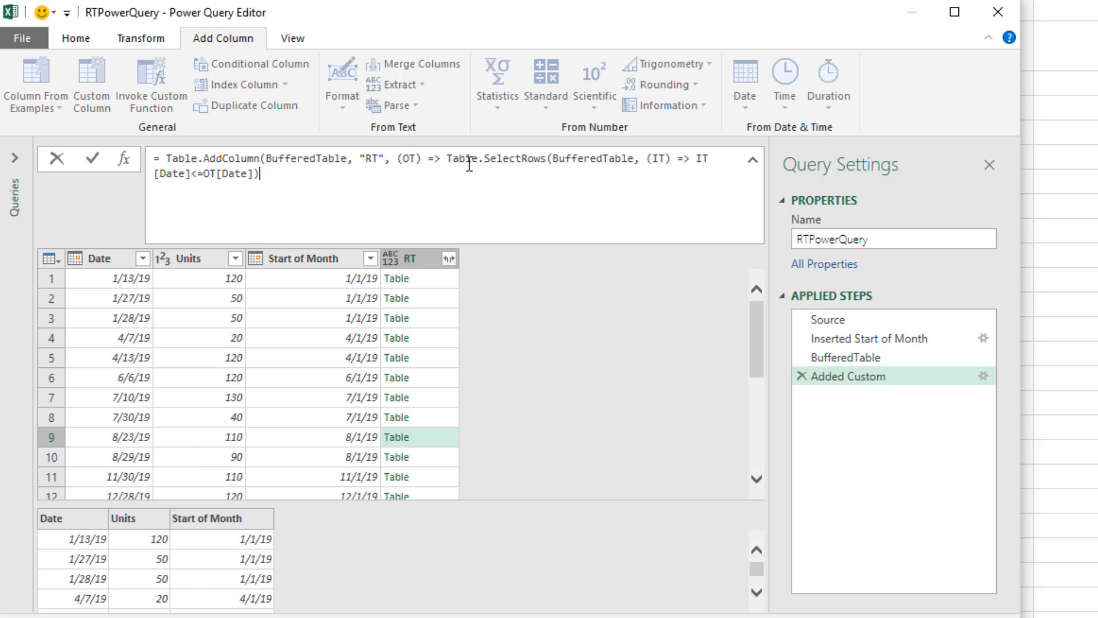
drag(446, 158, 472, 182)
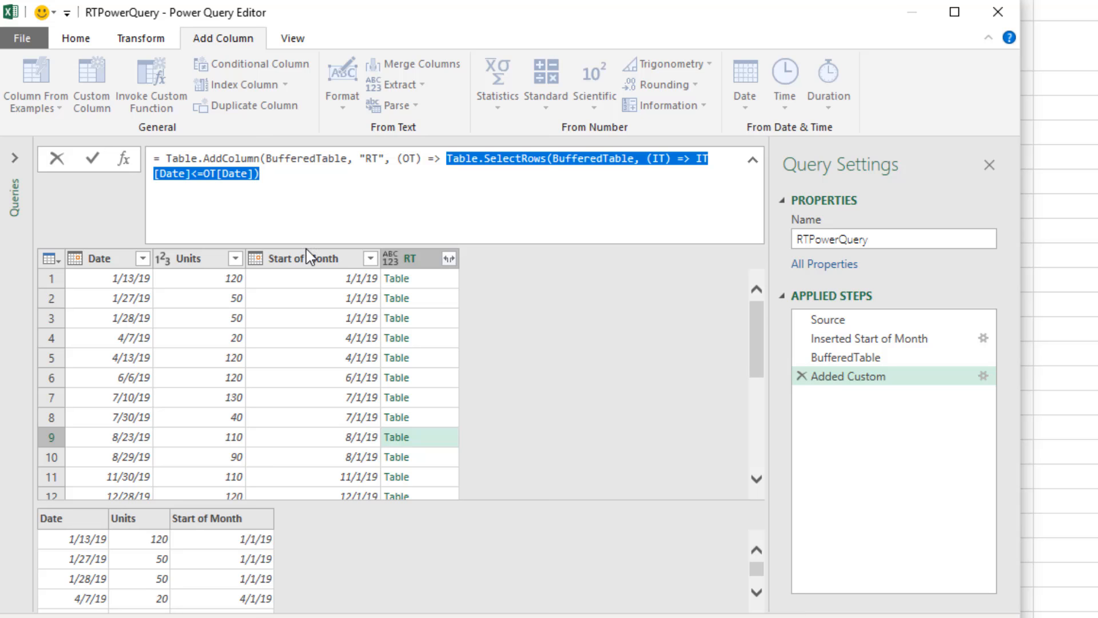
click(288, 171)
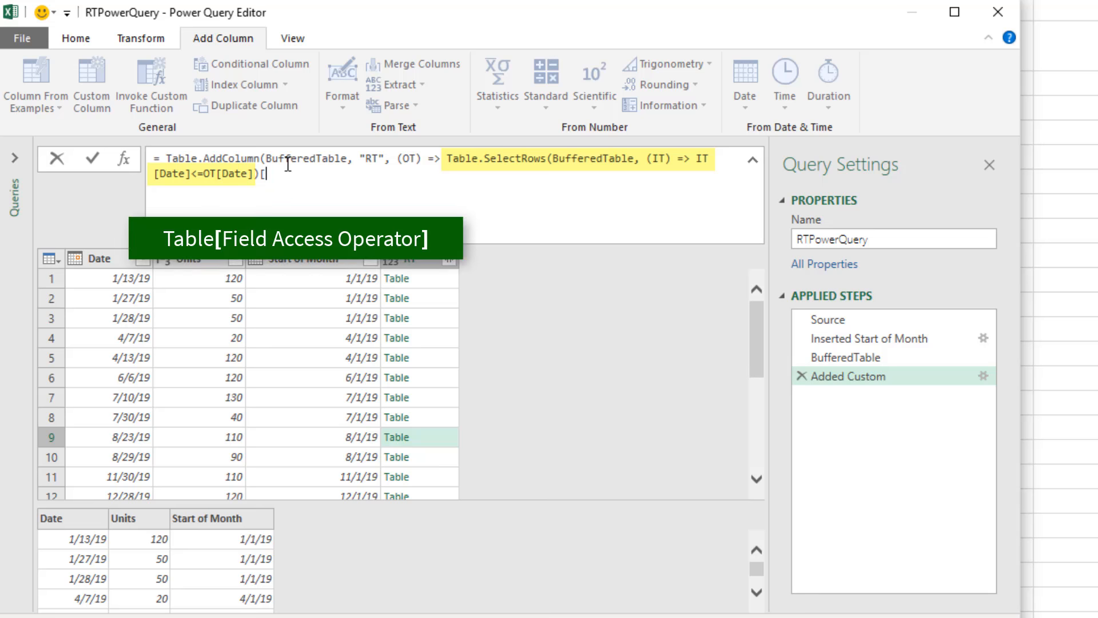
text([Units)
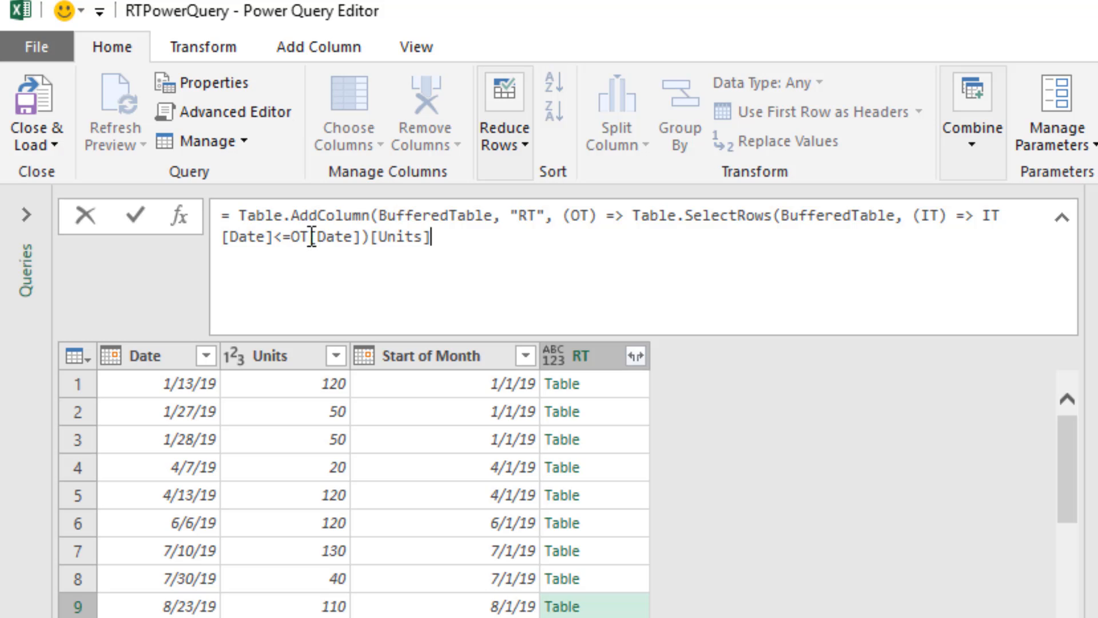
drag(311, 236, 319, 238)
click(359, 237)
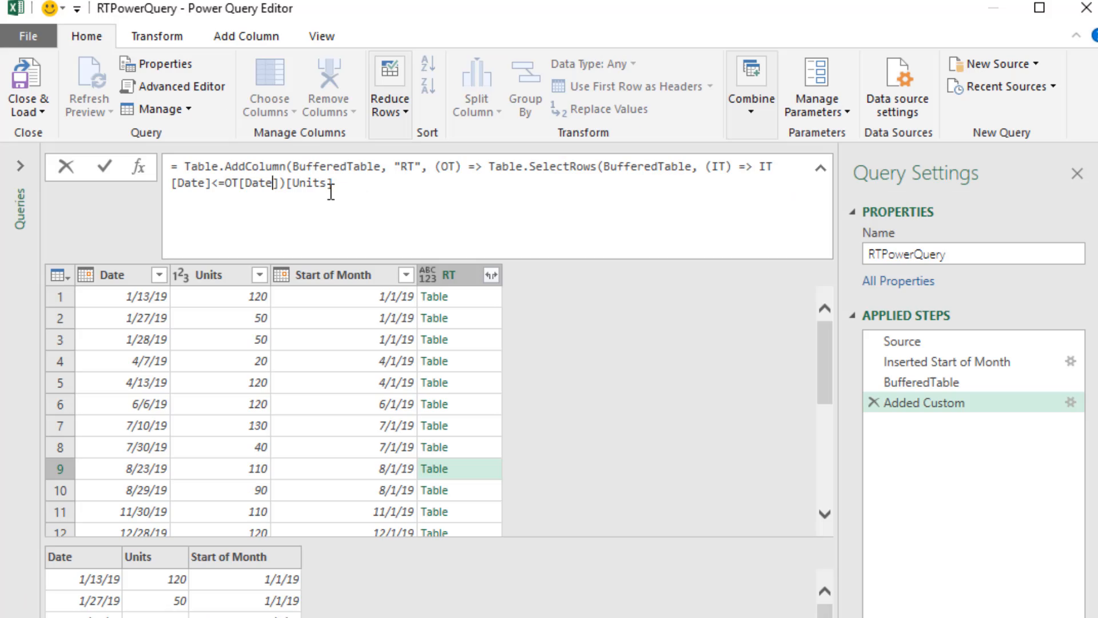
click(346, 183)
text())
key(Return)
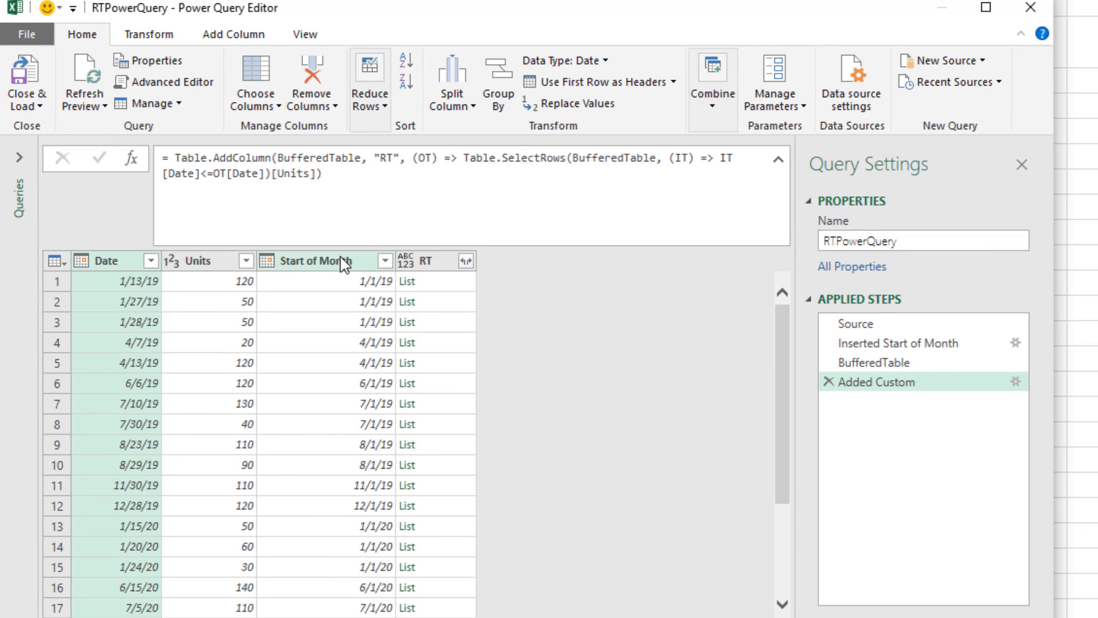
Preview the Units lists in the RT column for the 4/7/19 and 6/6/19 rows
click(425, 338)
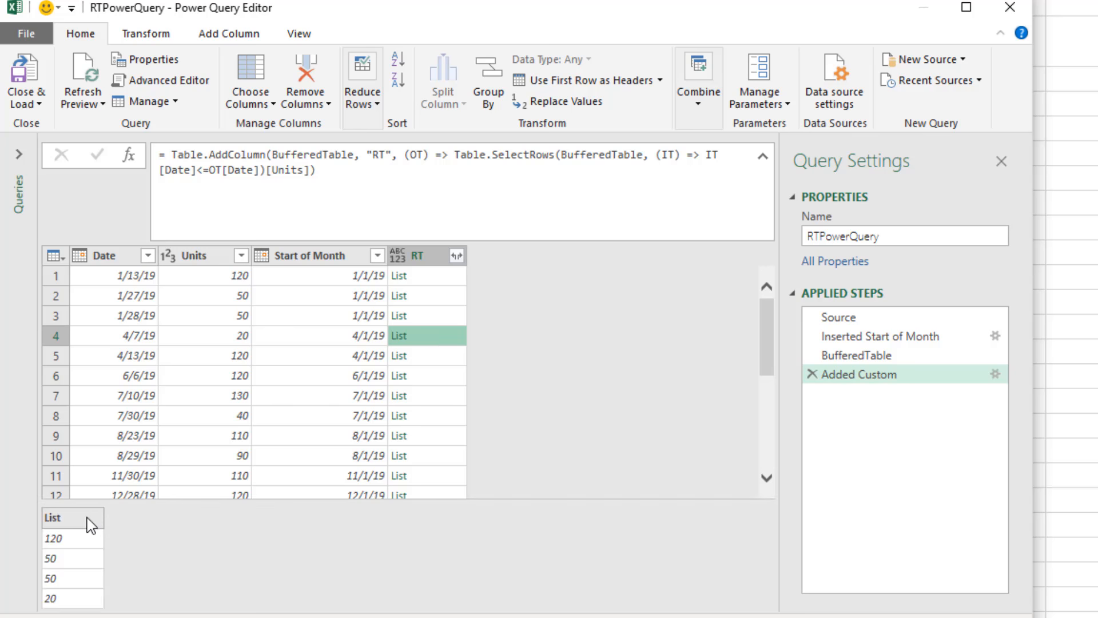
click(418, 376)
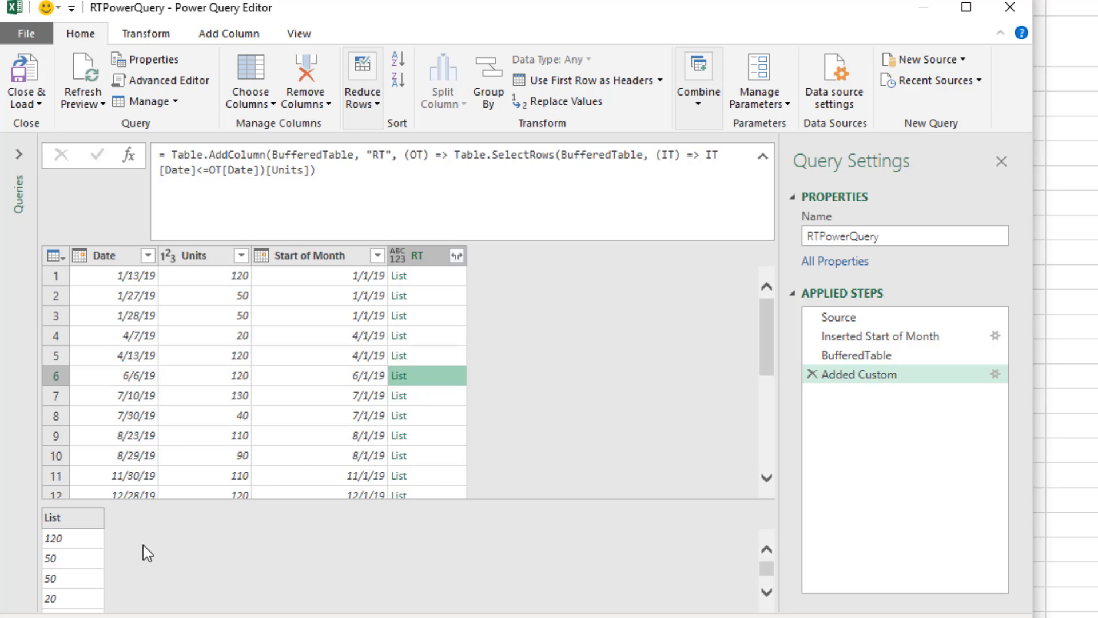
scroll(109, 561, down, 1)
scroll(106, 544, up, 1)
Wrap the Table.SelectRows(...)[Units] expression in List.Sum, commit the formula and check the RT values
click(467, 154)
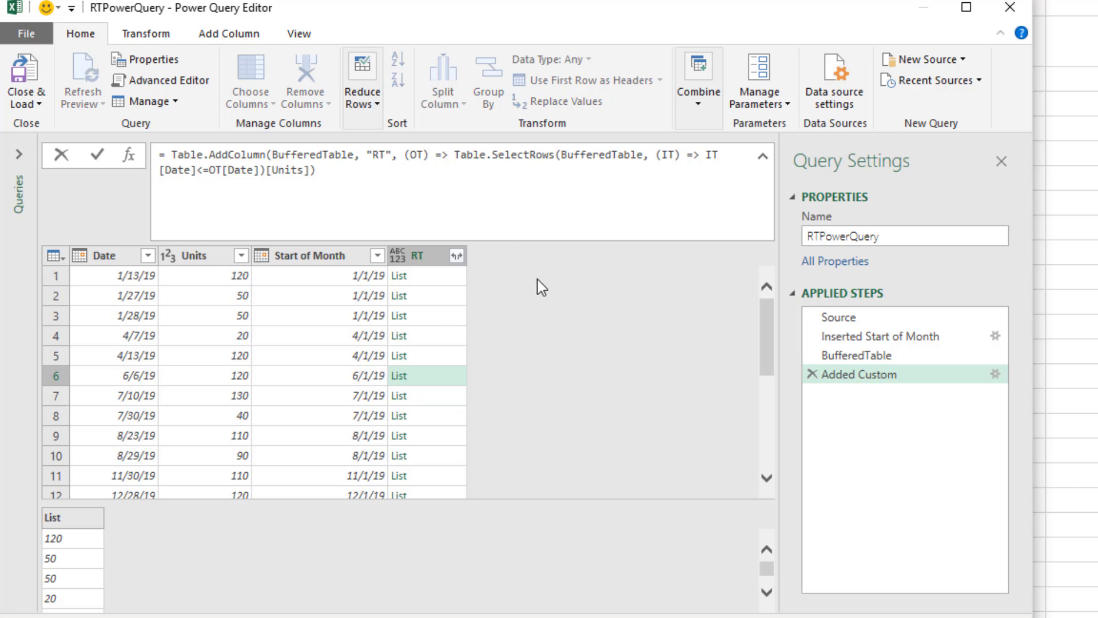
text(Lits)
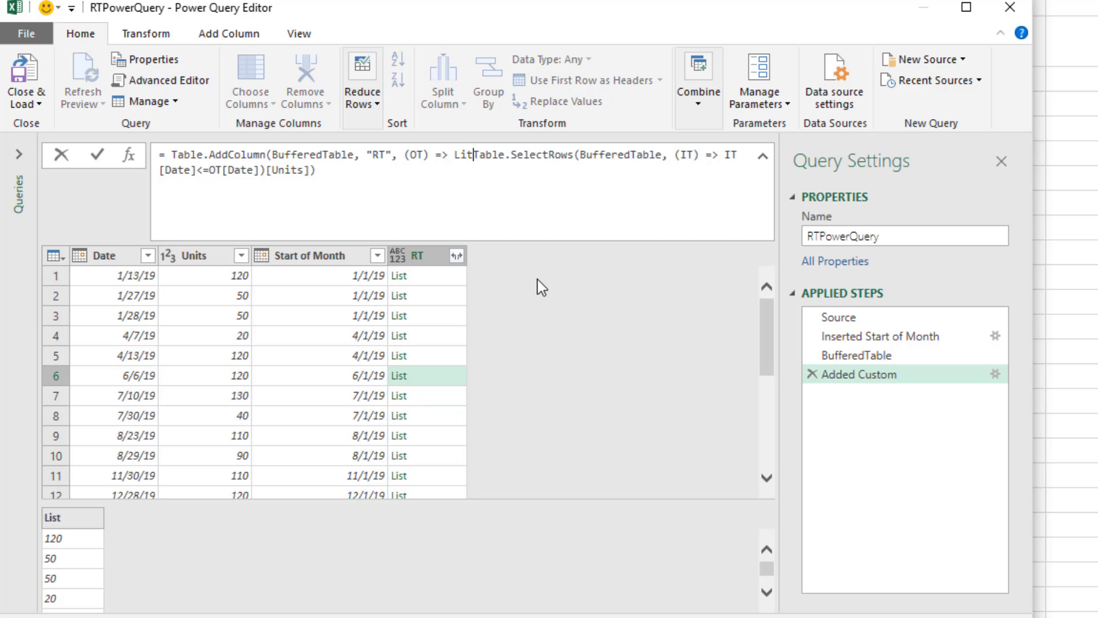
text(.Sum()
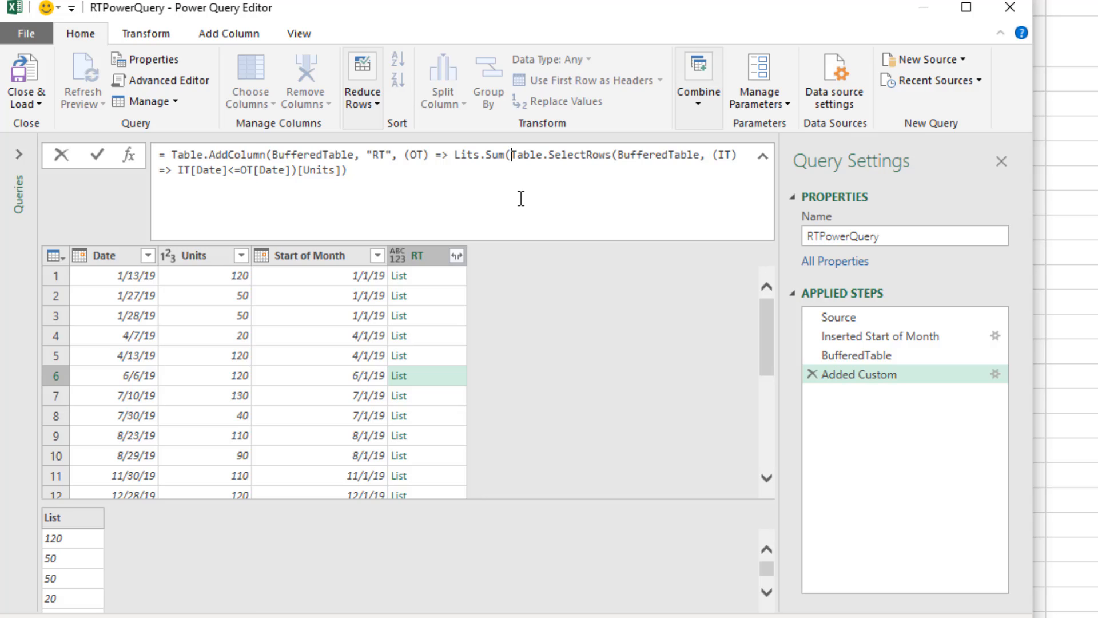
click(466, 155)
text(st)
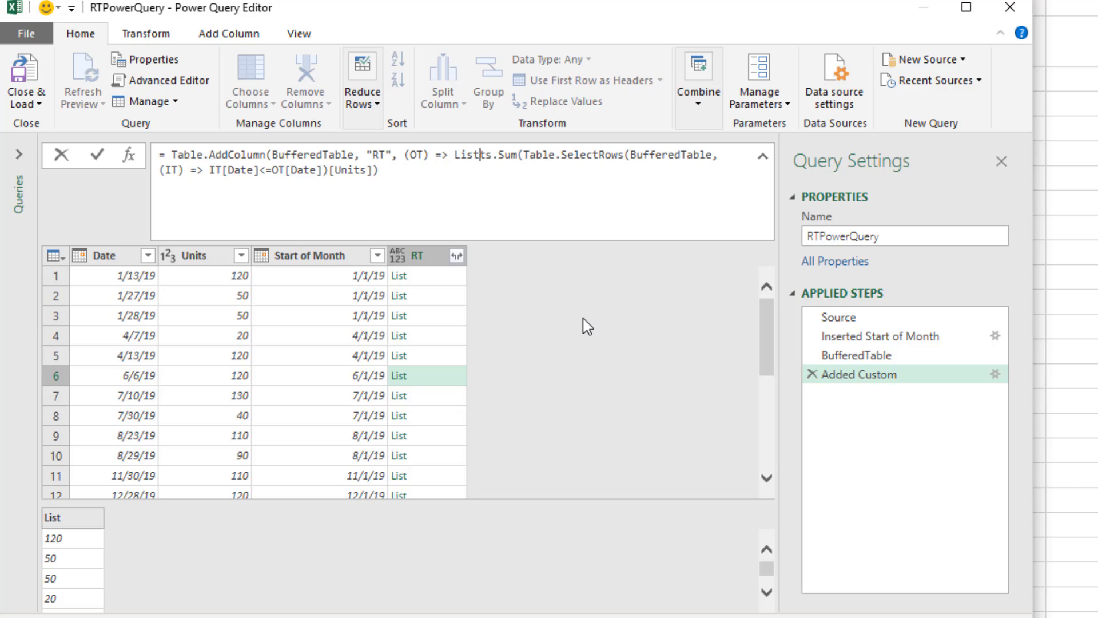
key(Delete)
key(Delete)
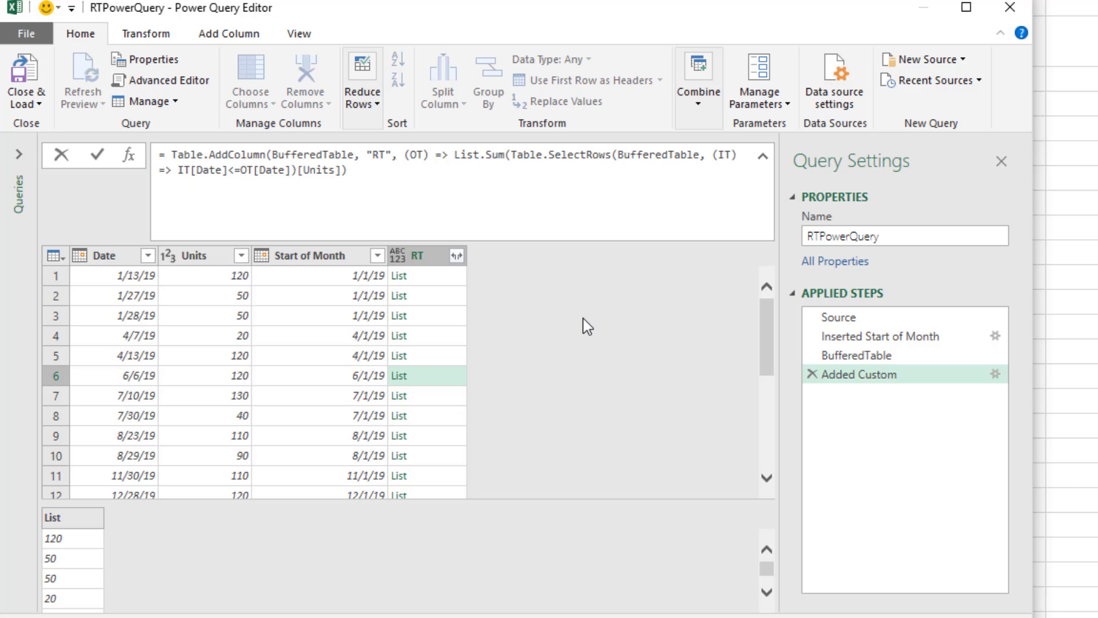
click(405, 187)
key(Return)
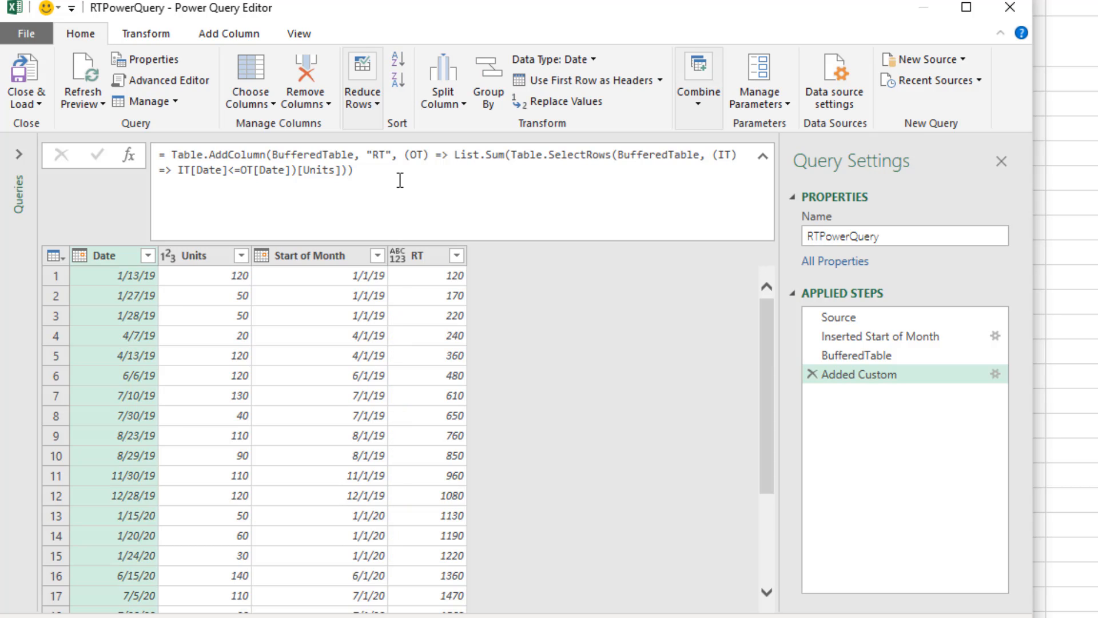
click(410, 297)
click(428, 380)
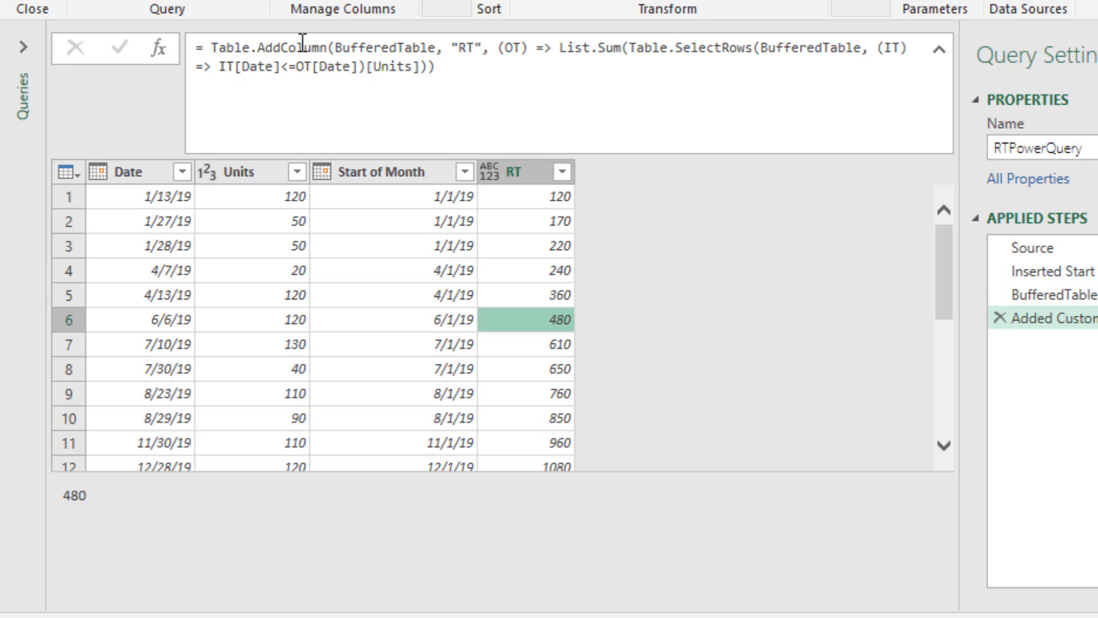
Add type number as the last argument of the RT column's Table.AddColumn formula and commit it
click(431, 66)
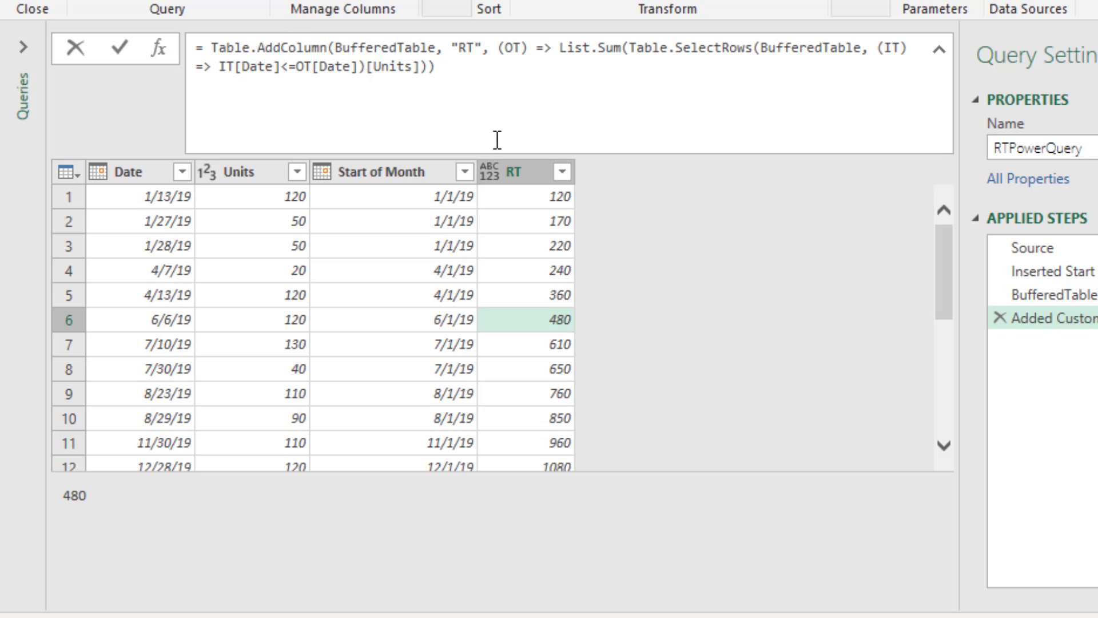
text(,type number)
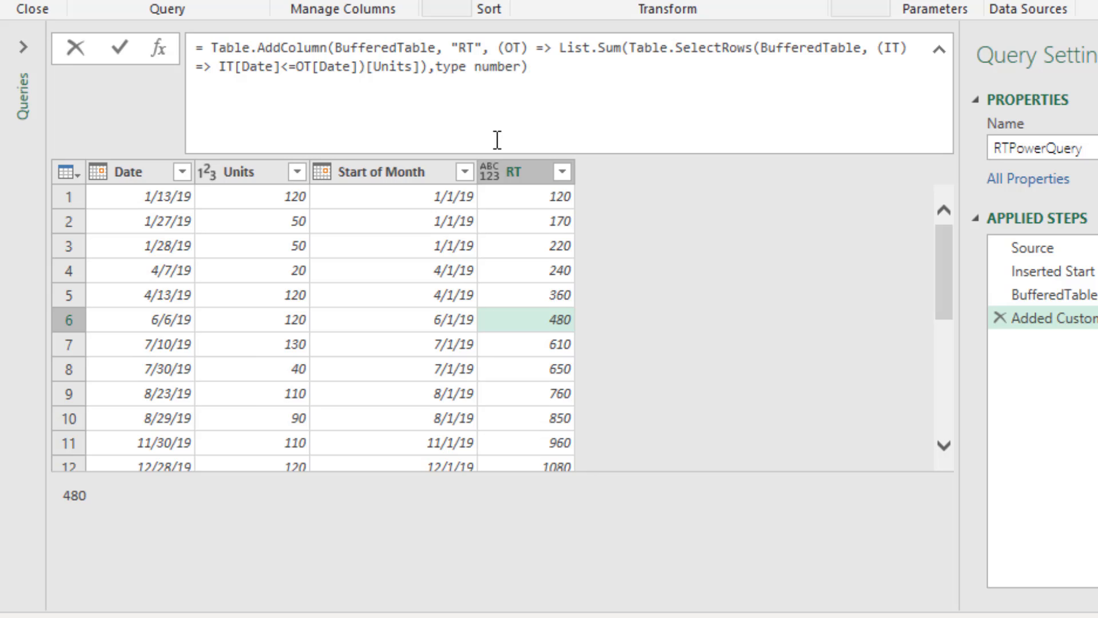
key(Return)
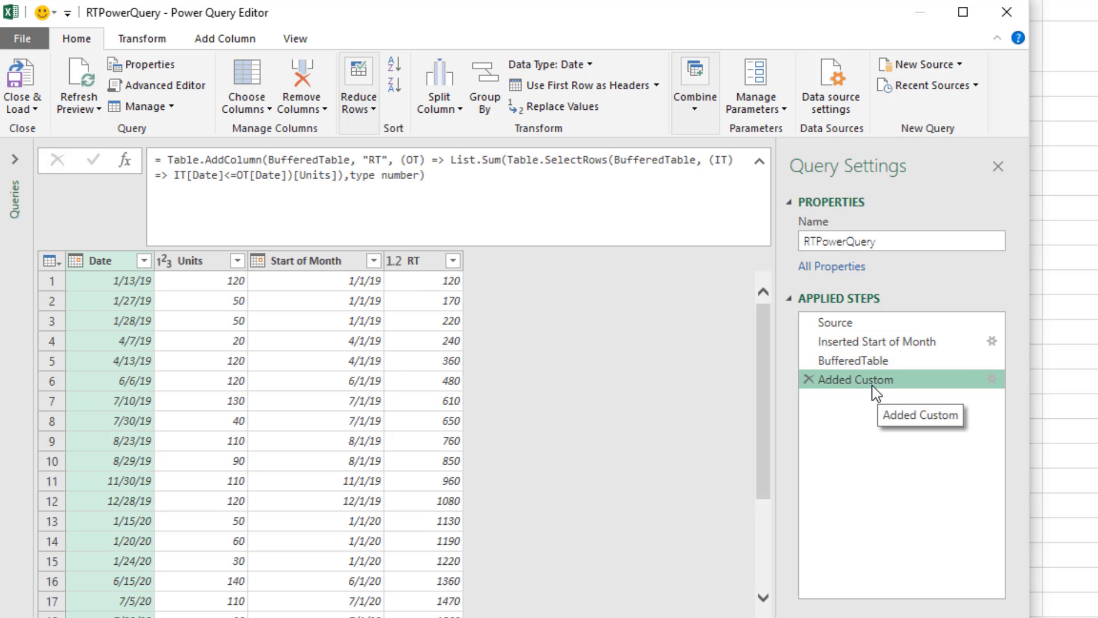
Rename the Added Custom applied step as RT
click(872, 384)
text(RT)
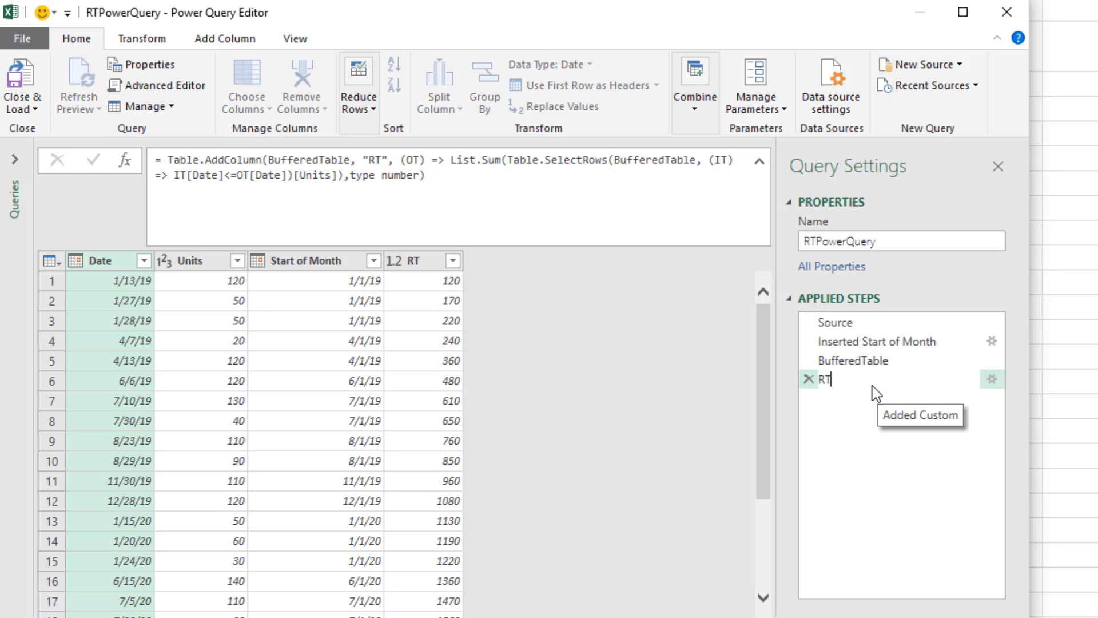
key(Return)
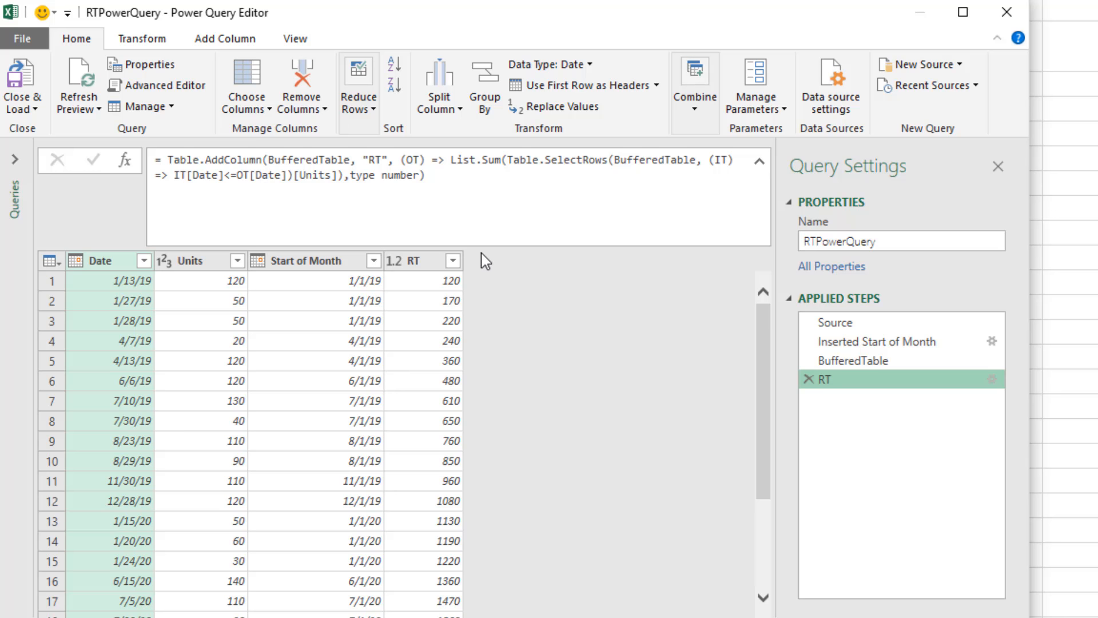
Copy the RT step's whole formula and paste it into a new applied step added after RT
drag(466, 185, 103, 130)
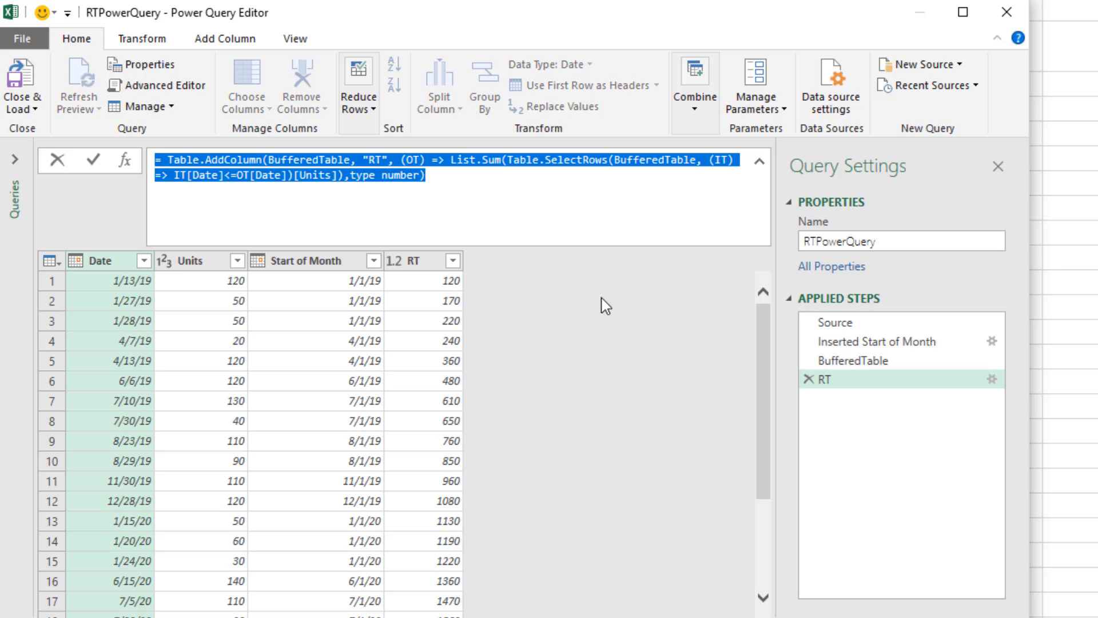
key(ctrl+c)
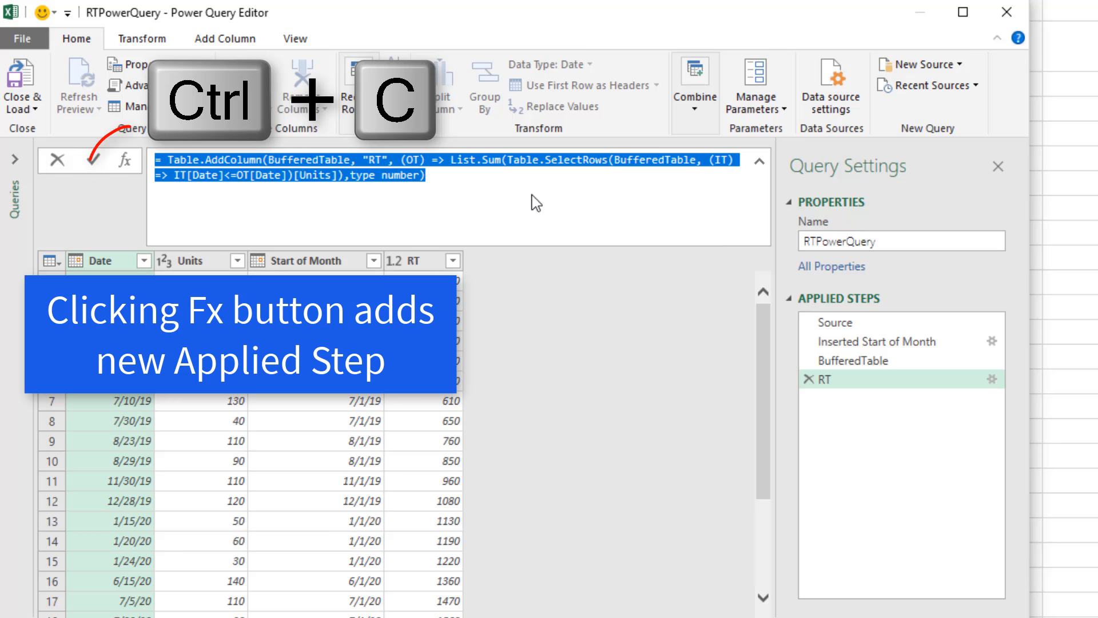
click(125, 166)
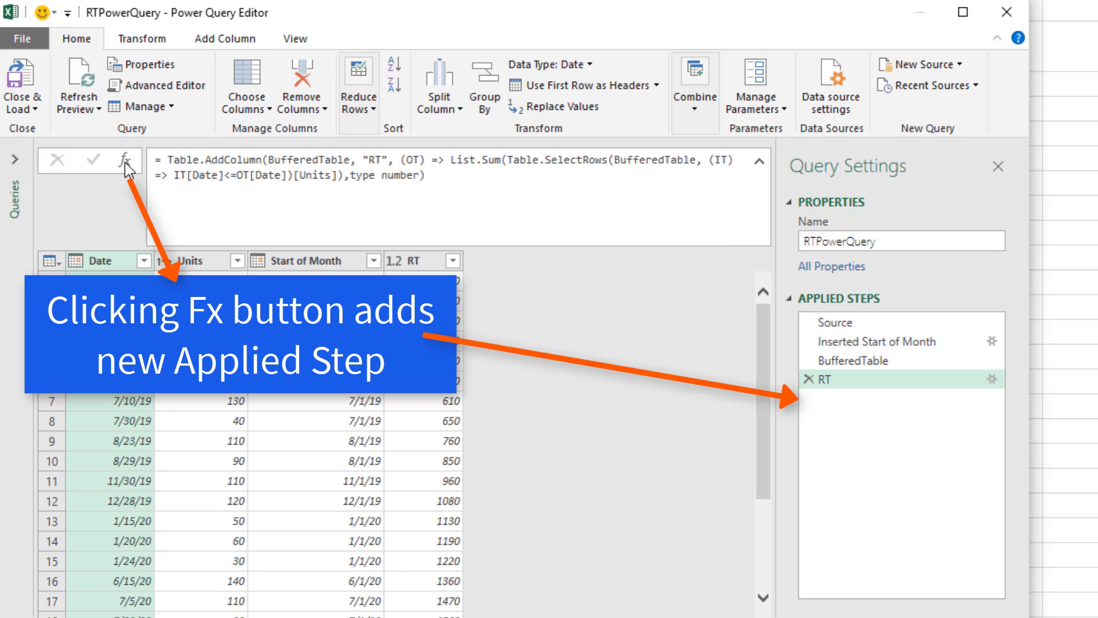
click(126, 161)
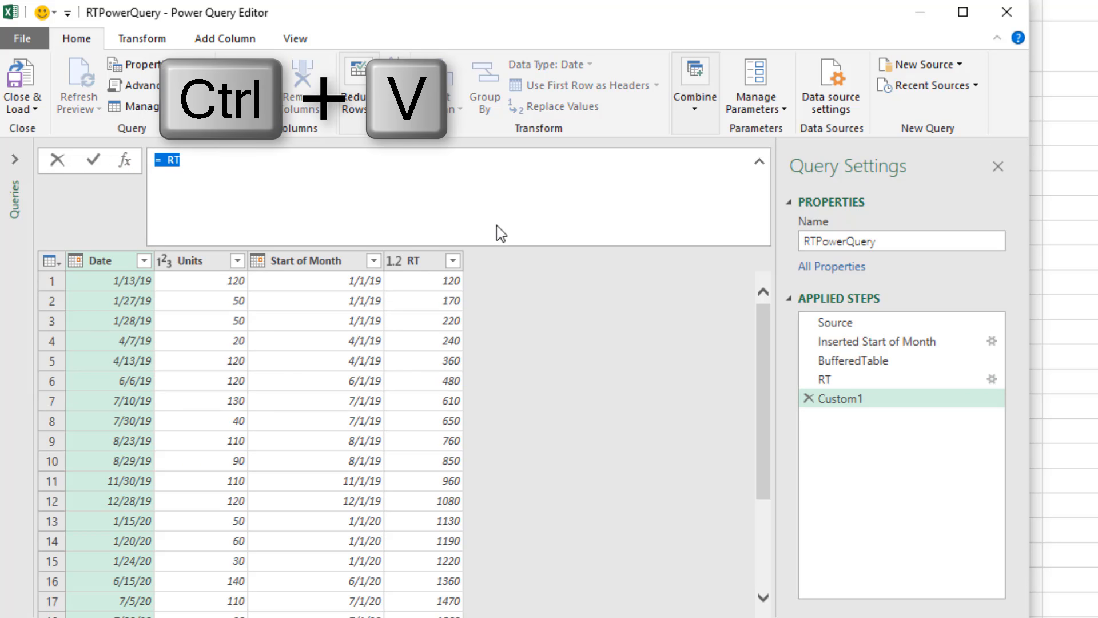
key(ctrl+v)
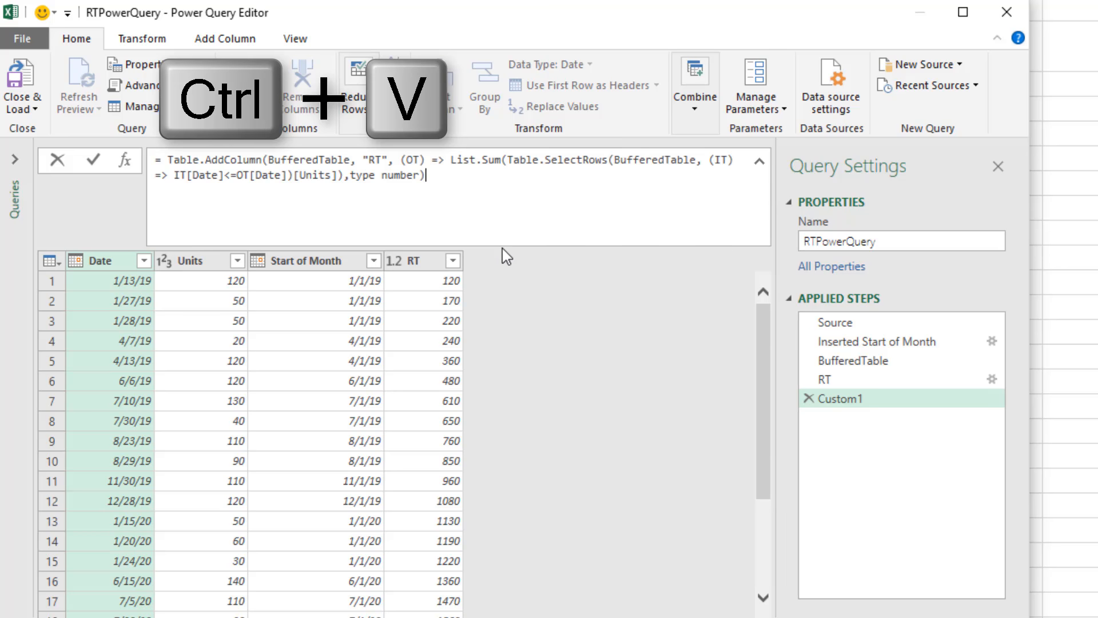
In the pasted Table.AddColumn formula, change the source table from BufferedTable to RT and the new column's name to RTM
double_click(299, 160)
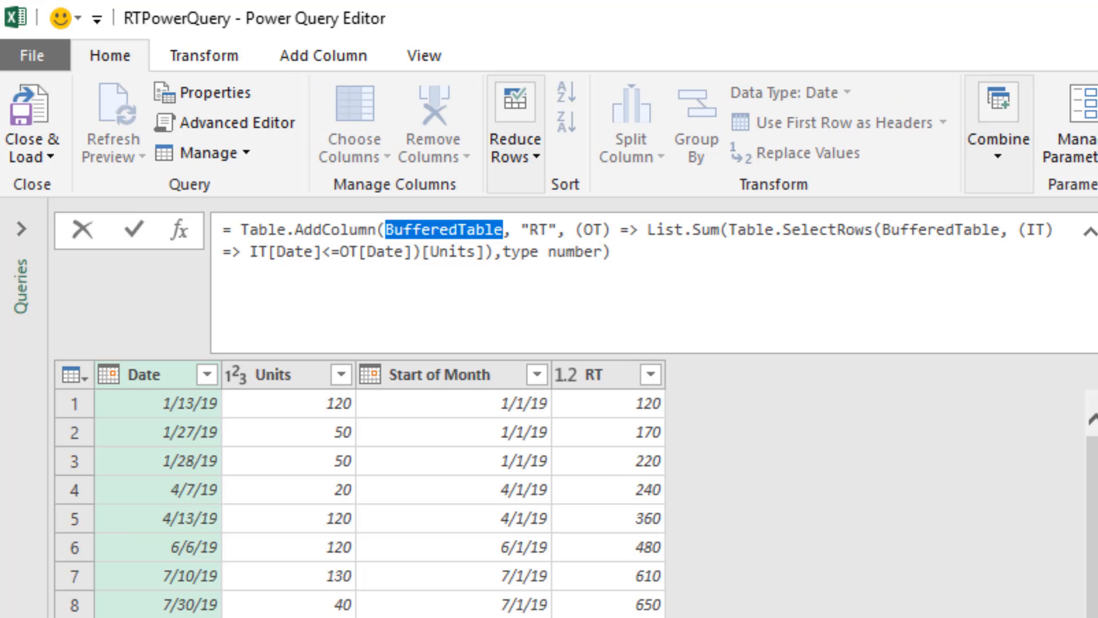
text(RT)
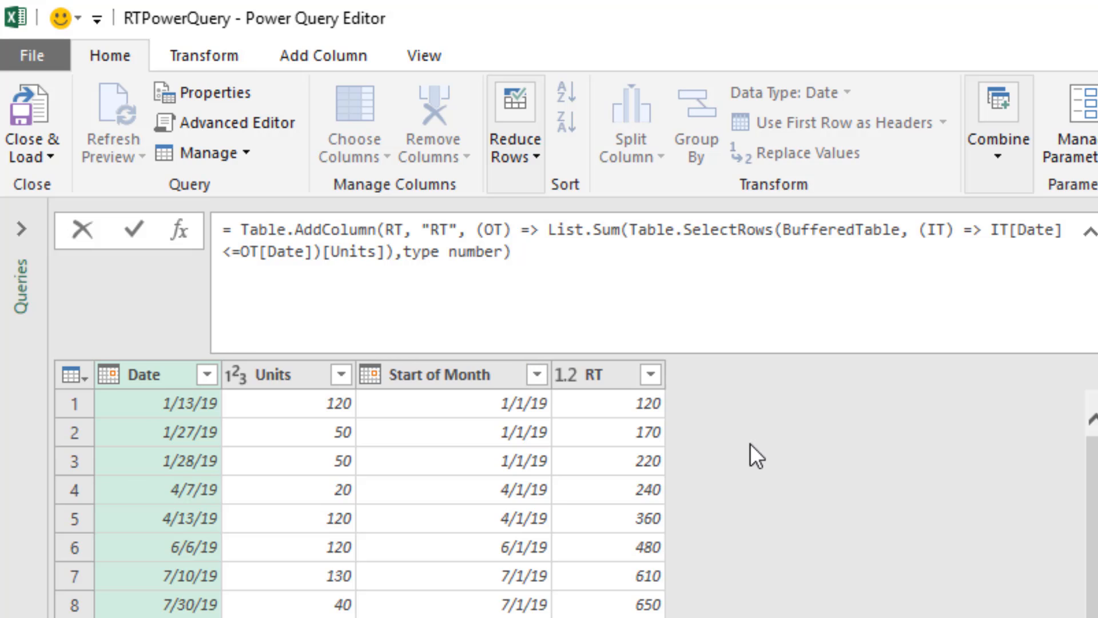
text(M)
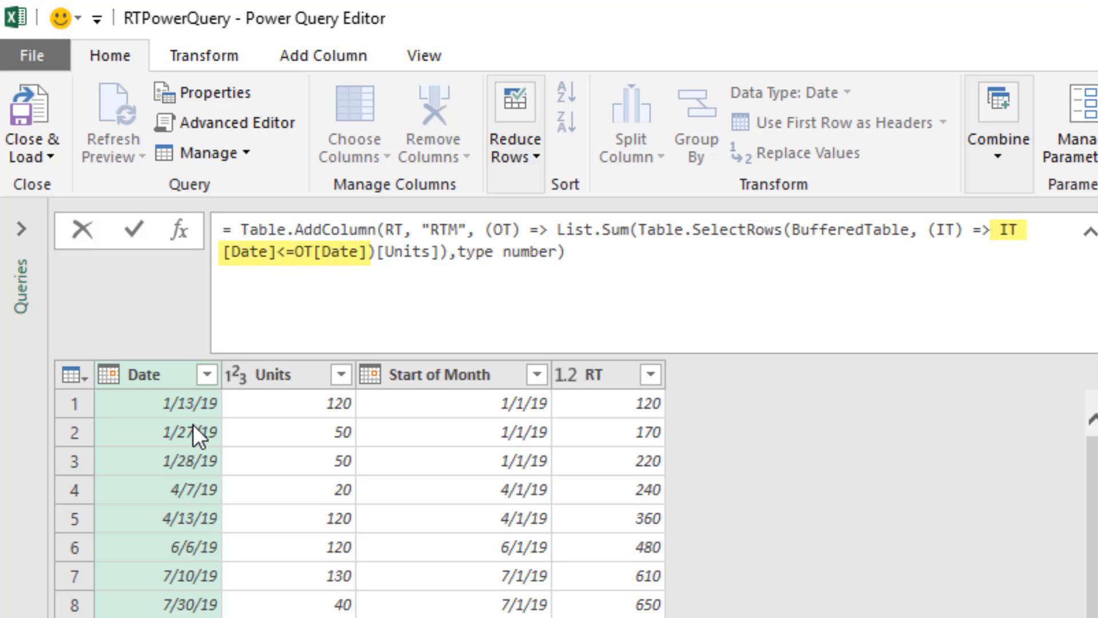
Extend the row filter condition with and IT[Date]>=OT[Start of Month], and commit the RTM formula
click(369, 255)
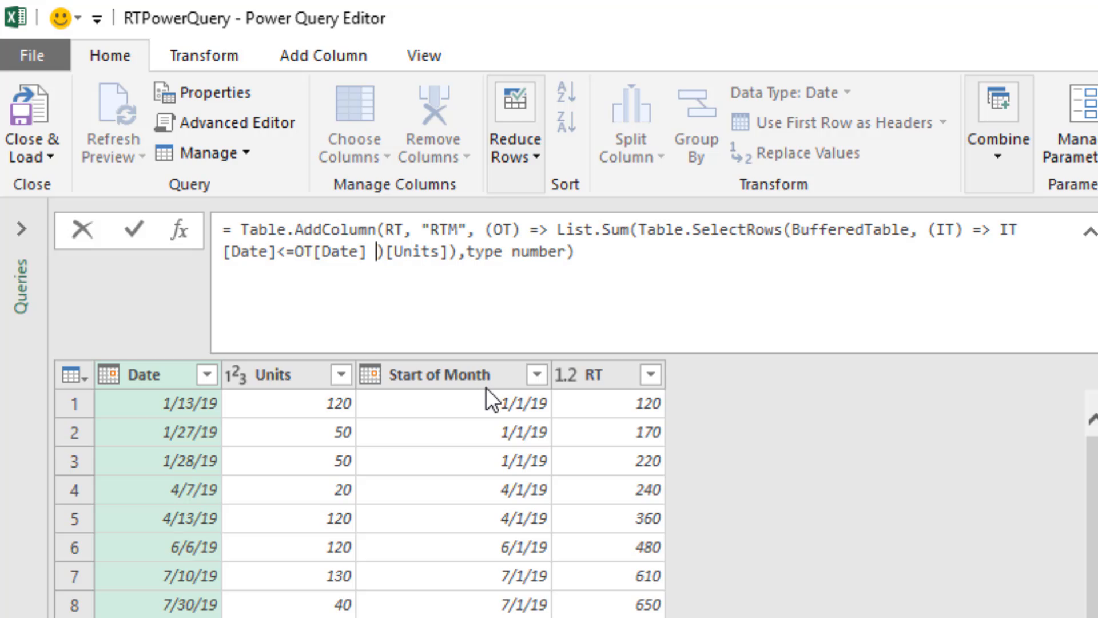
text(and )
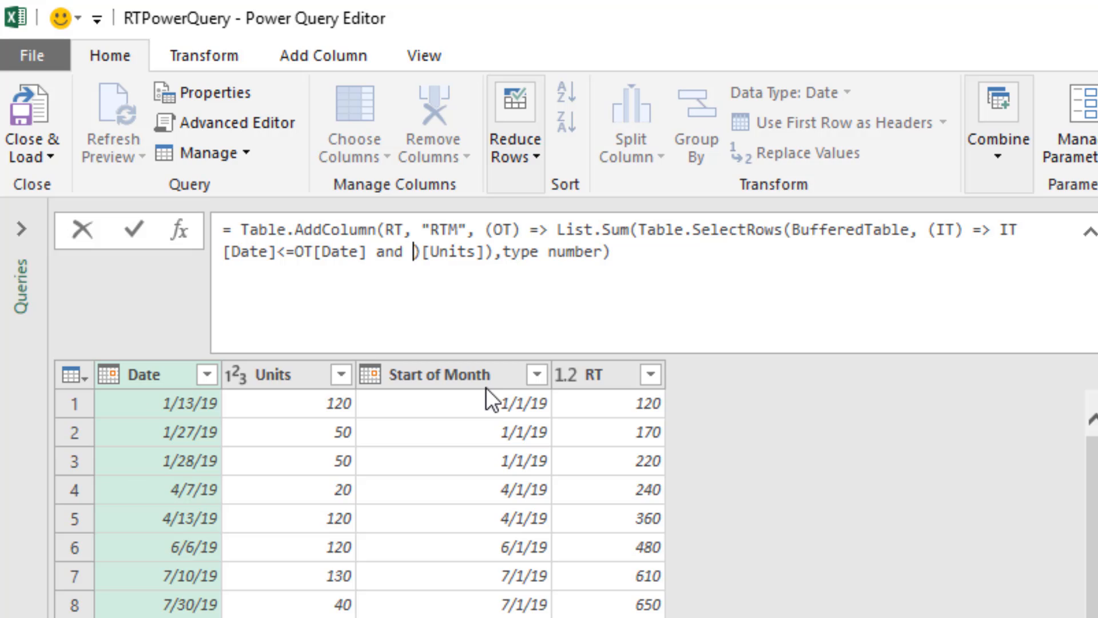
text(IT)
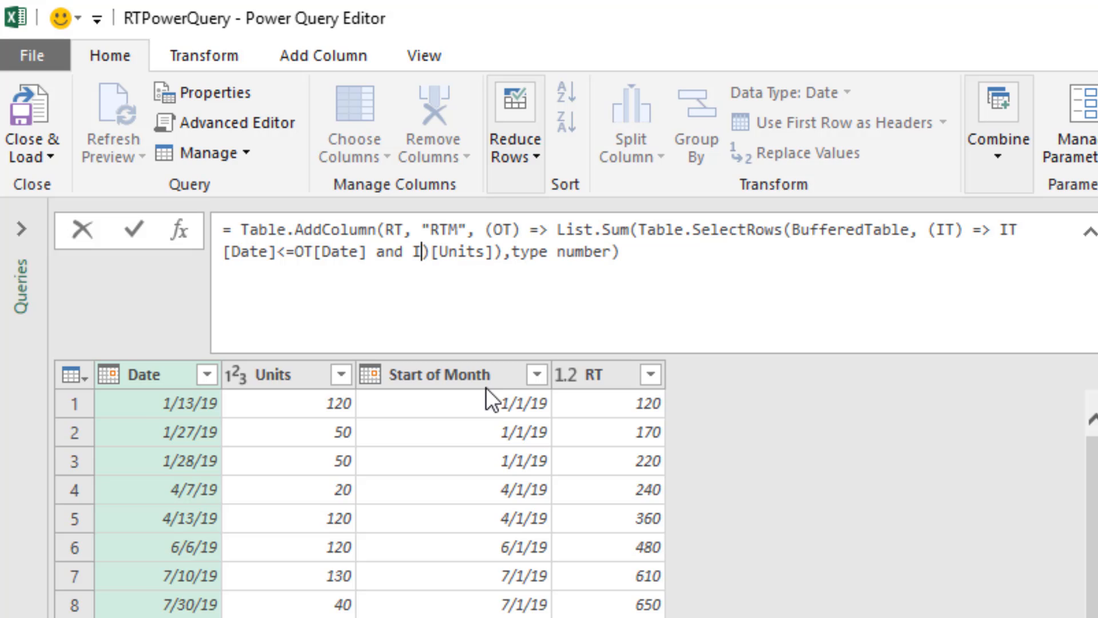
text([Dat)
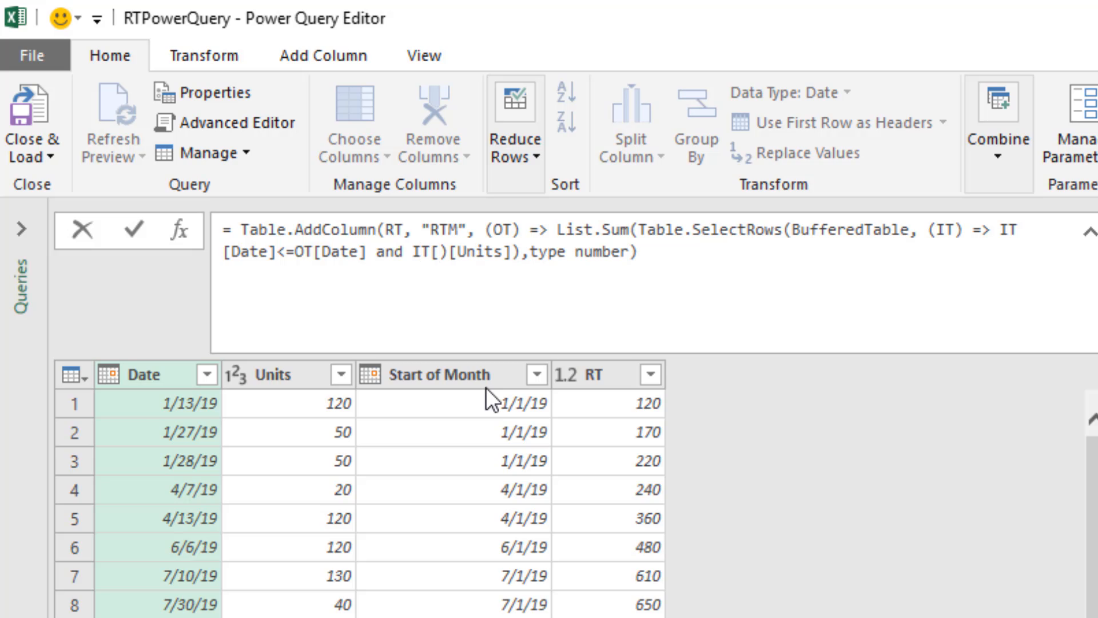
text(e])
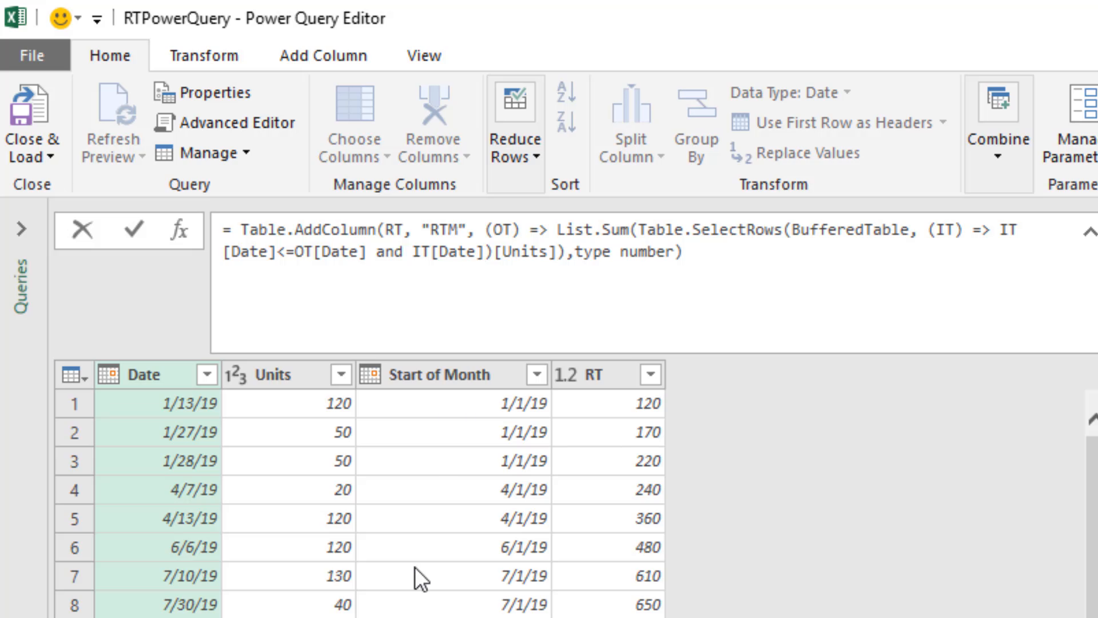
text(>)
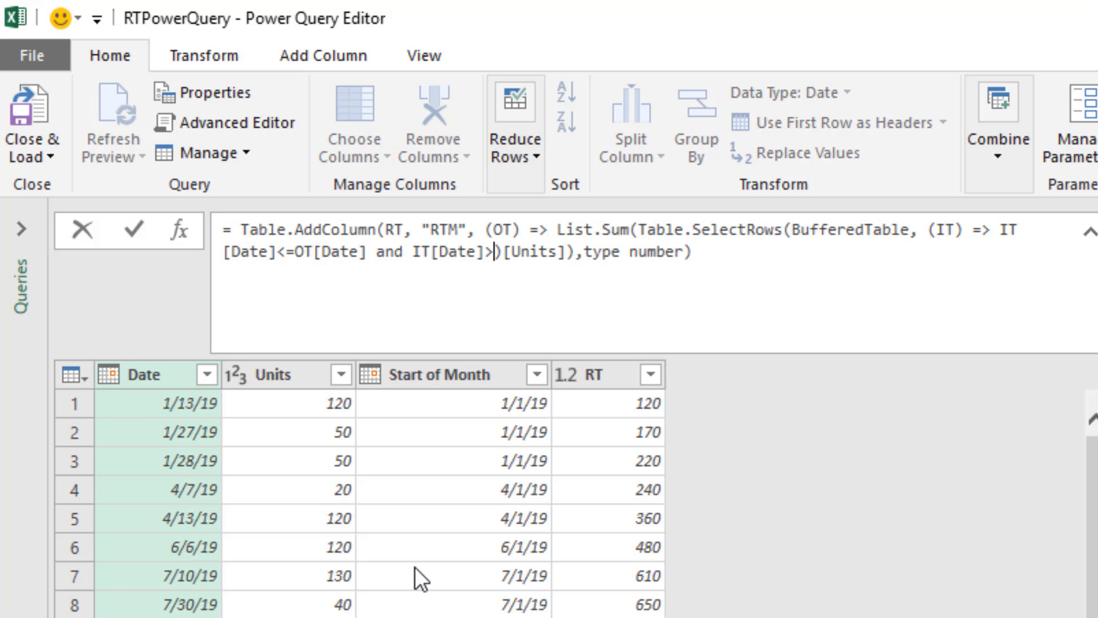
text(=OT)
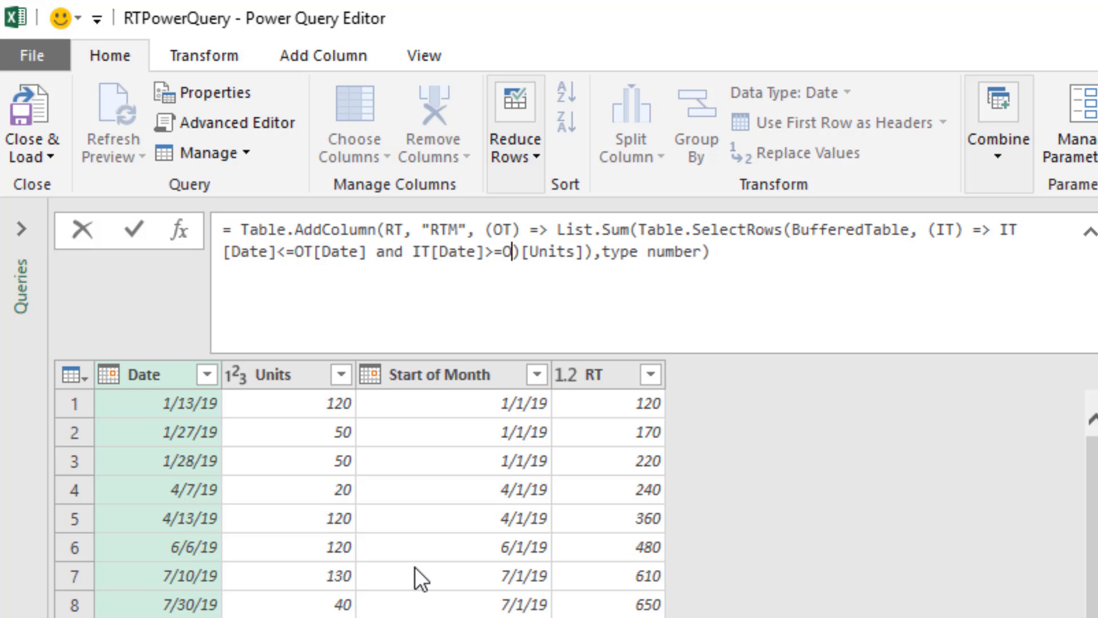
text([)
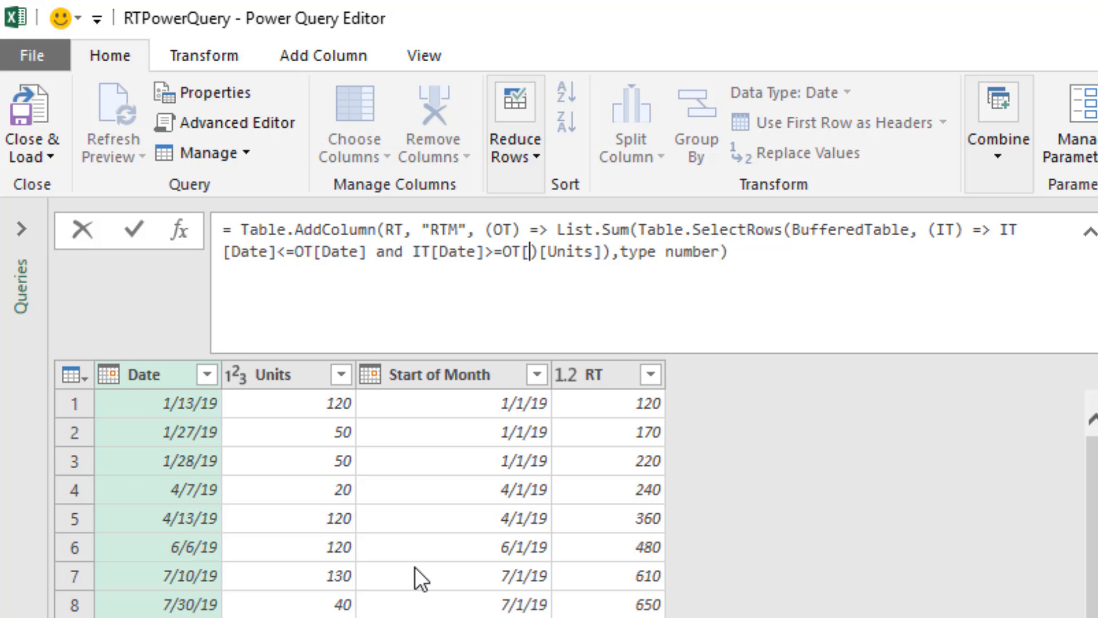
text(Start of)
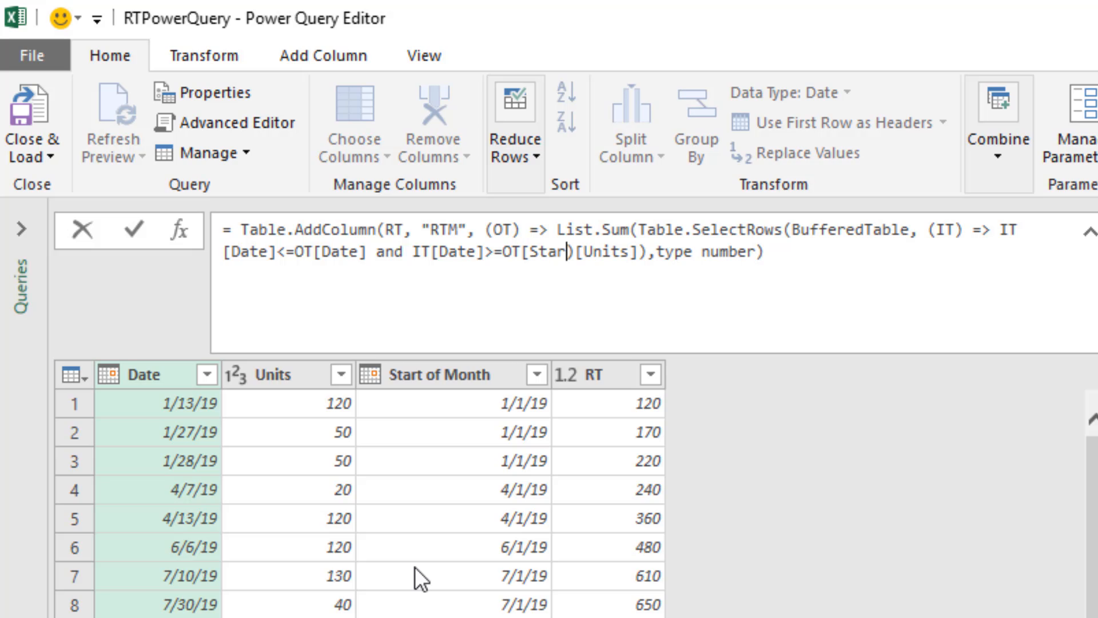
text( Month])
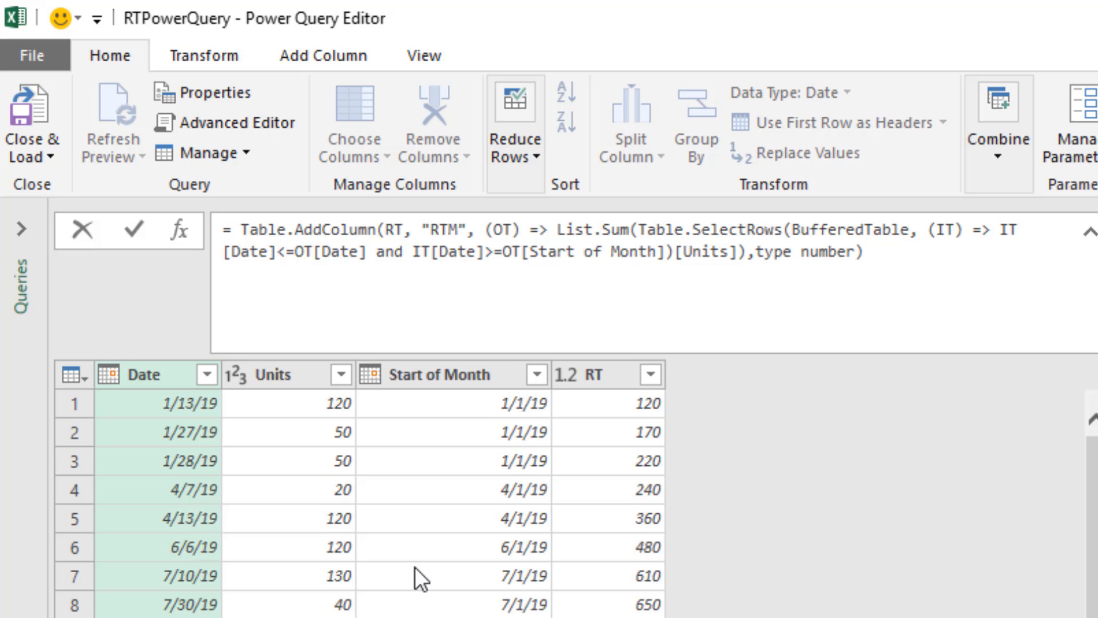
key(Return)
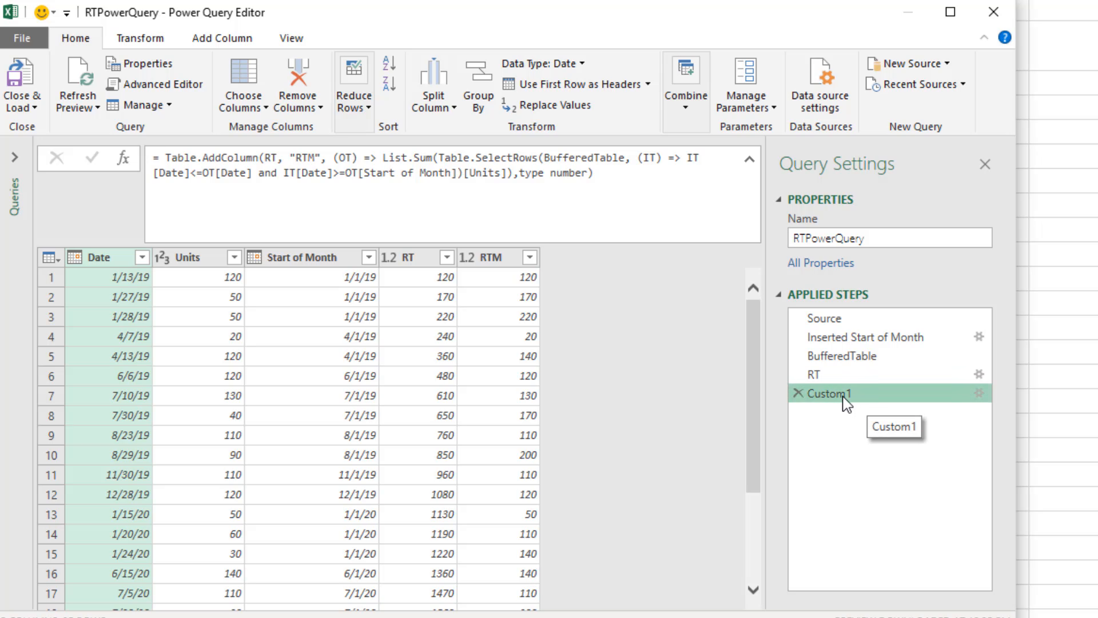
Rename the Custom1 applied step as RTM
key(F2)
text(RTM)
key(Return)
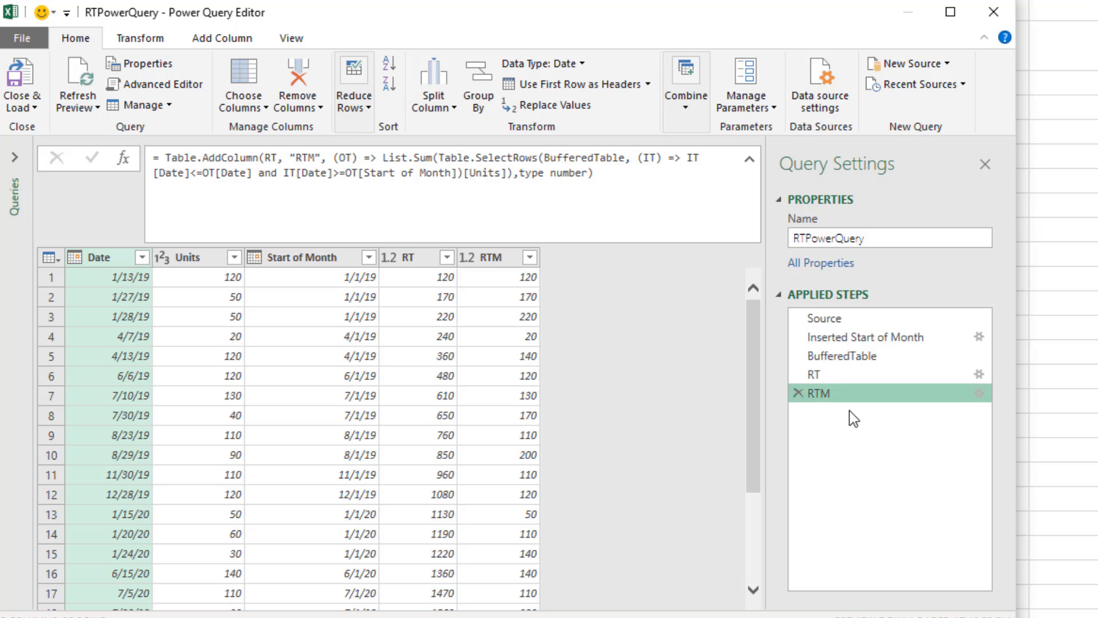
Close and load the query, and load RTPowerQuery as a table to cell K6 of the existing Data worksheet
click(21, 73)
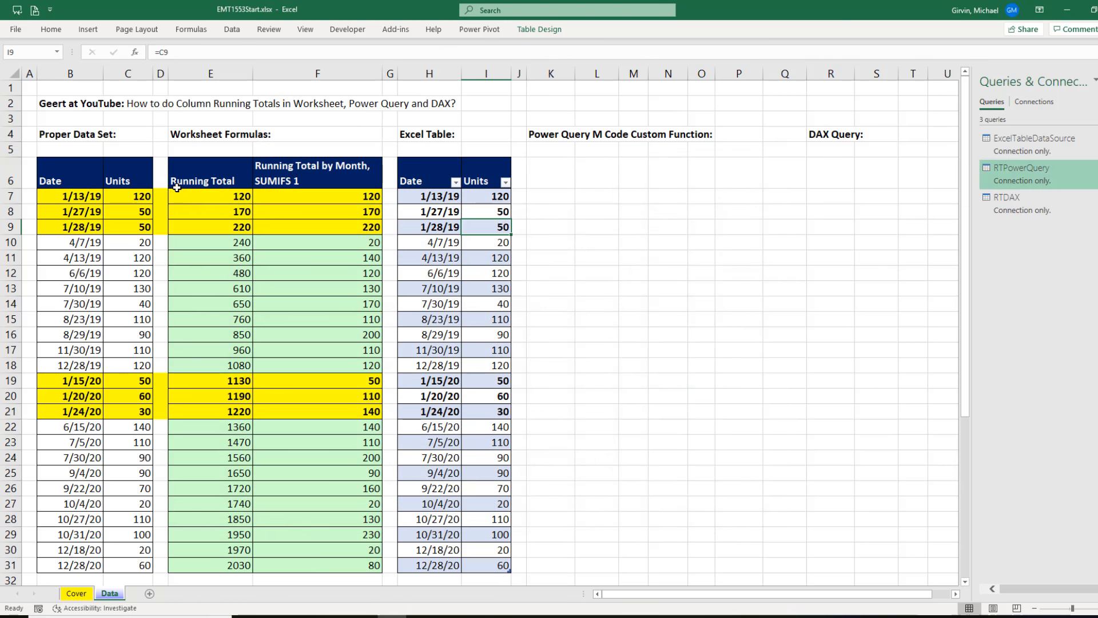
right_click(1003, 175)
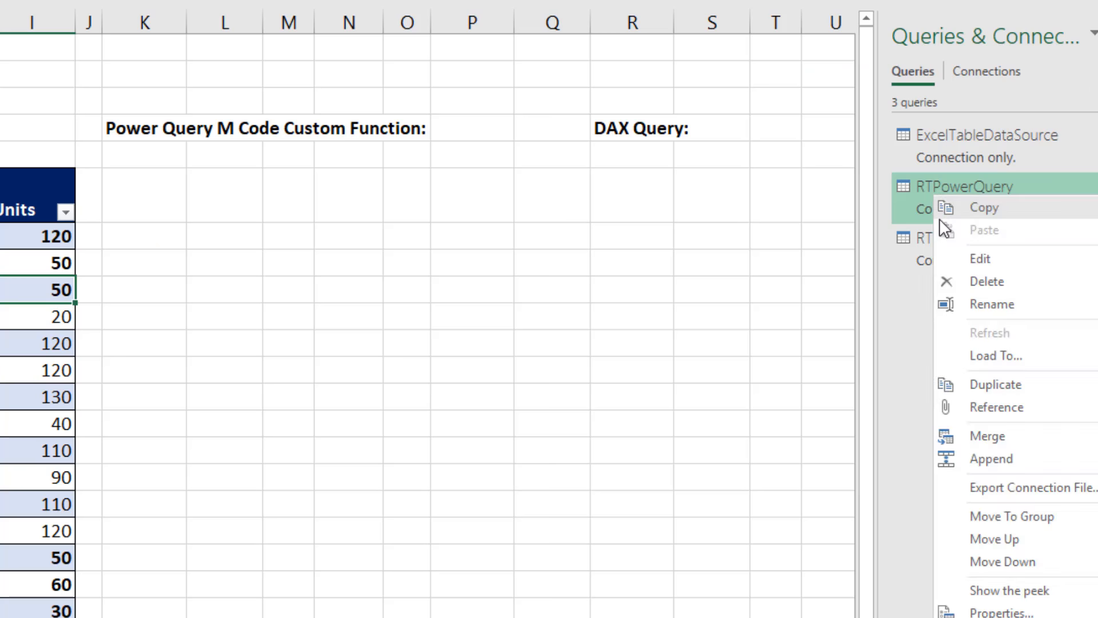
click(997, 355)
drag(431, 290, 559, 289)
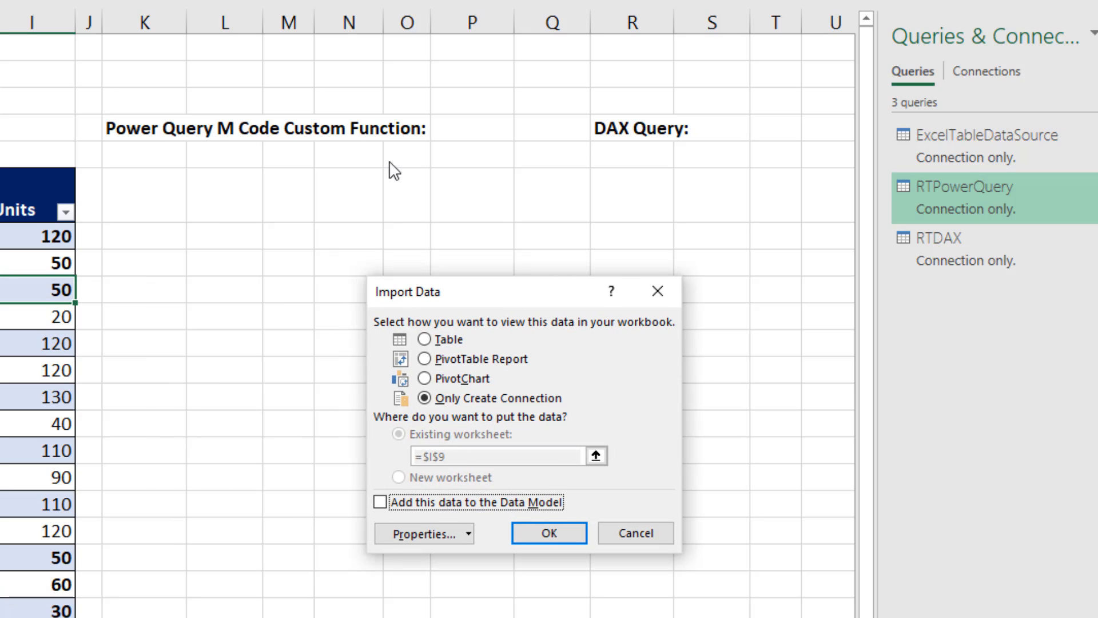
click(424, 339)
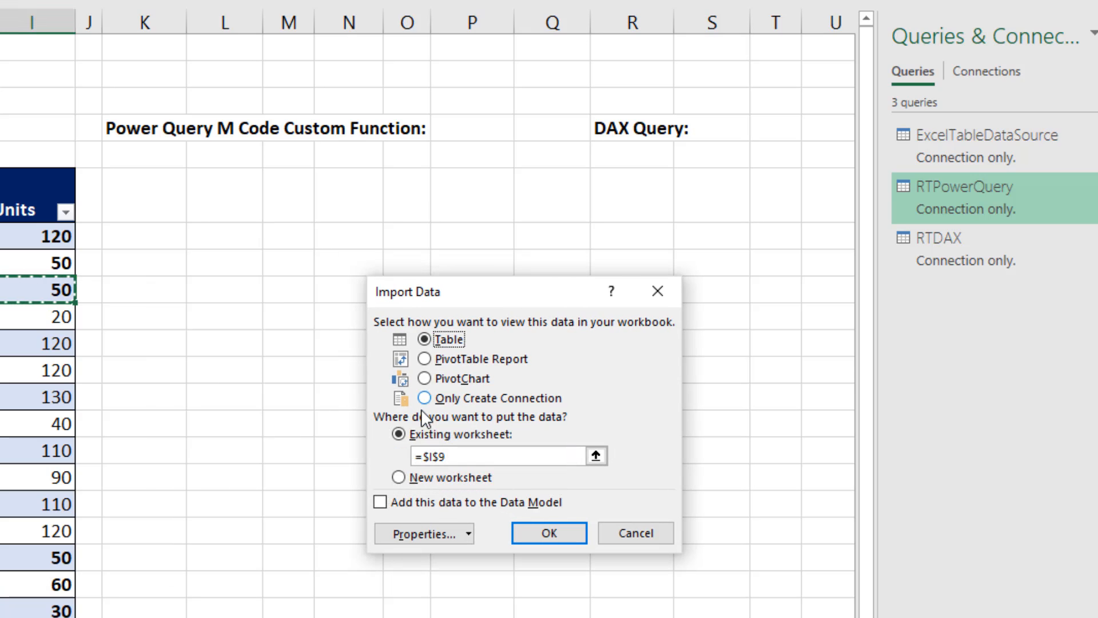
click(150, 195)
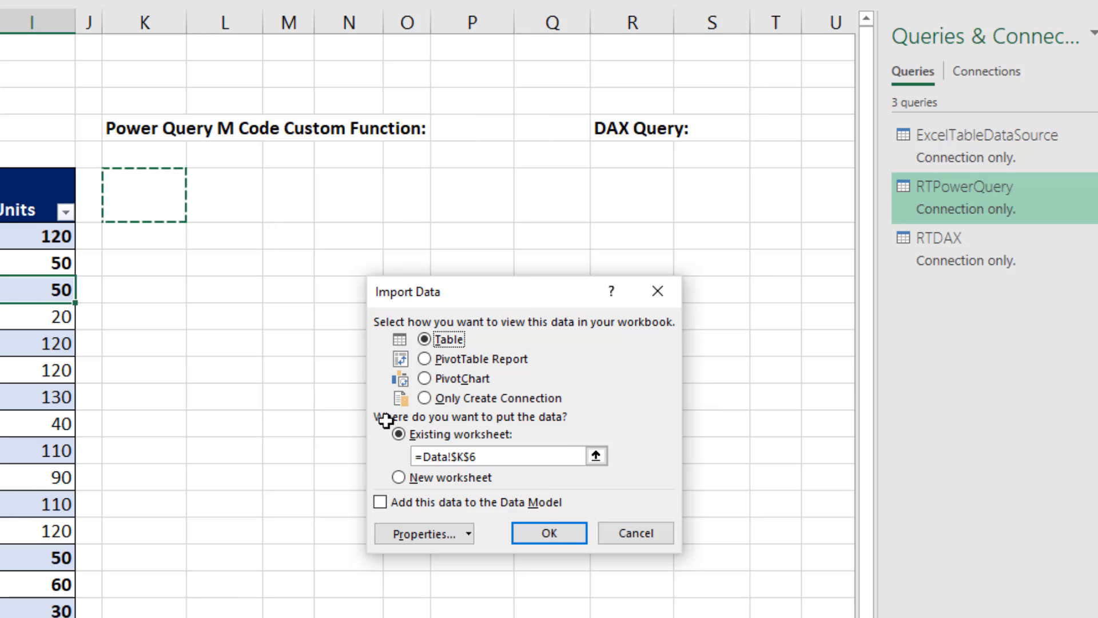
click(542, 535)
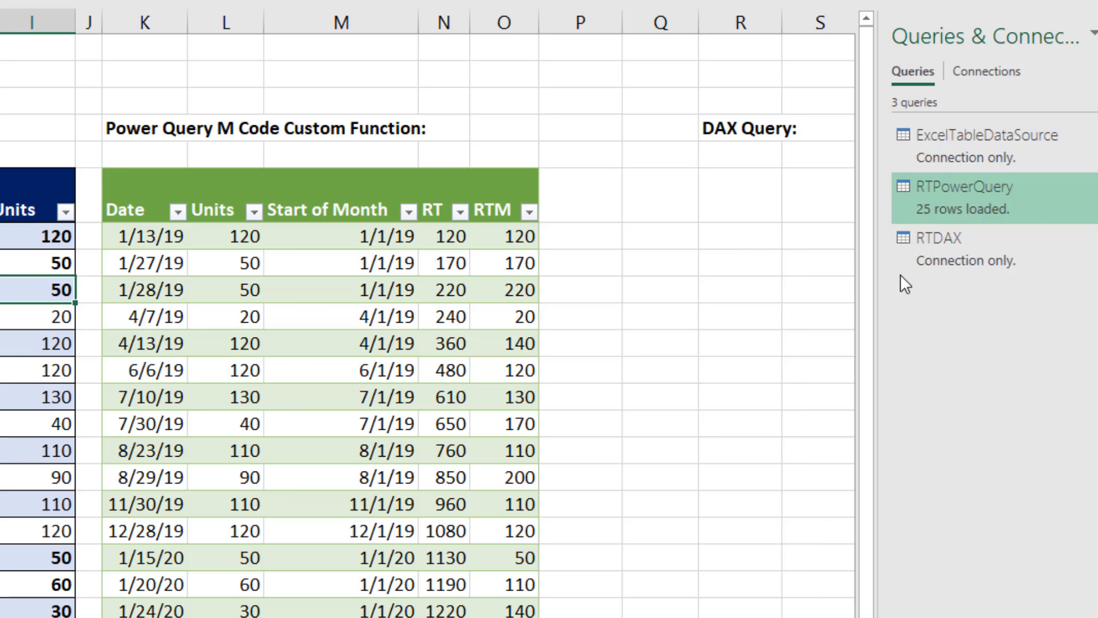
Reopen the RTPowerQuery query and copy the Date.StartOfMonth([Date]) expression from the Inserted Start of Month step
click(963, 197)
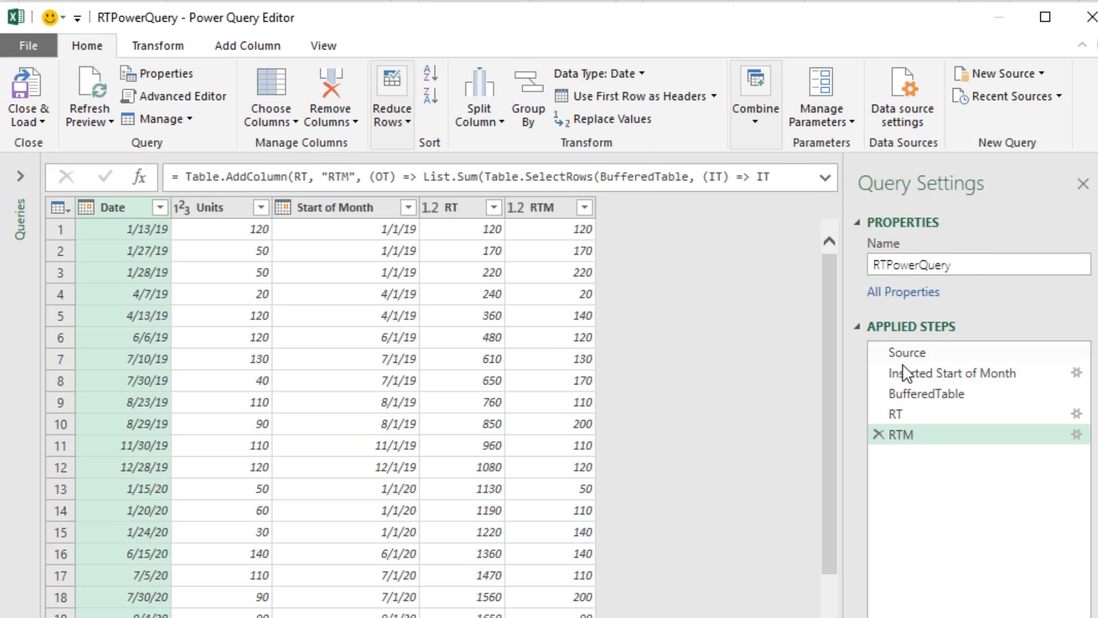
click(909, 372)
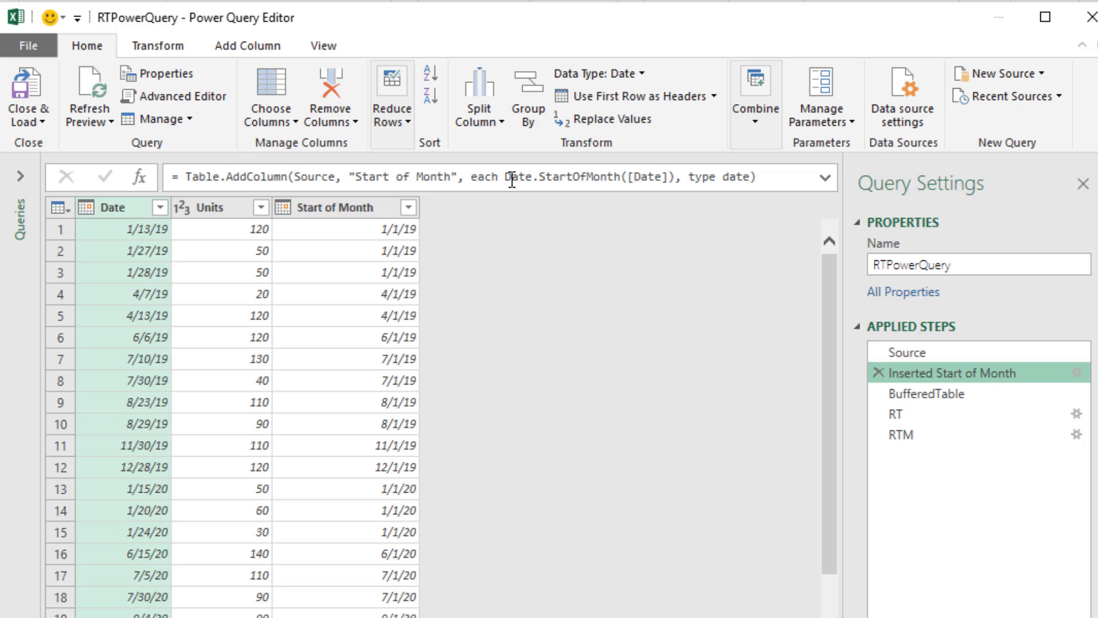
drag(505, 178, 675, 177)
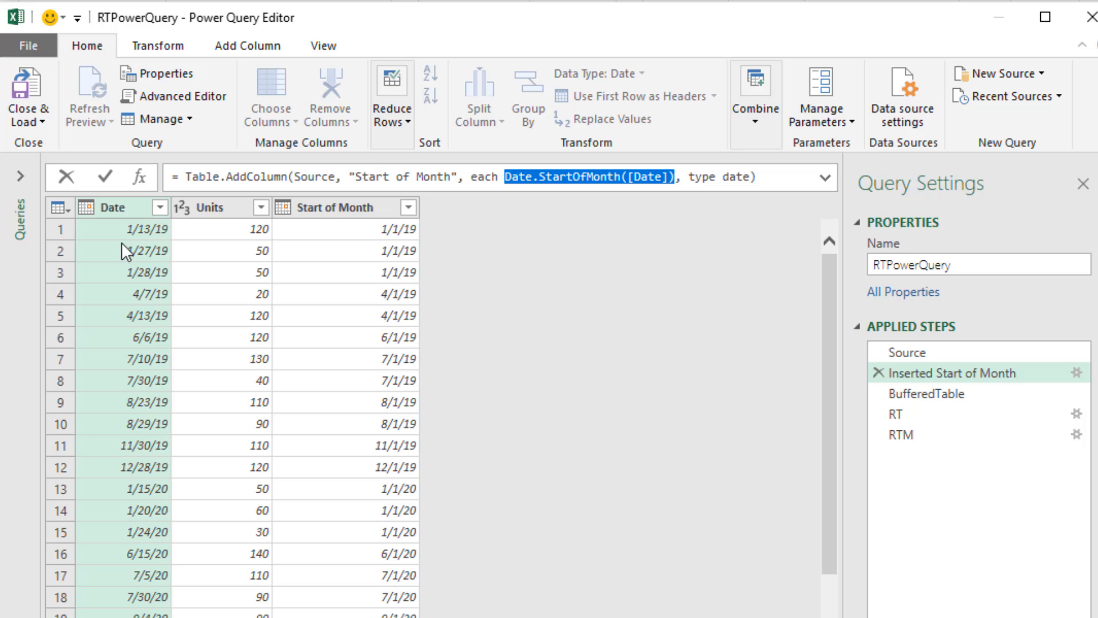
key(ctrl+c)
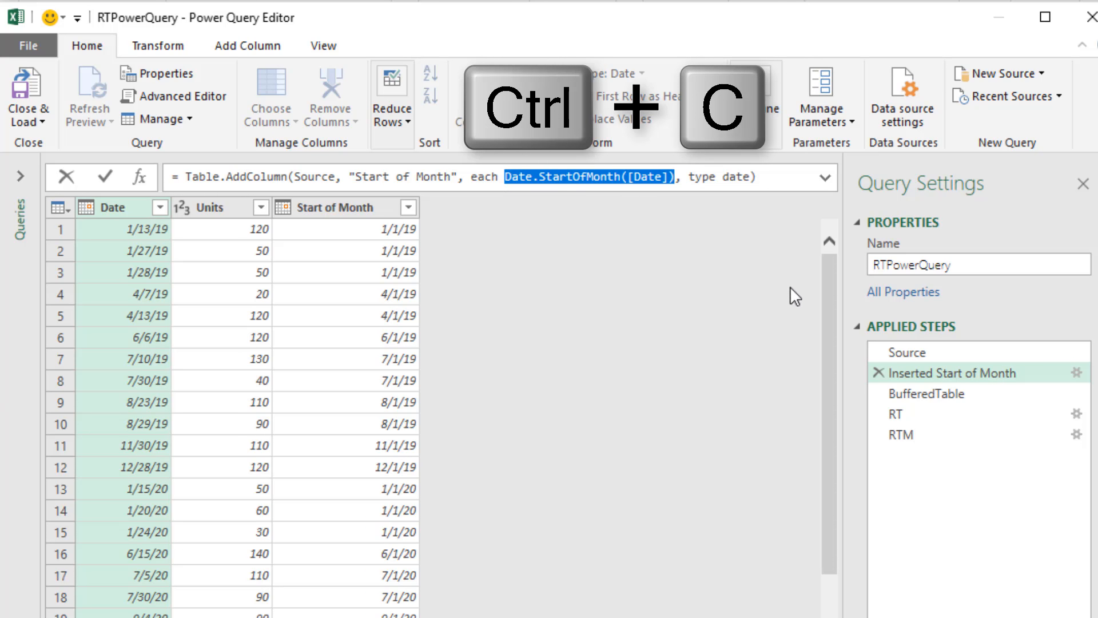
In the RTM step's formula, replace OT[Start of Month] with Date.StartOfMonth(OT[Date]) and commit the formula
click(902, 436)
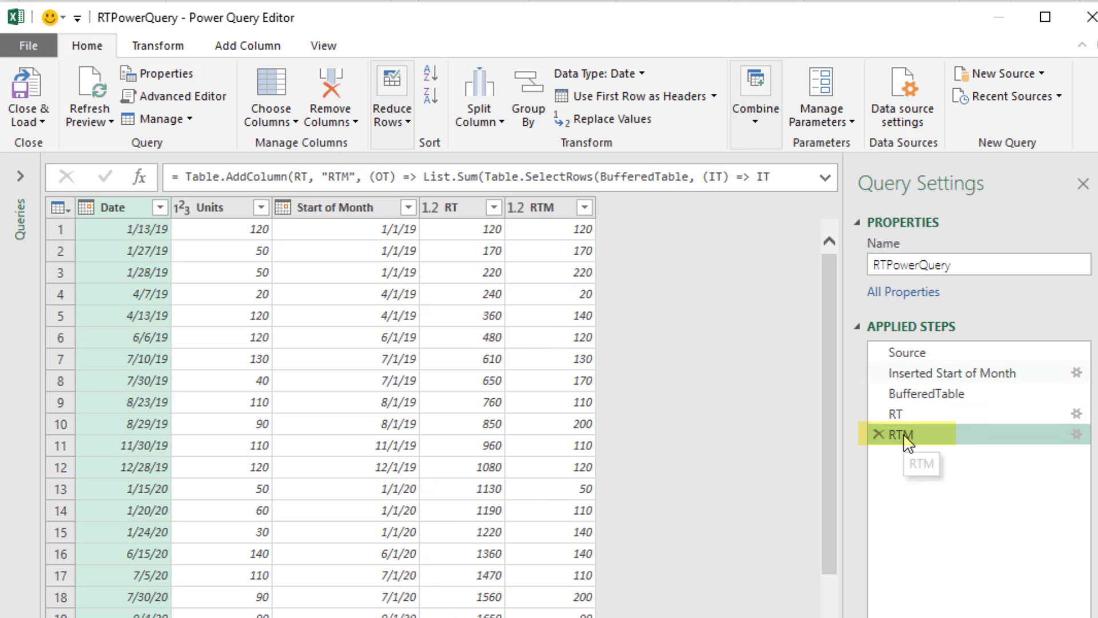
click(824, 178)
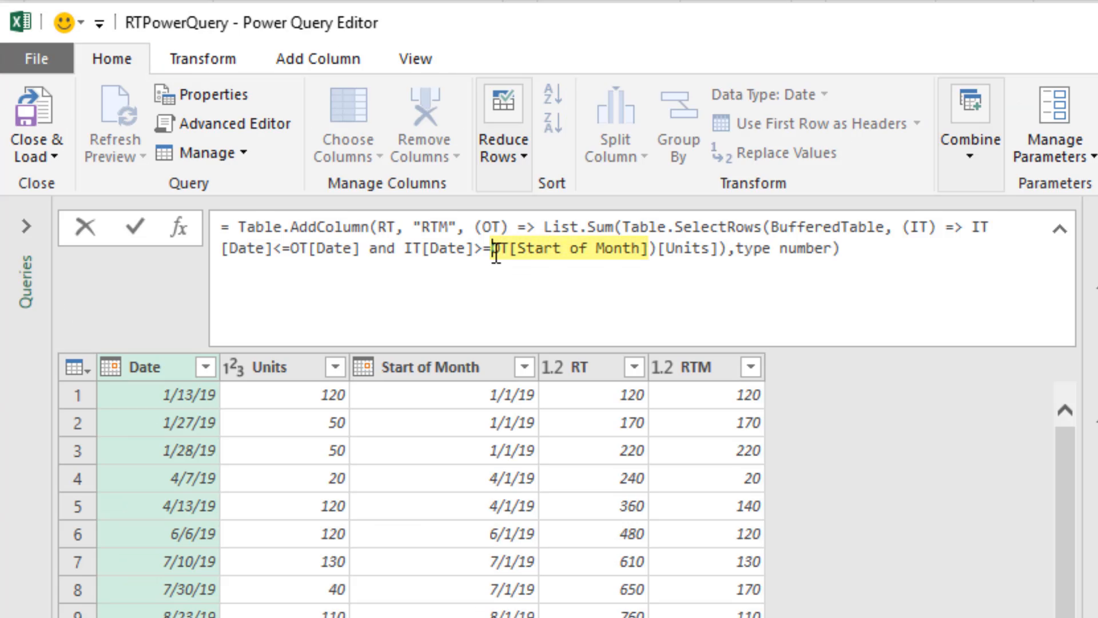
drag(384, 193, 525, 187)
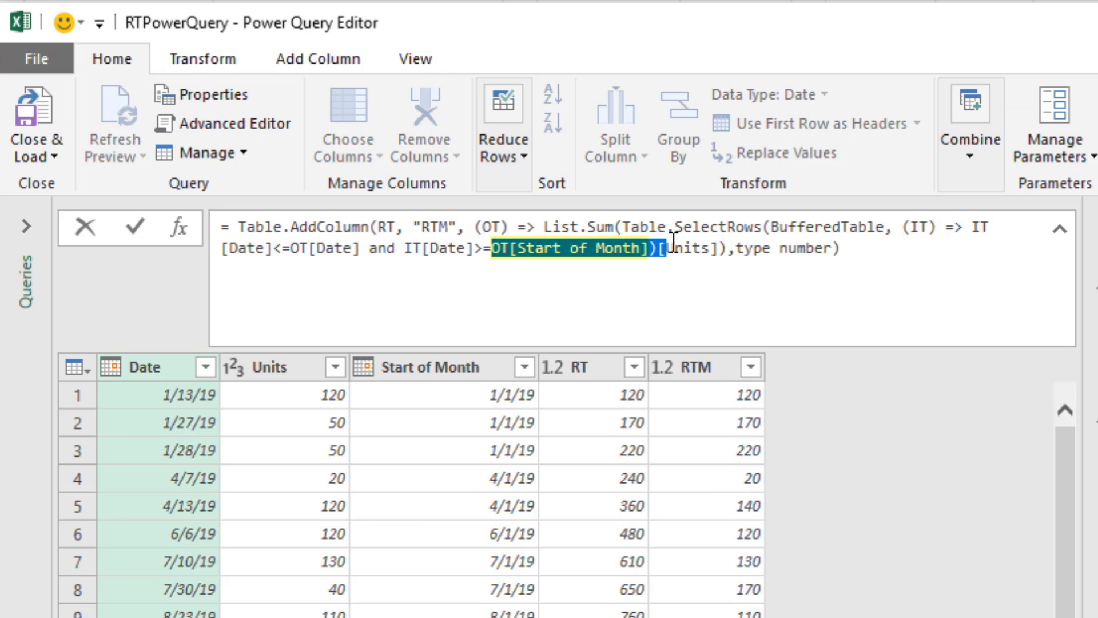
drag(673, 240, 648, 250)
key(ctrl+v)
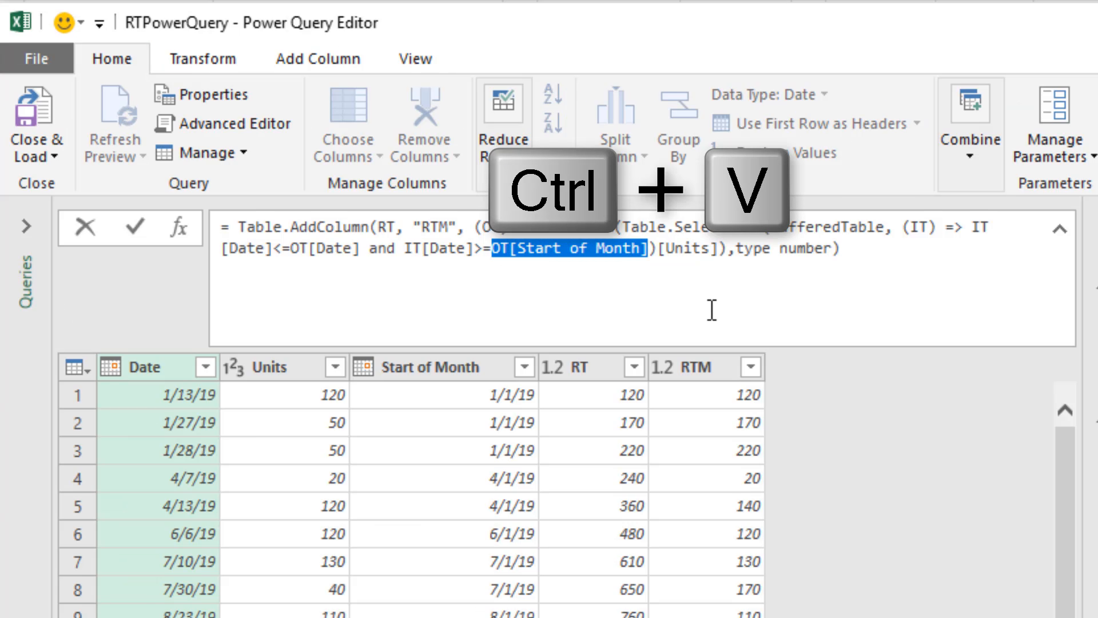
key(ctrl+v)
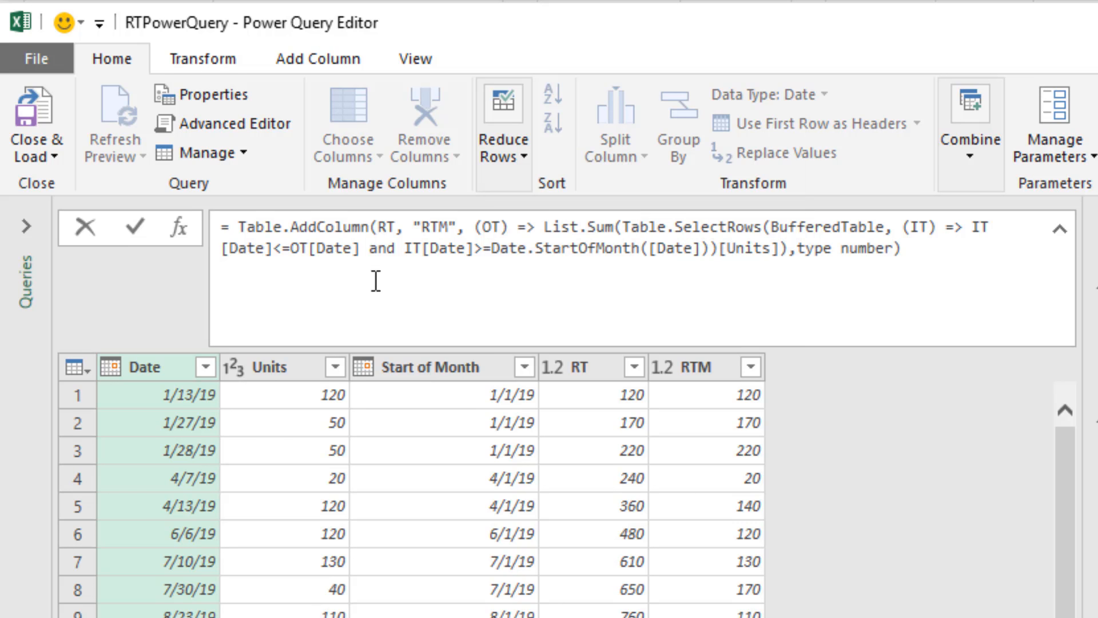
text(OT)
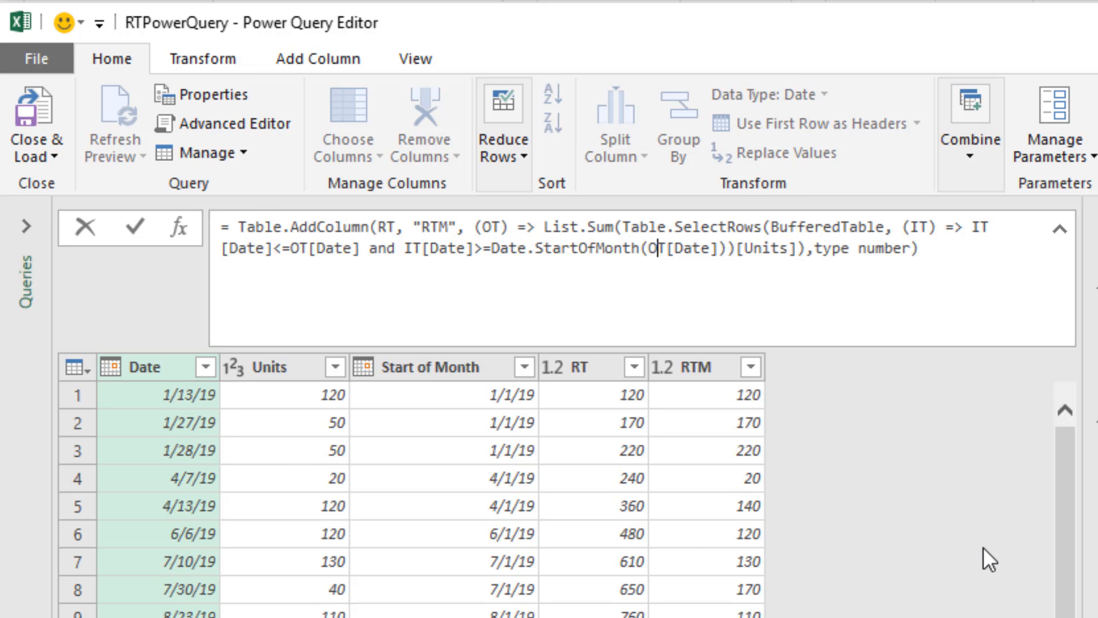
key(Return)
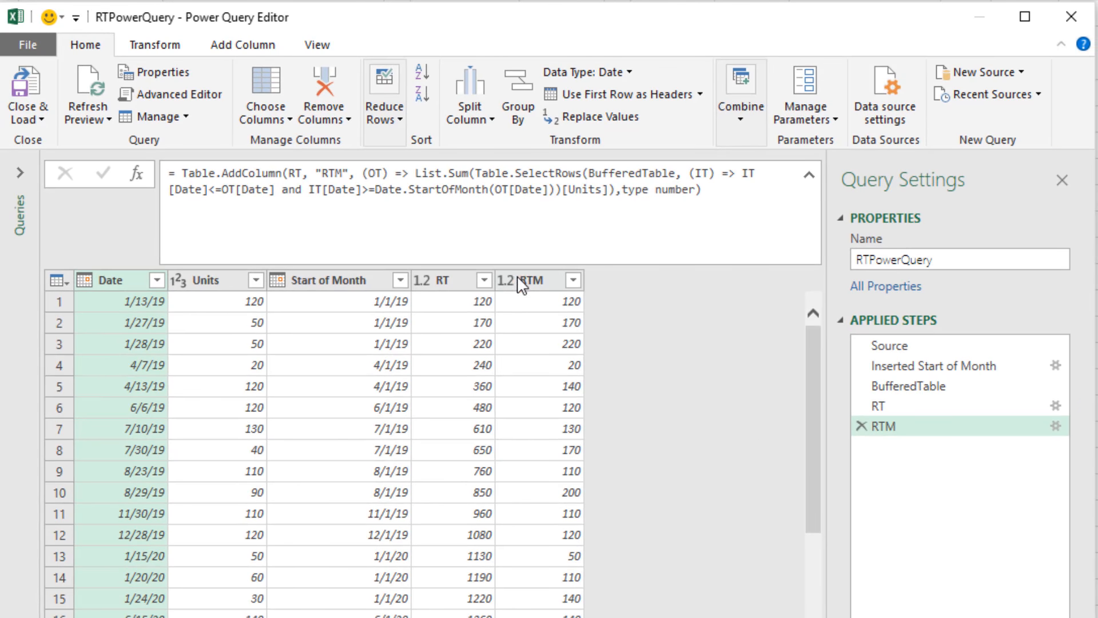
Delete the Inserted Start of Month applied step and return to the RTM step
click(892, 366)
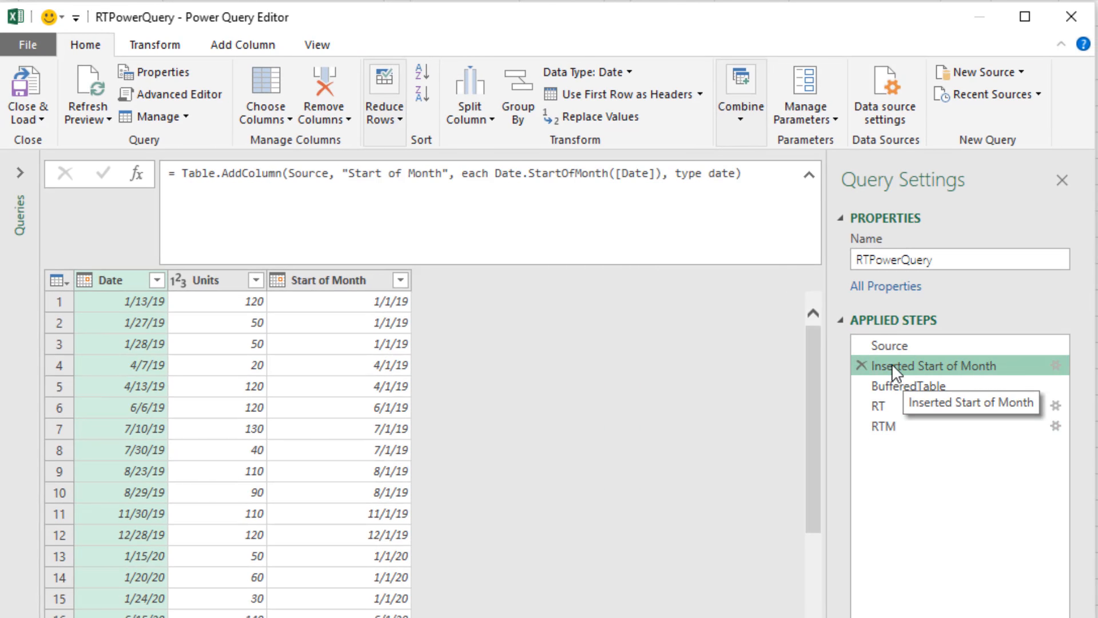
click(862, 366)
click(796, 332)
click(902, 401)
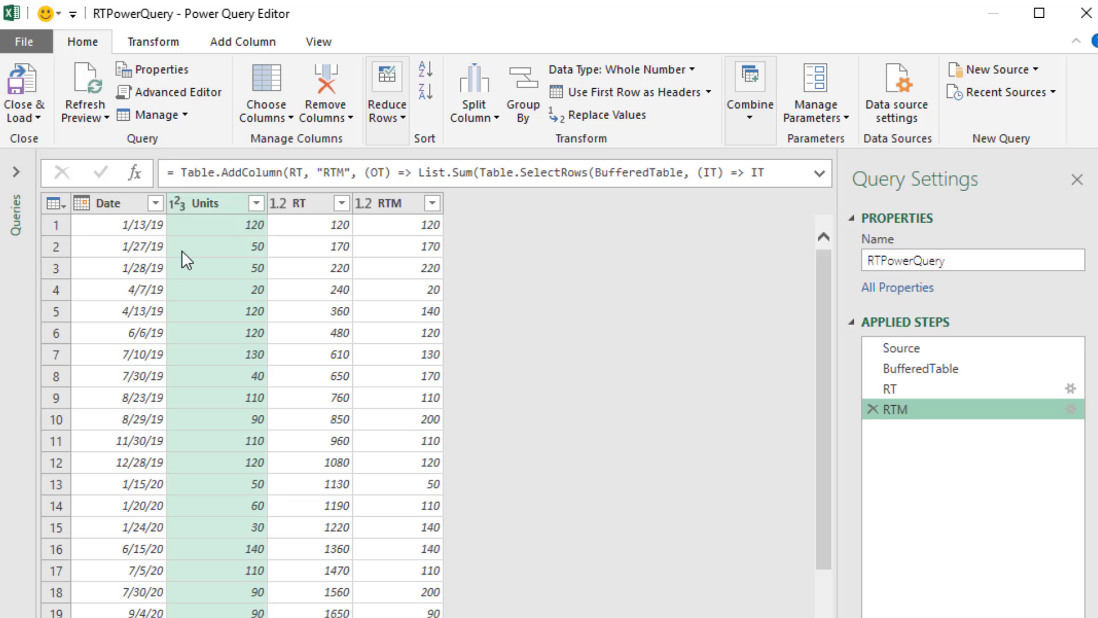
Sort the Date column ascending, and close and load the RTPowerQuery query to the worksheet
click(157, 197)
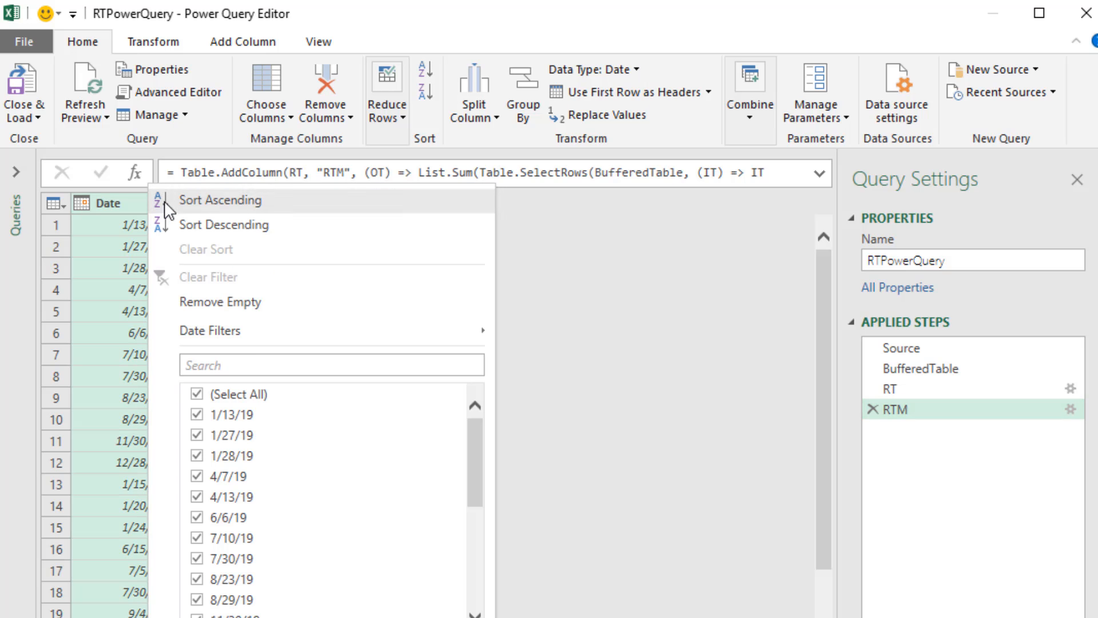
click(210, 201)
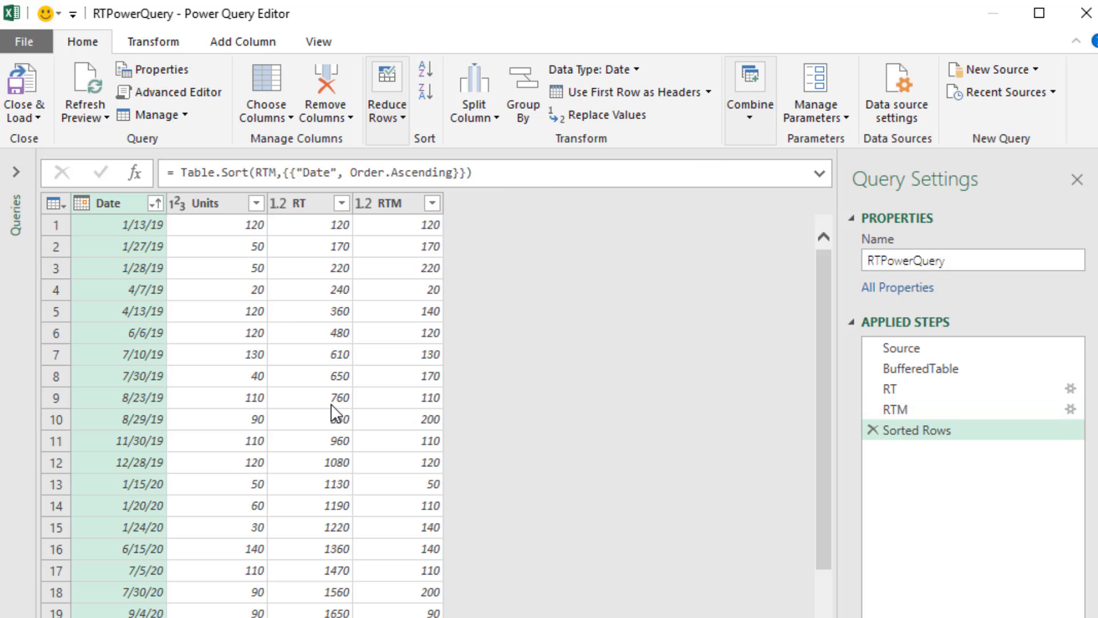
click(30, 91)
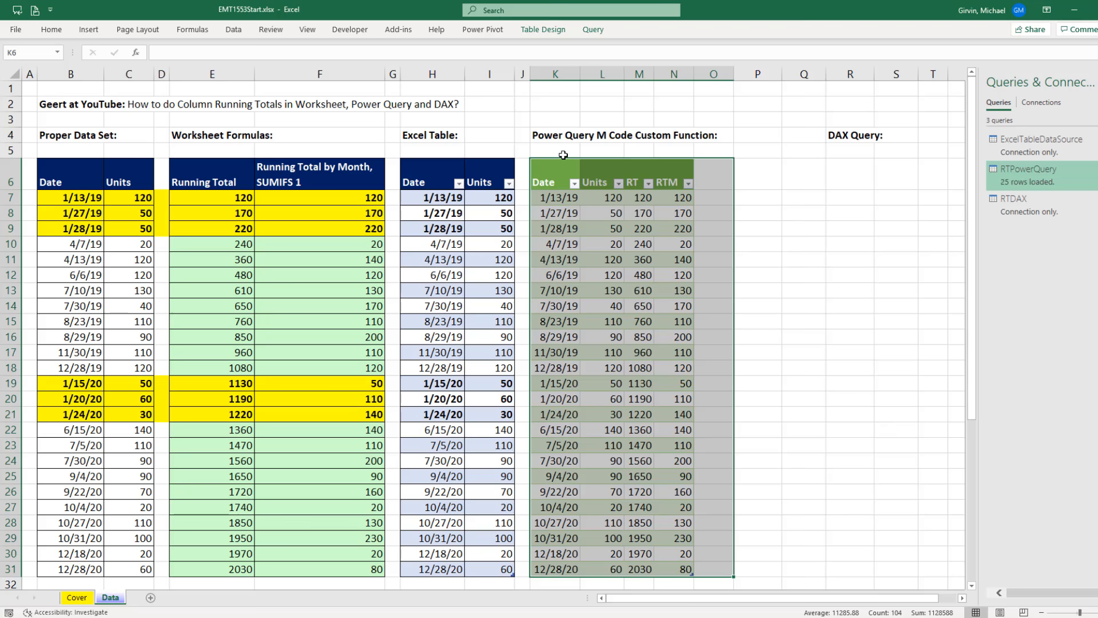
click(563, 153)
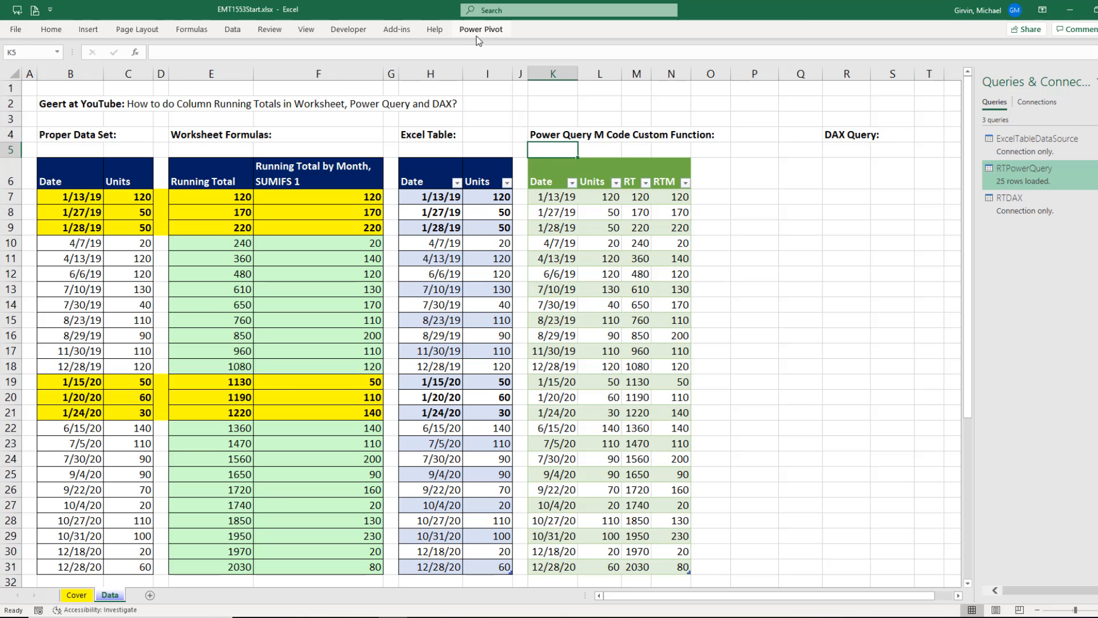
click(437, 175)
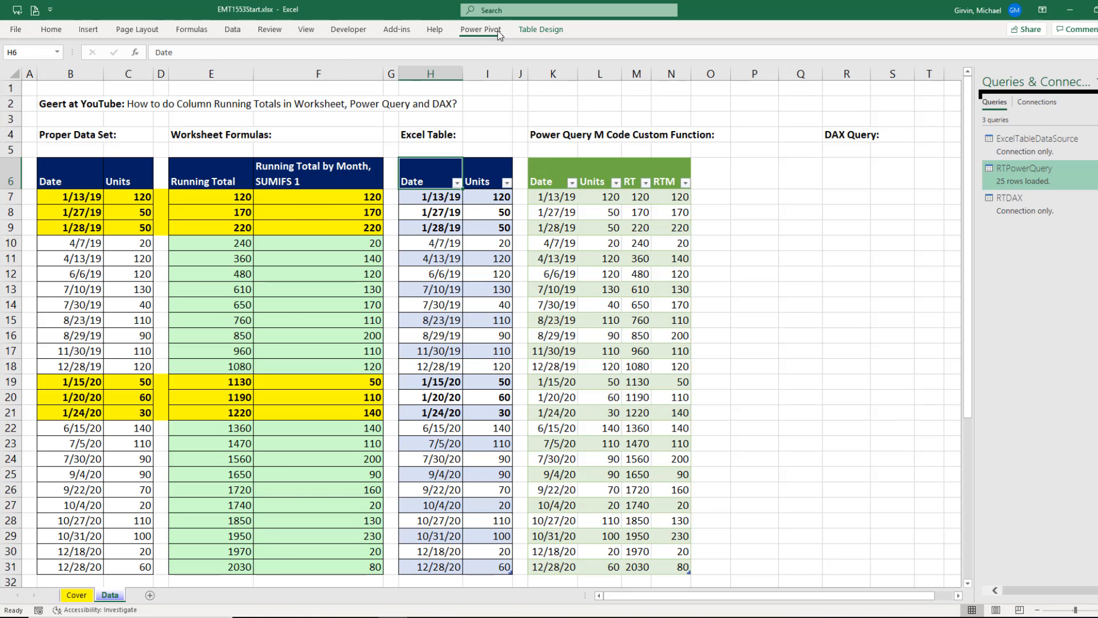
click(480, 30)
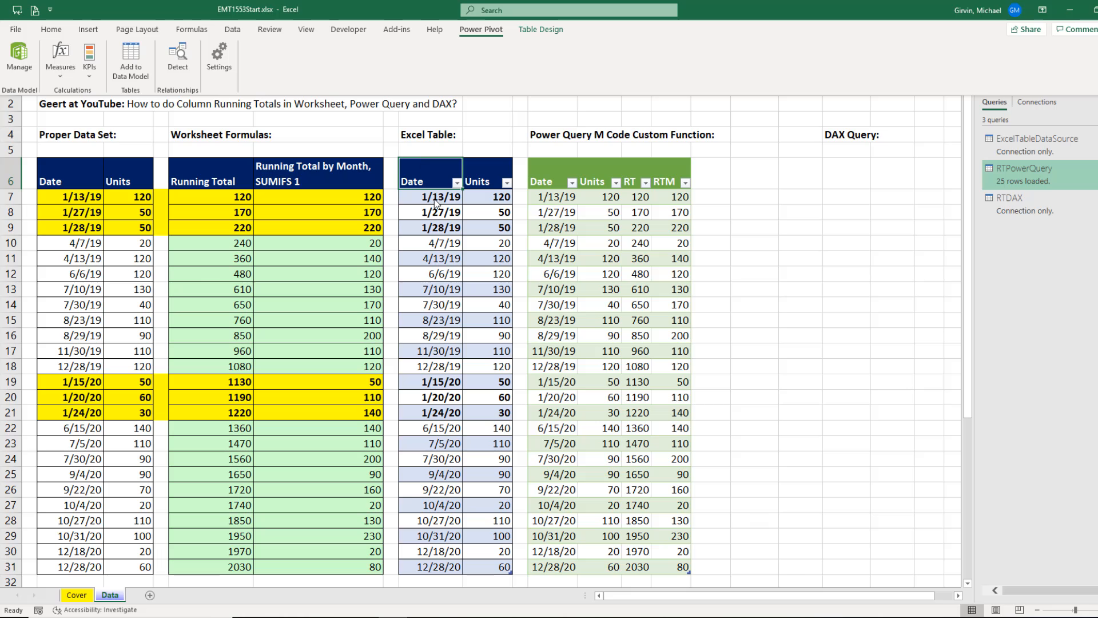
Change the load settings of the RTDAX query, keeping Only Create Connection and adding its data to the Data Model
click(1033, 207)
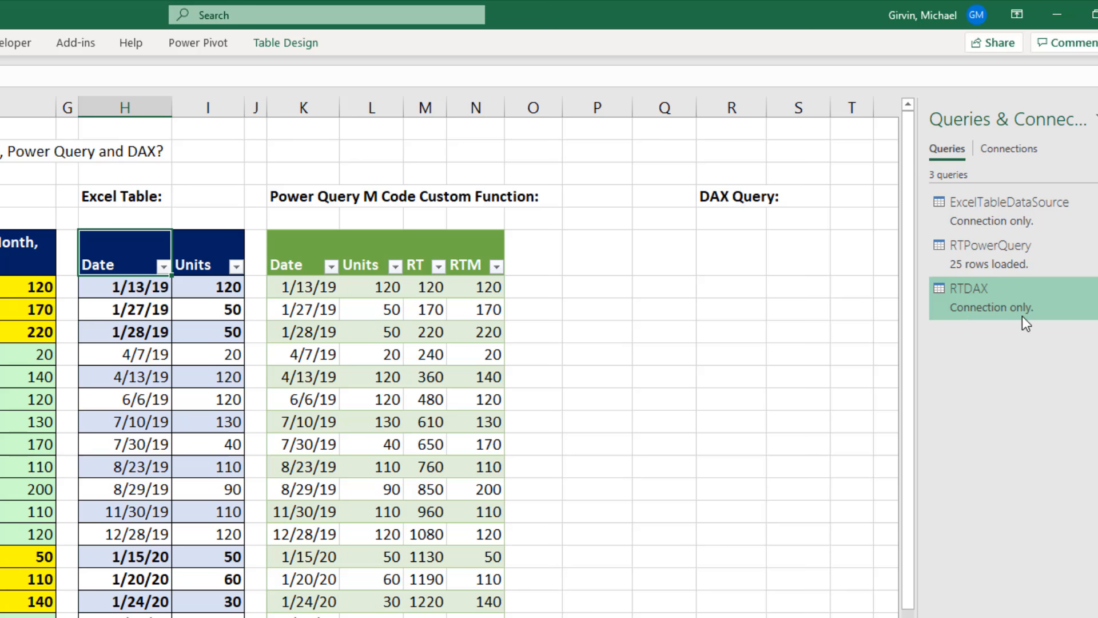
right_click(959, 303)
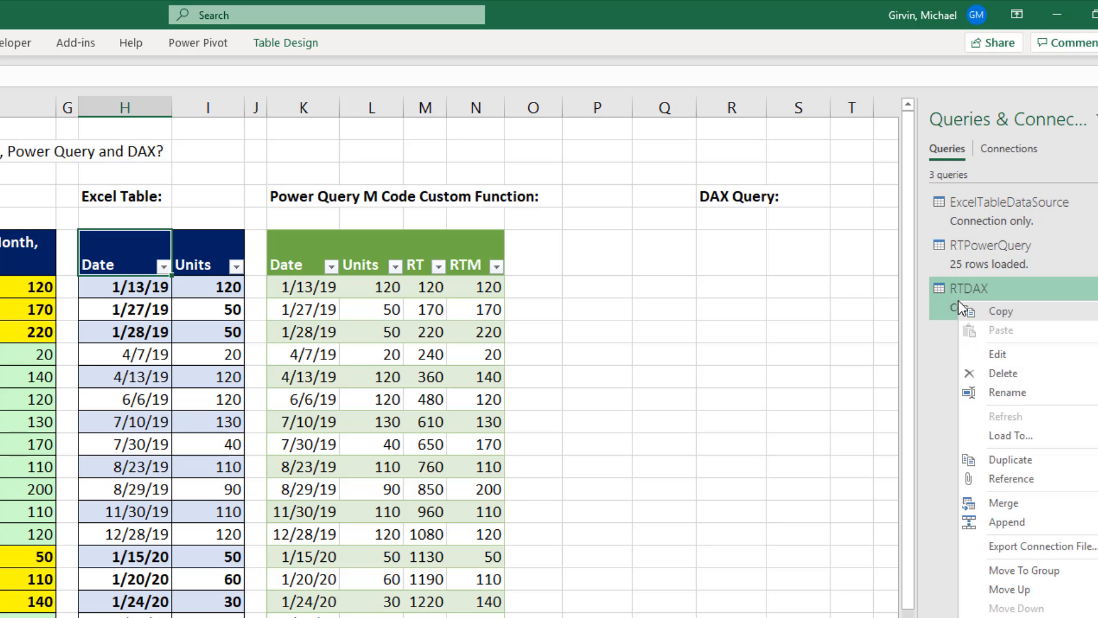
click(1010, 434)
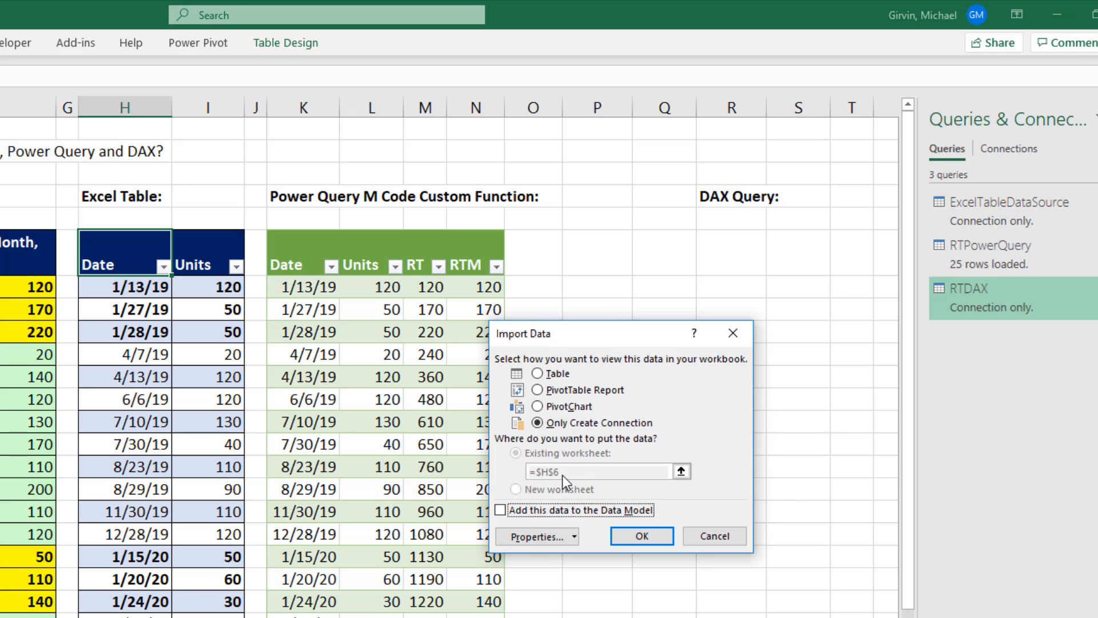
click(505, 513)
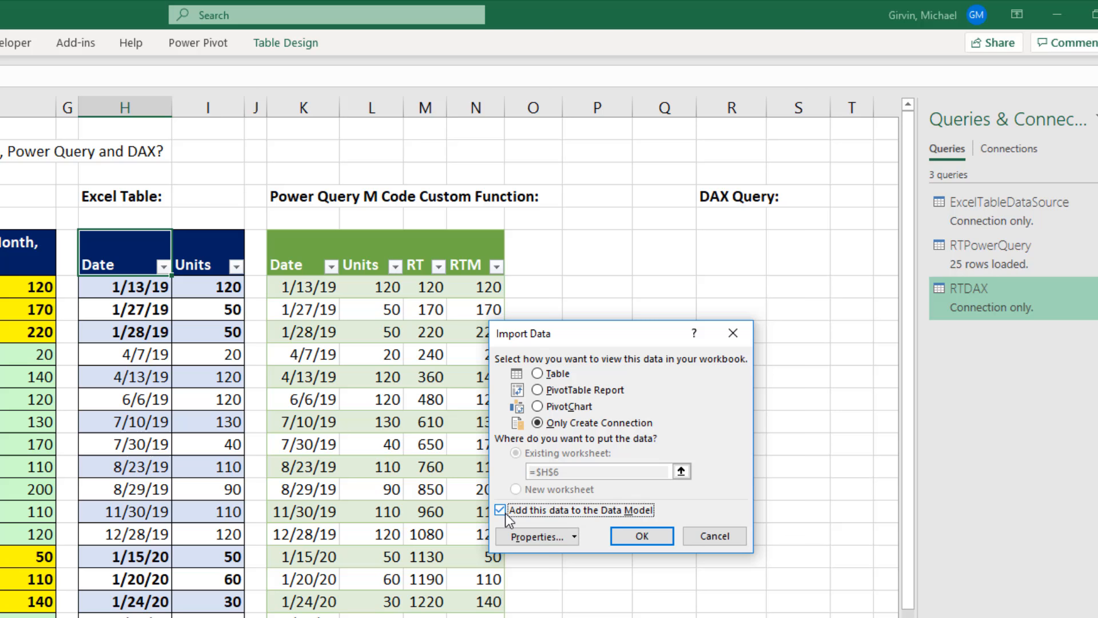
click(641, 535)
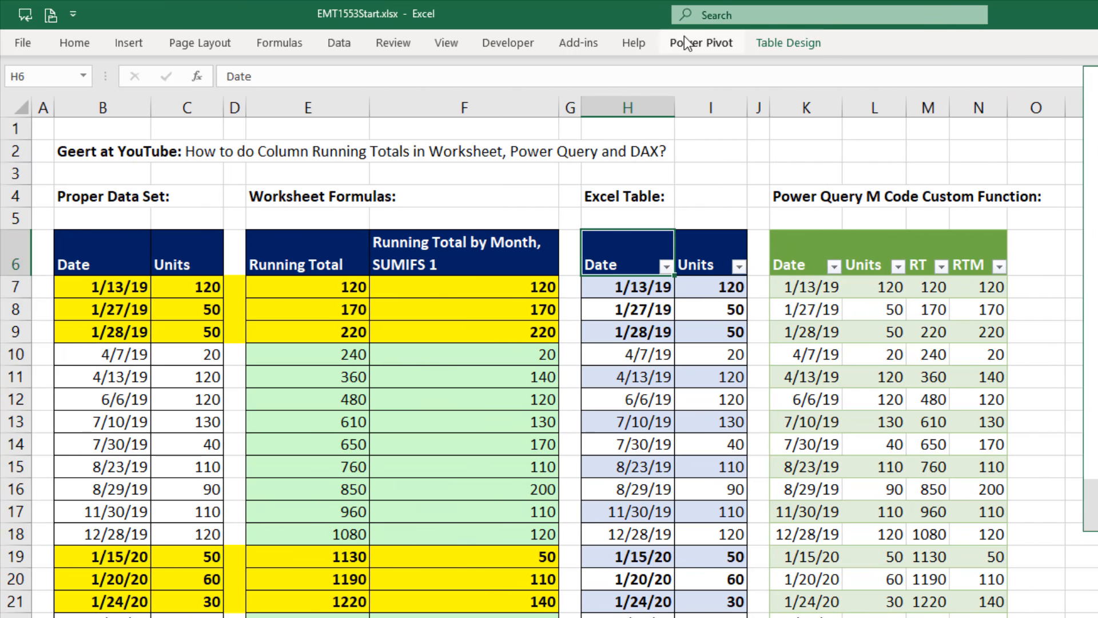
Open the Data Model in Power Pivot, widen the RTDAX table's Date column and set its format to 3/14/2001
click(197, 43)
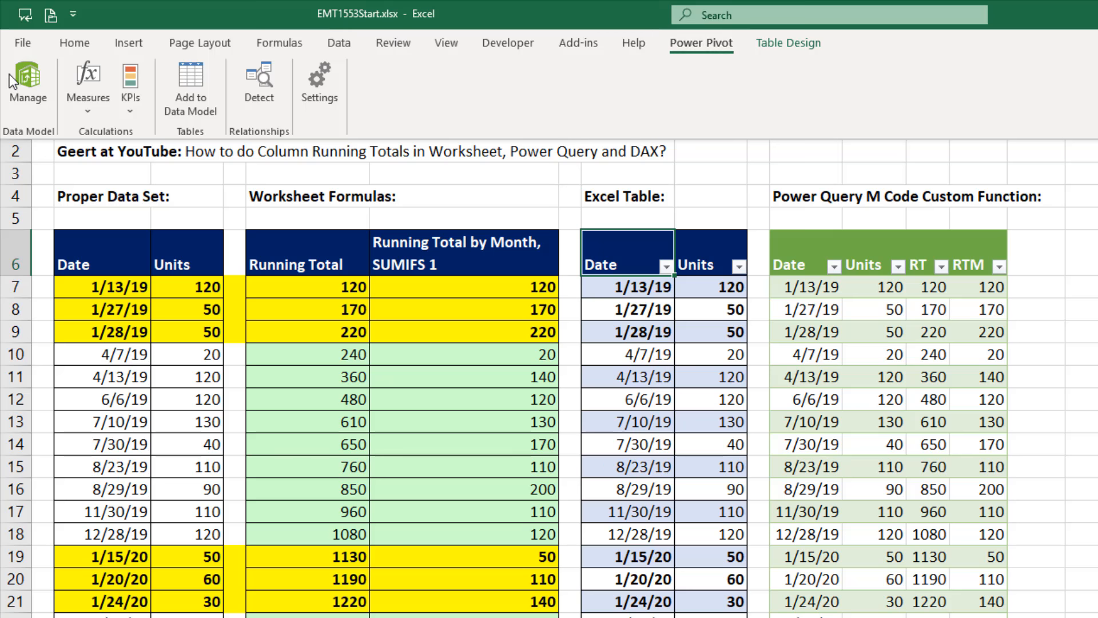
click(27, 82)
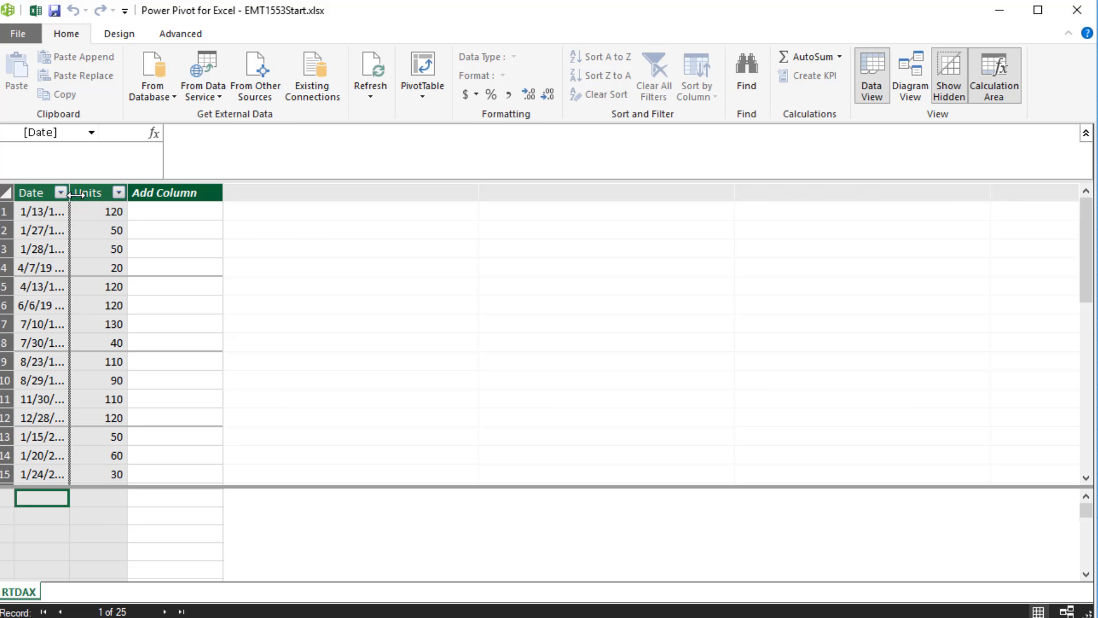
double_click(186, 272)
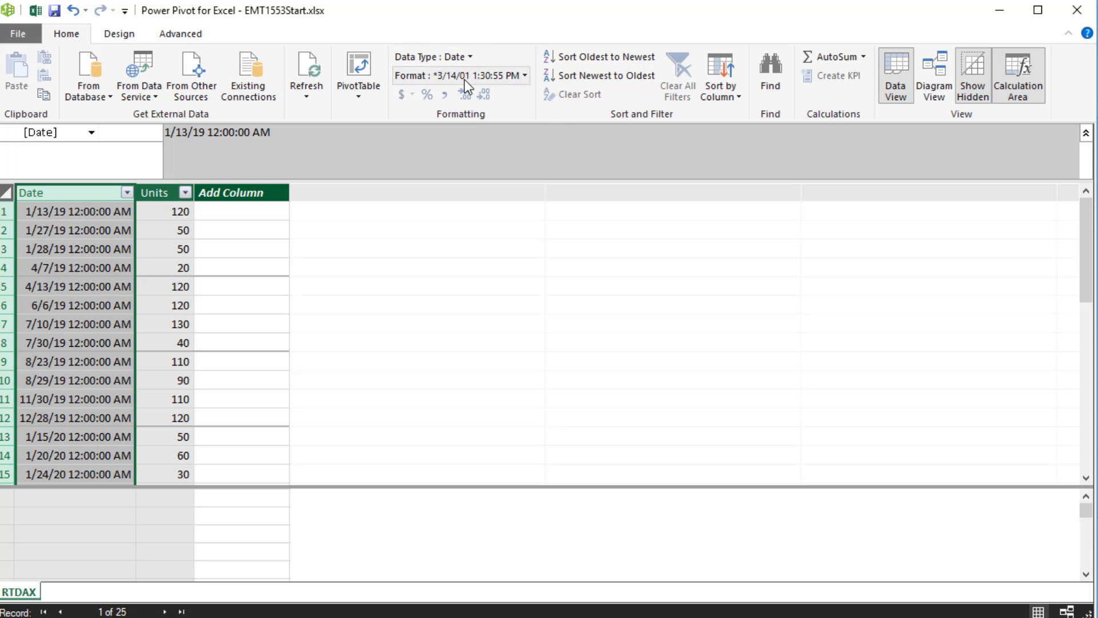
click(525, 77)
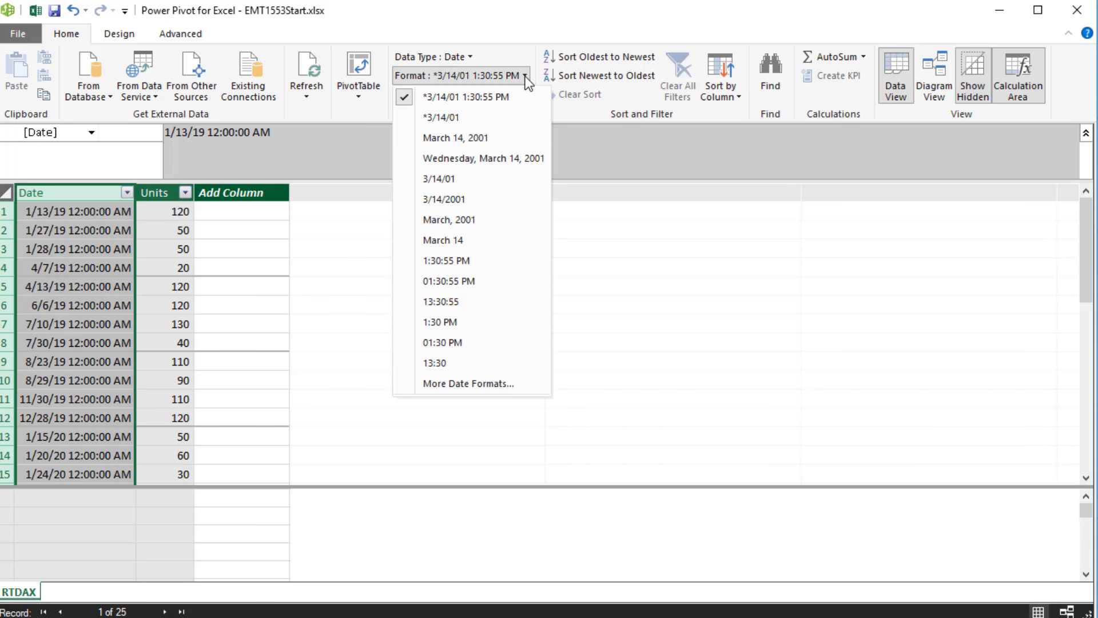
click(465, 198)
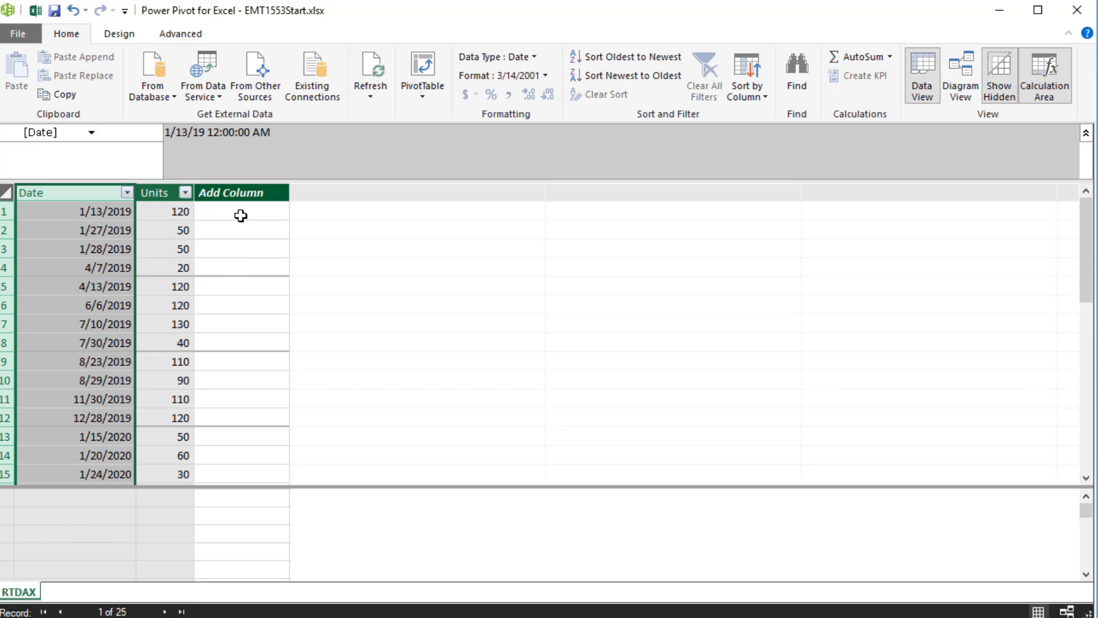
Add a calculated column named RT to the RTDAX table
double_click(243, 192)
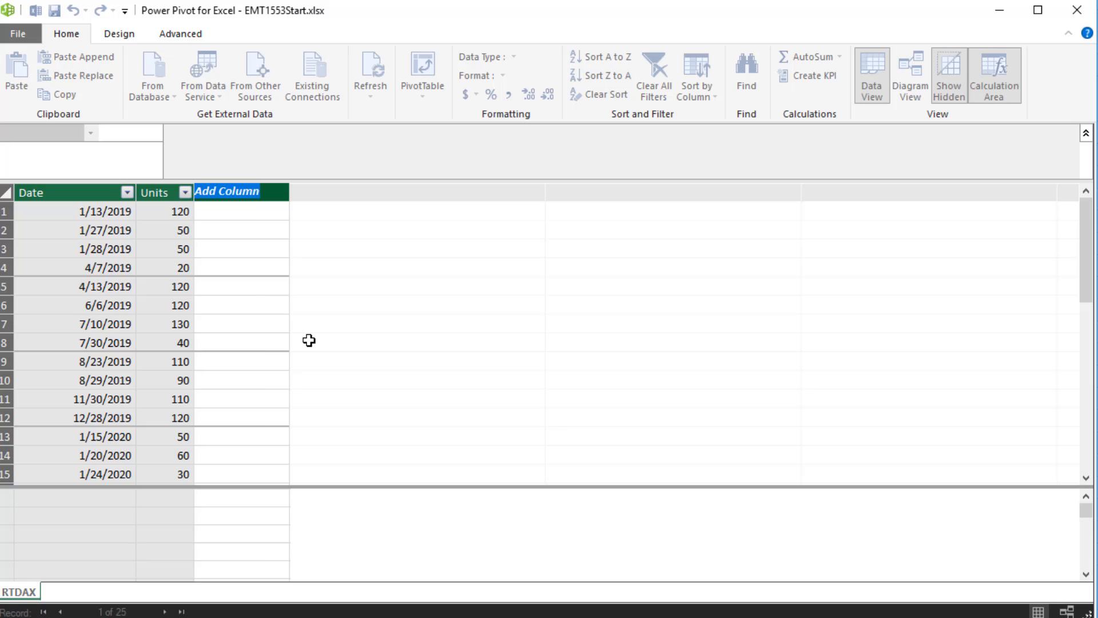
text(RT)
key(Return)
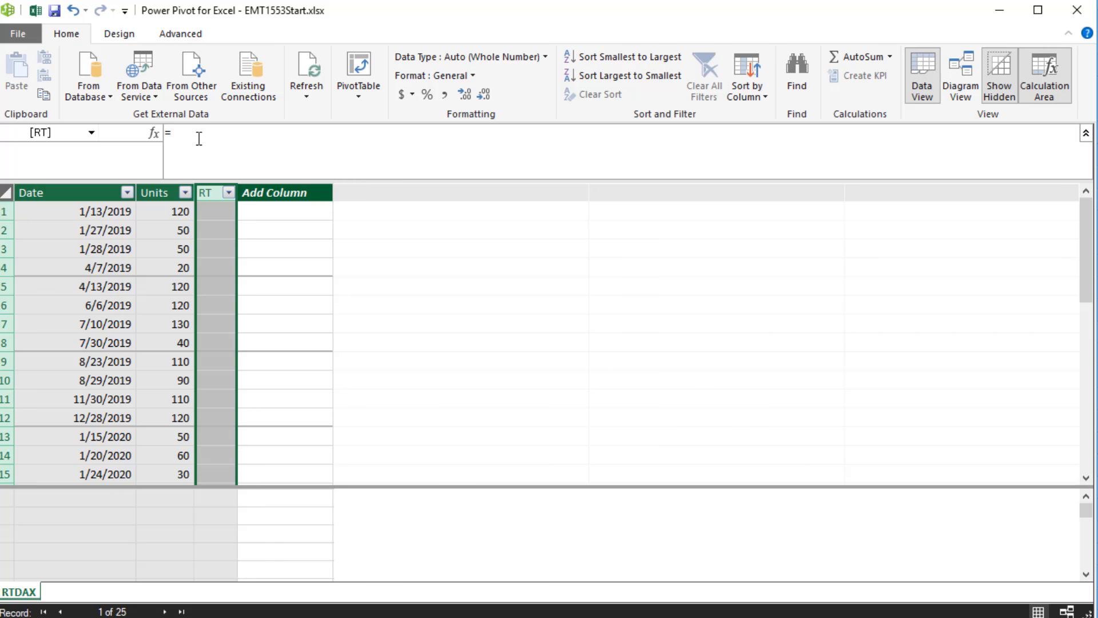
Enter the formula =SUM(RTDAX[Units]) for the RT calculated column
click(198, 135)
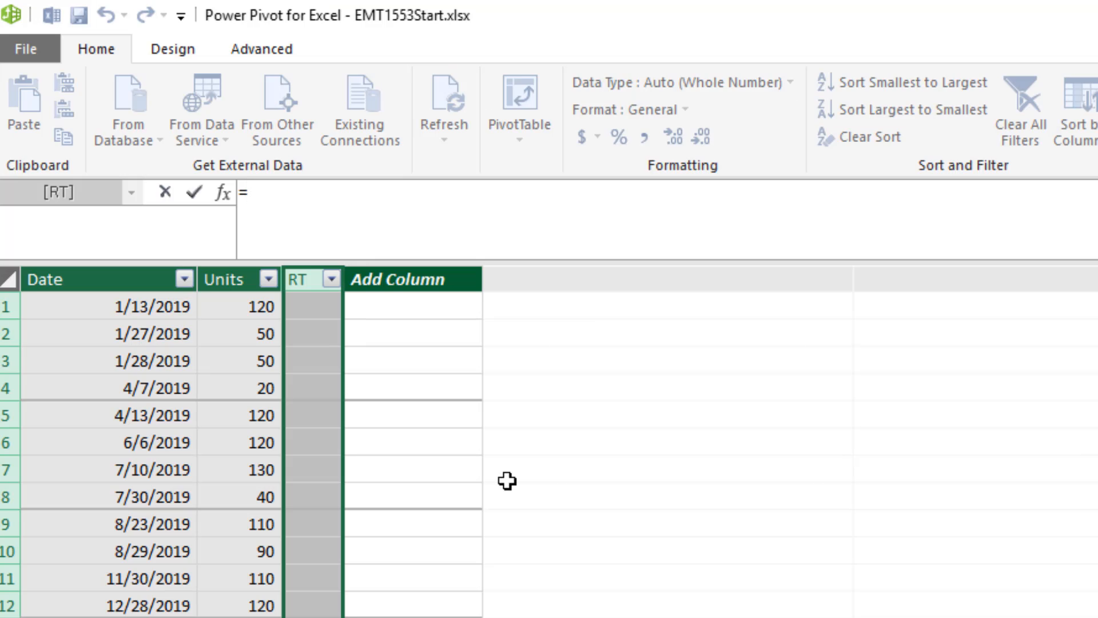
text(sum)
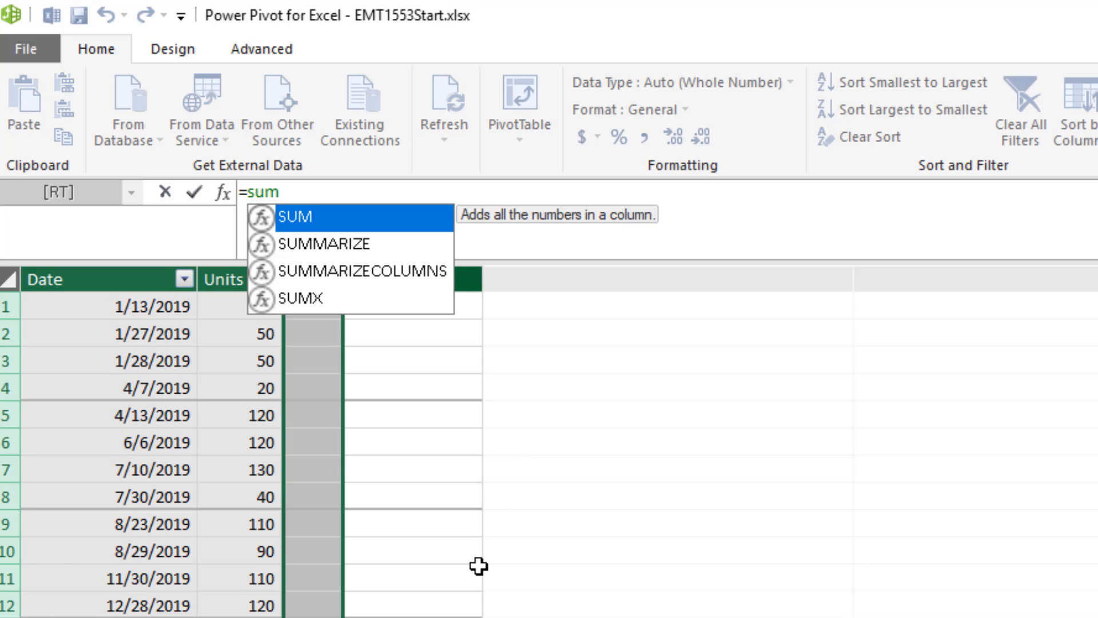
key(Tab)
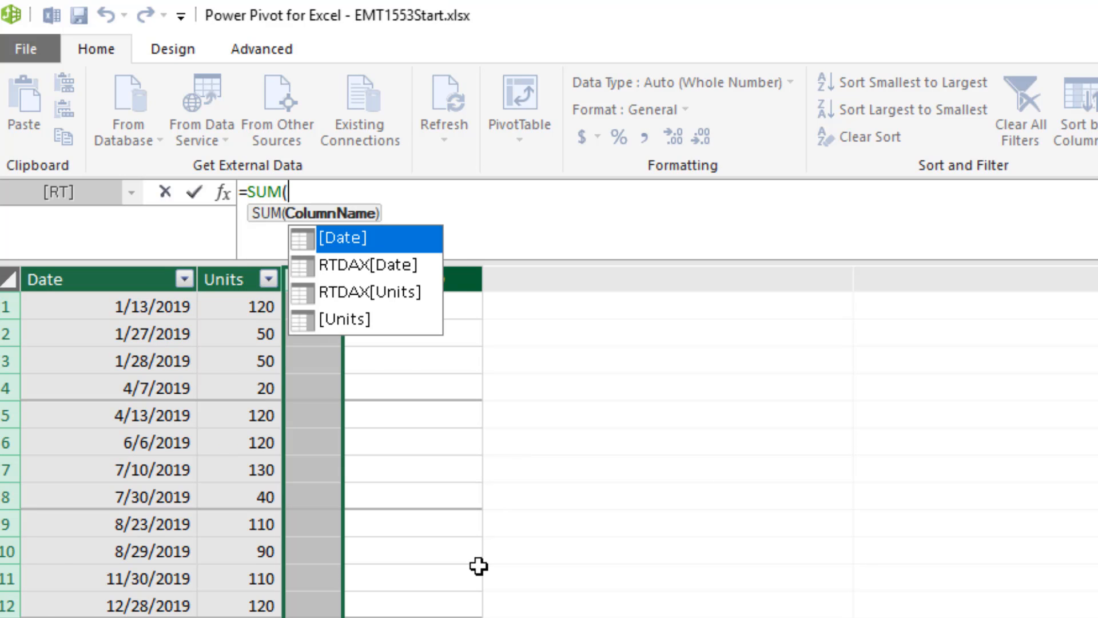
click(243, 267)
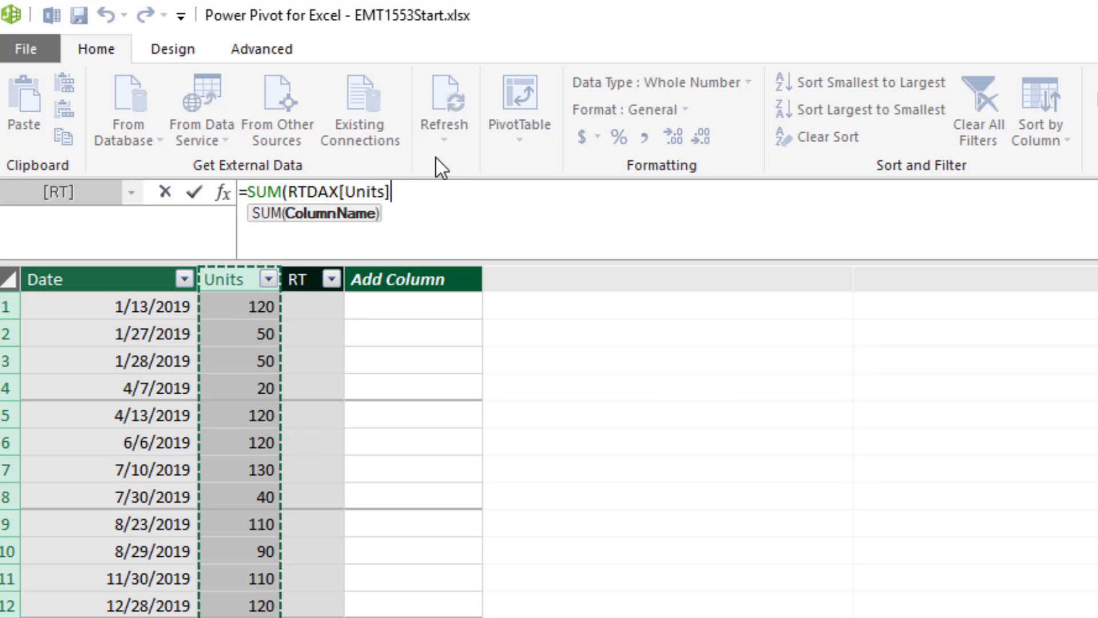
text())
key(Return)
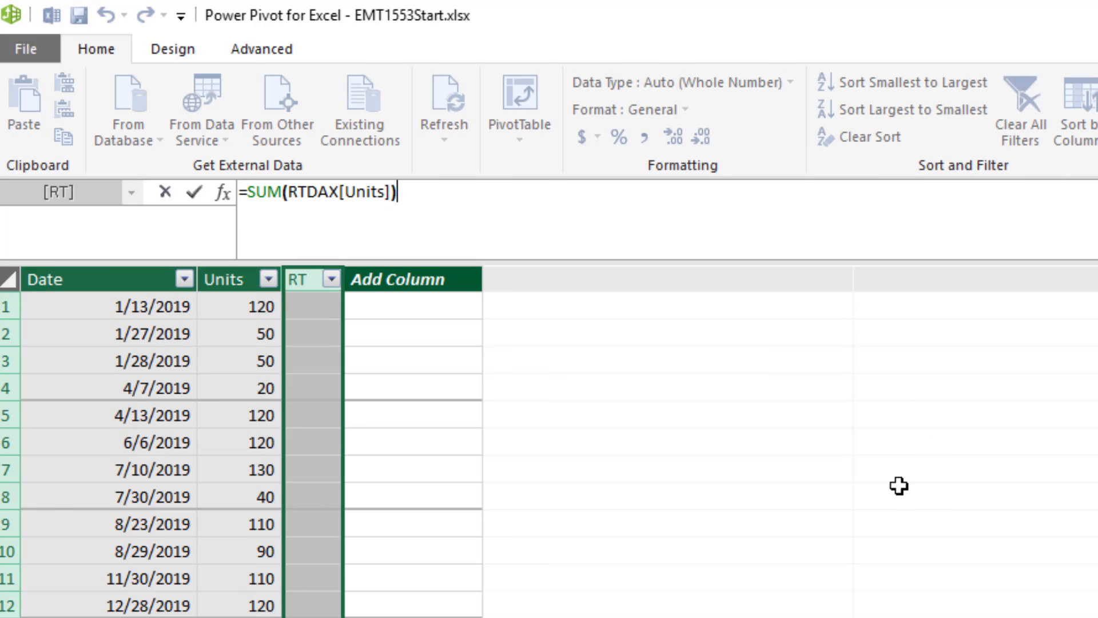
key(Return)
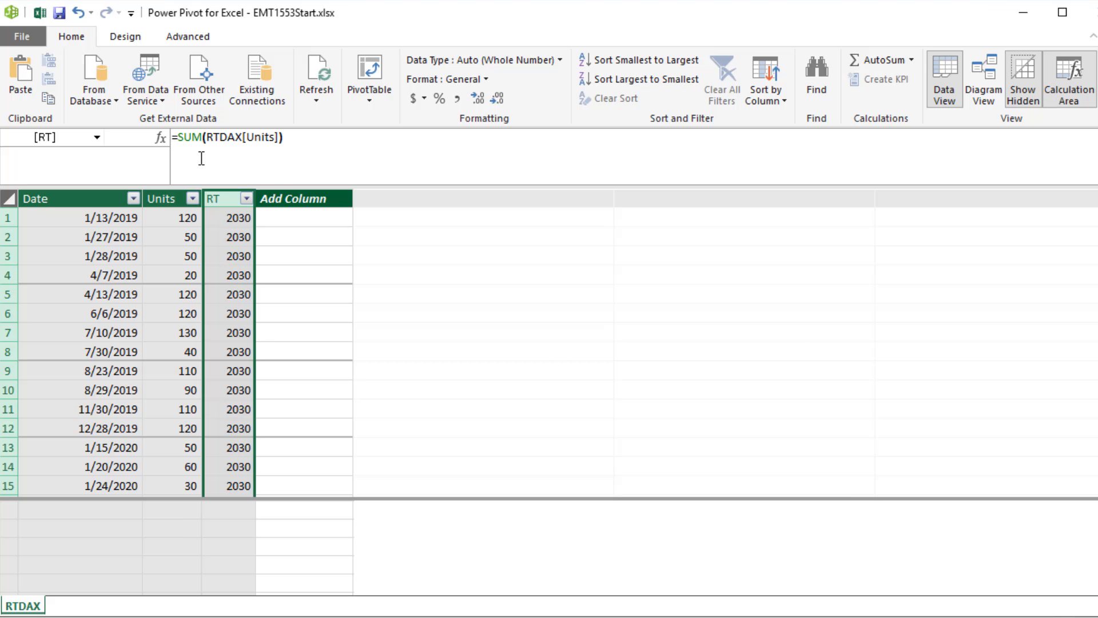
Wrap the RT column's SUM(RTDAX[Units]) formula in CALCULATE and start its filter argument
click(182, 142)
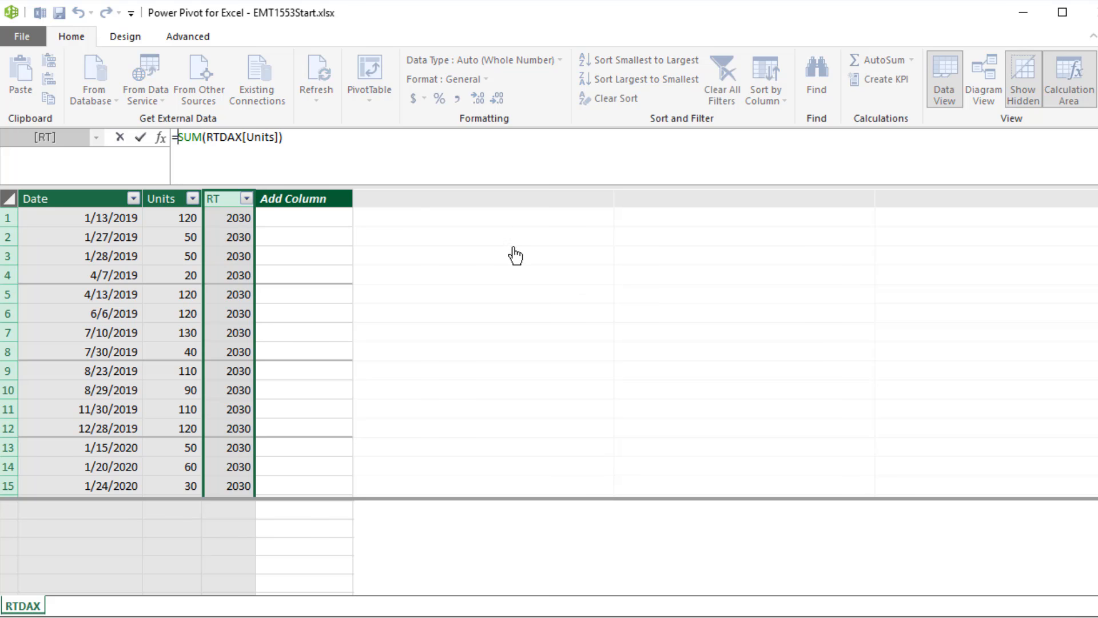
text(c)
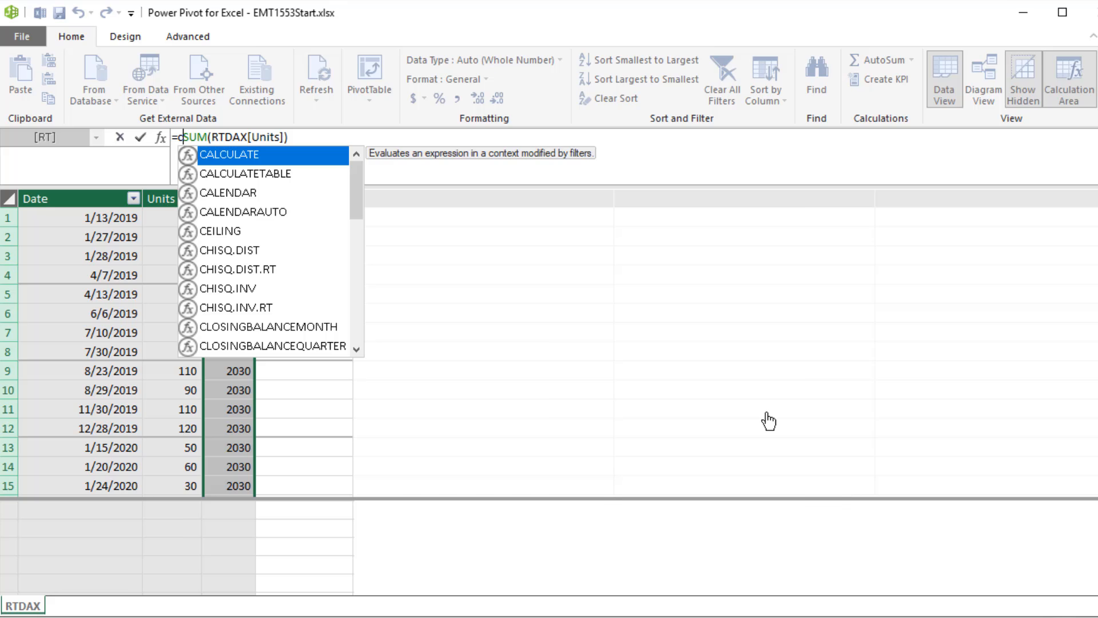
key(Tab)
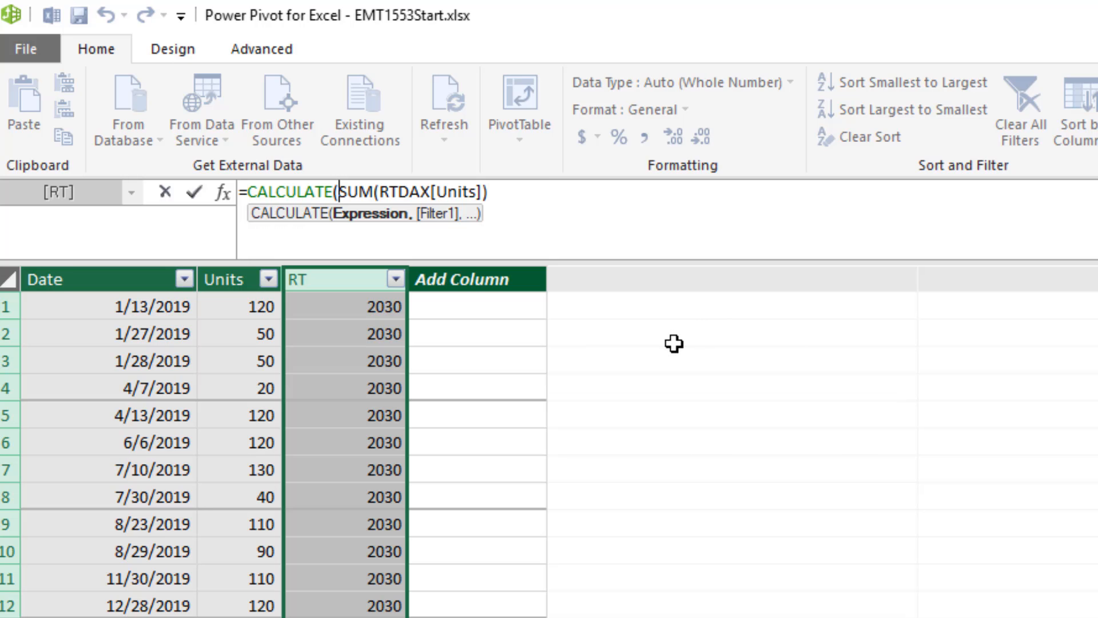
click(533, 196)
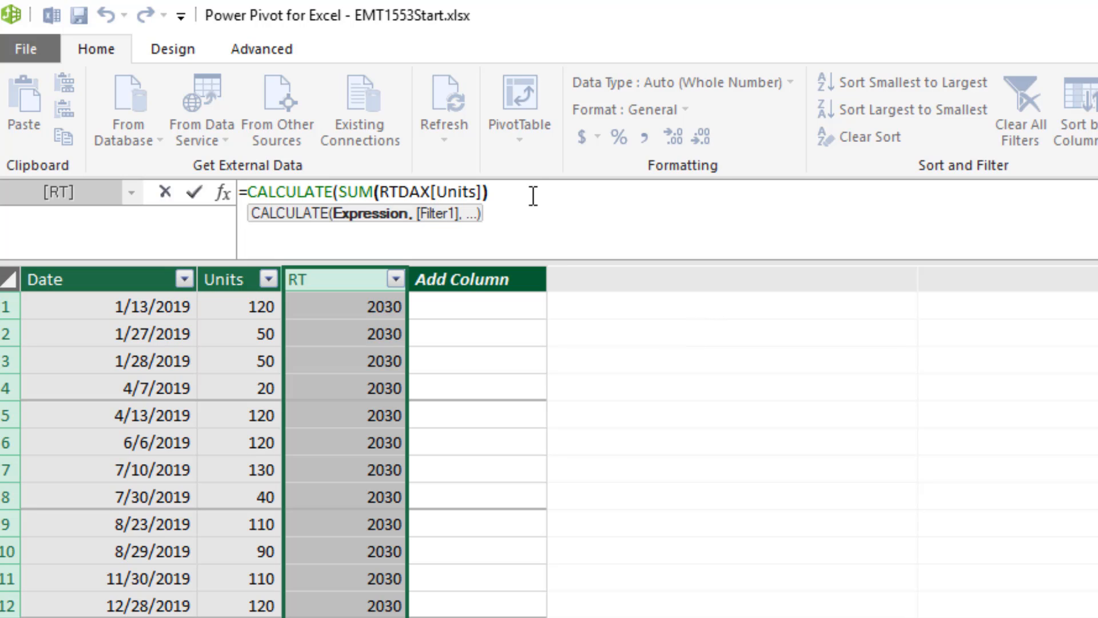
text(,)
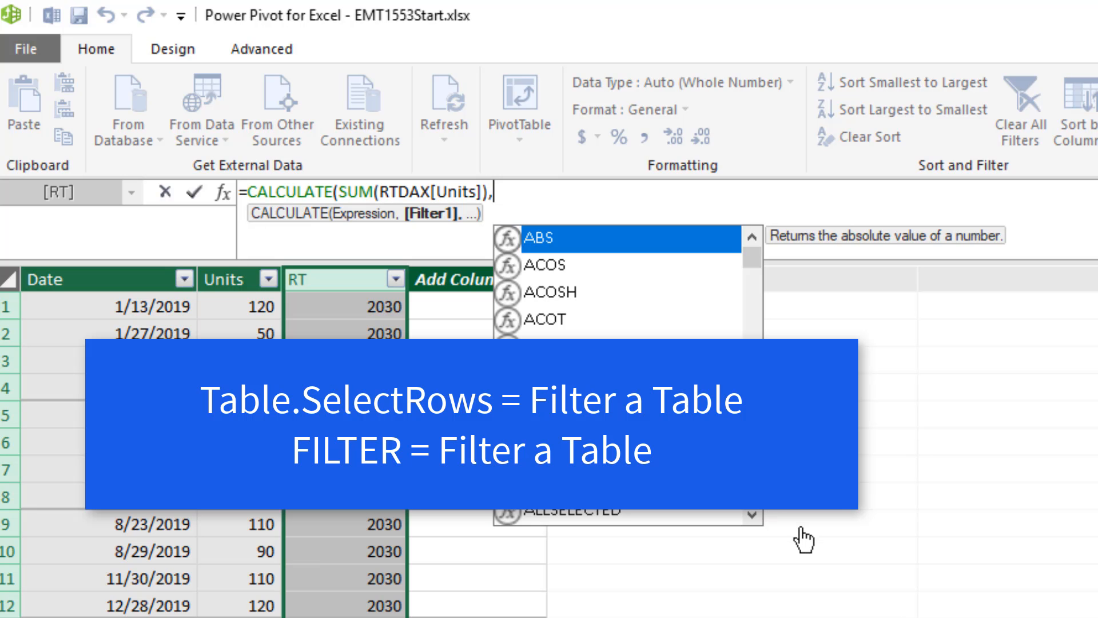
Use FILTER on the RTDAX table as the filter argument of CALCULATE
text(fil)
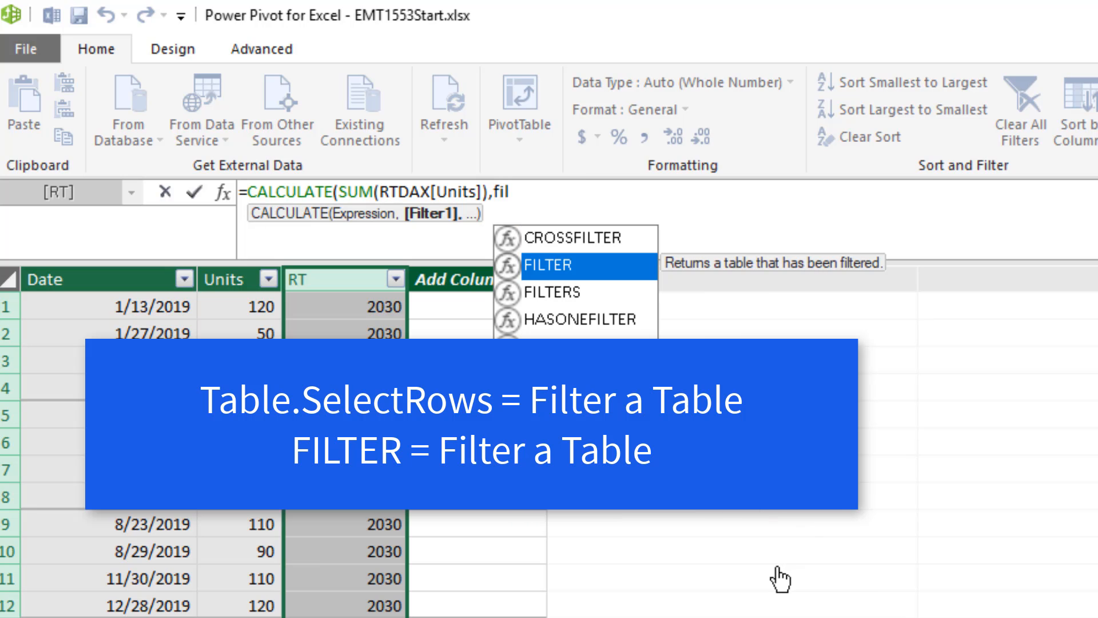
key(Tab)
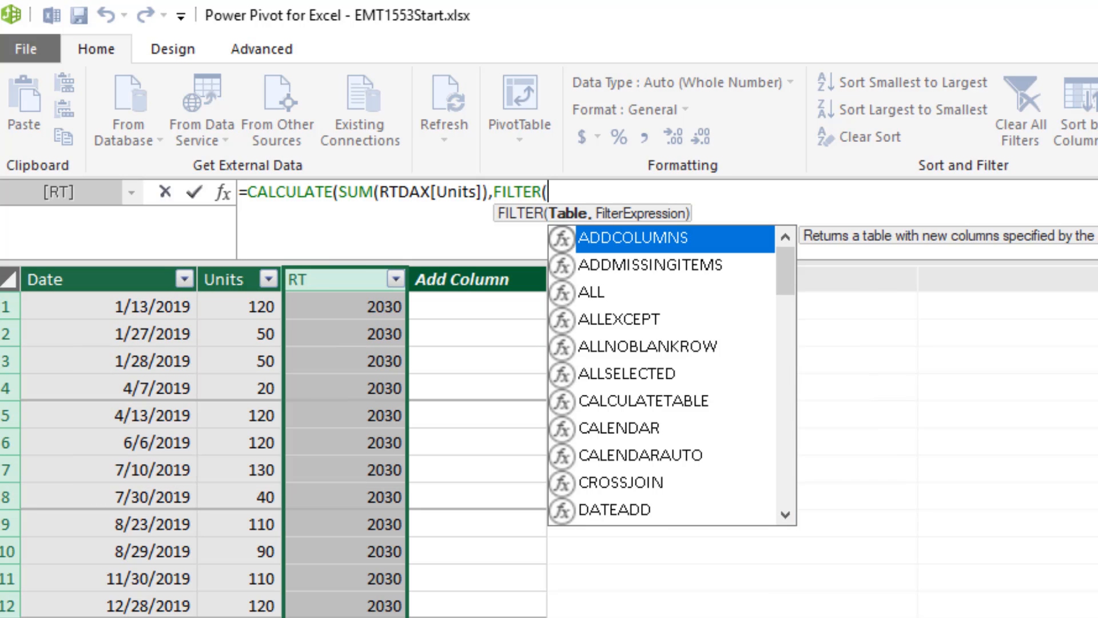
text(rt)
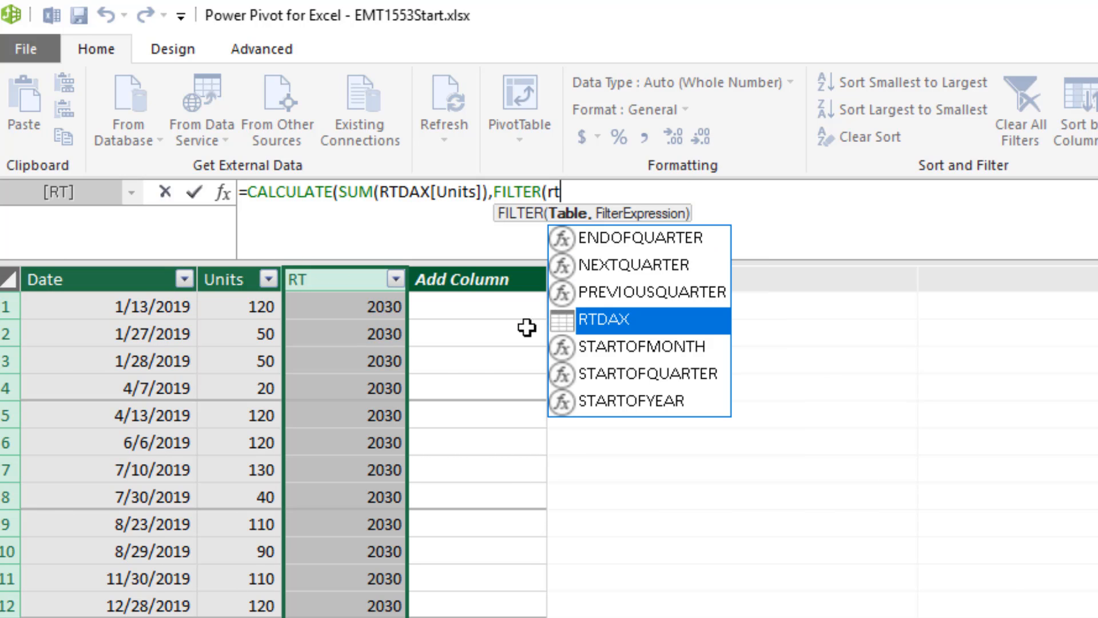
key(Tab)
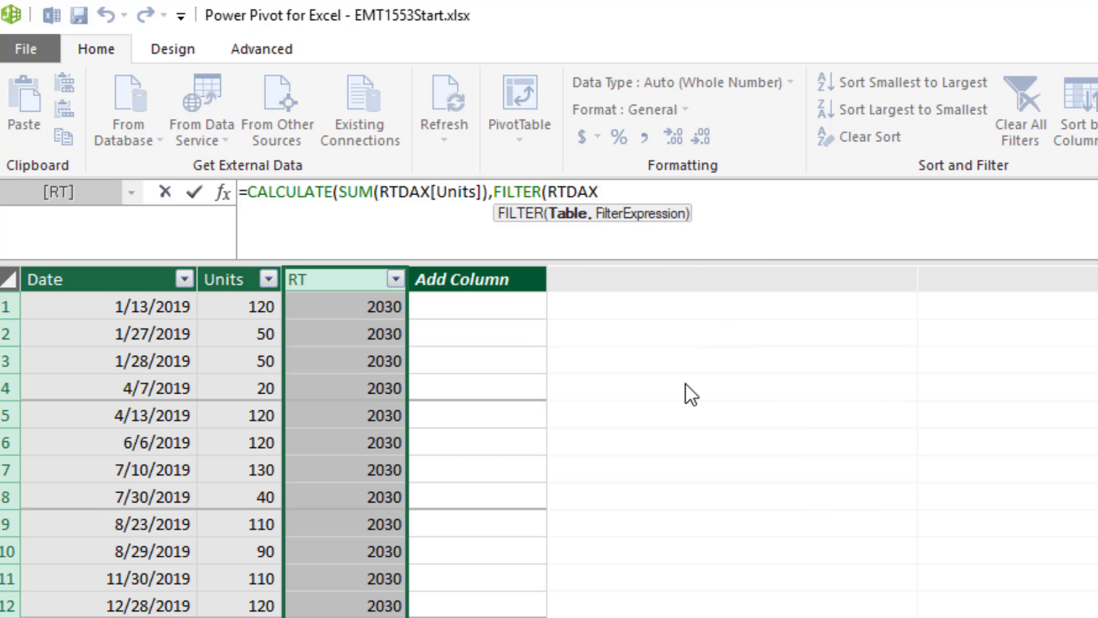
text(,)
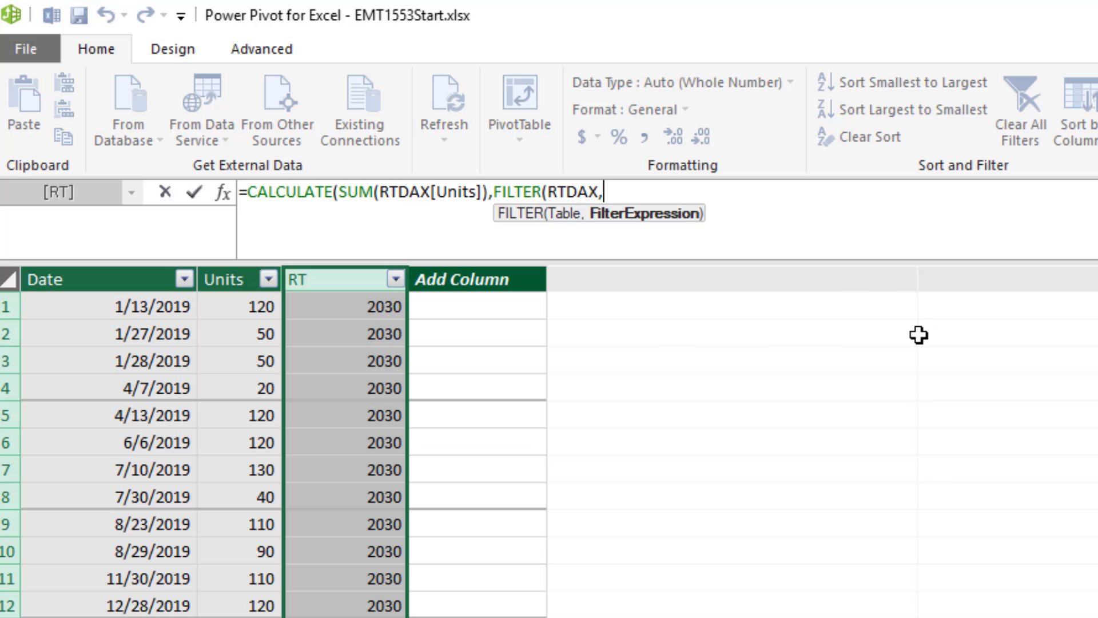
Complete the RT formula with the filter condition RTDAX[Date]<=EARLIER(RTDAX[Date]) and commit it
text(rt)
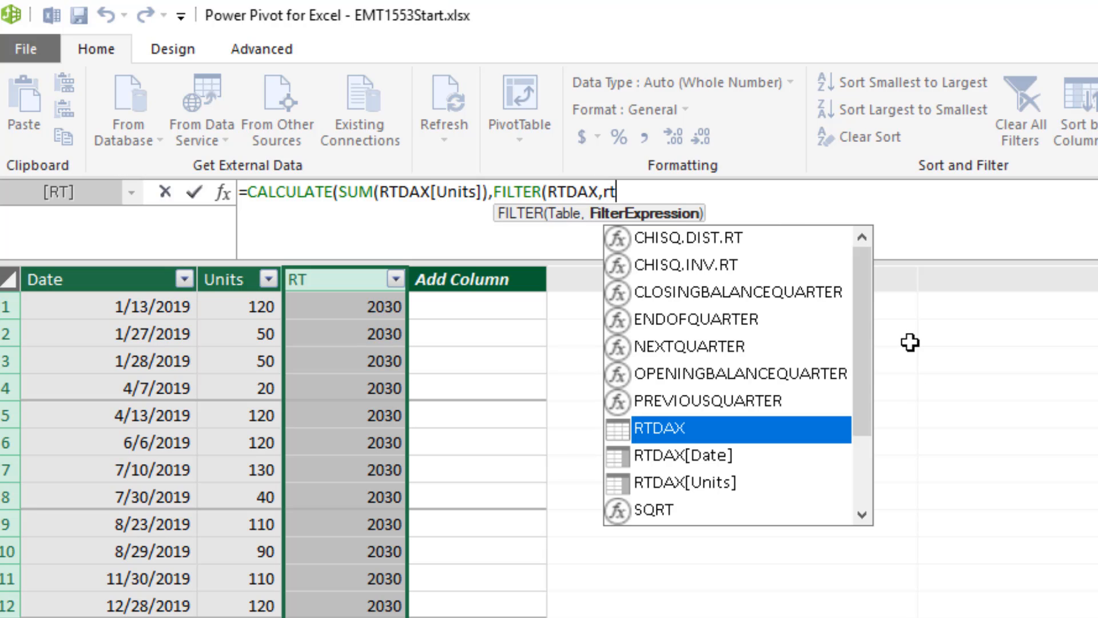
key(Down)
key(Tab)
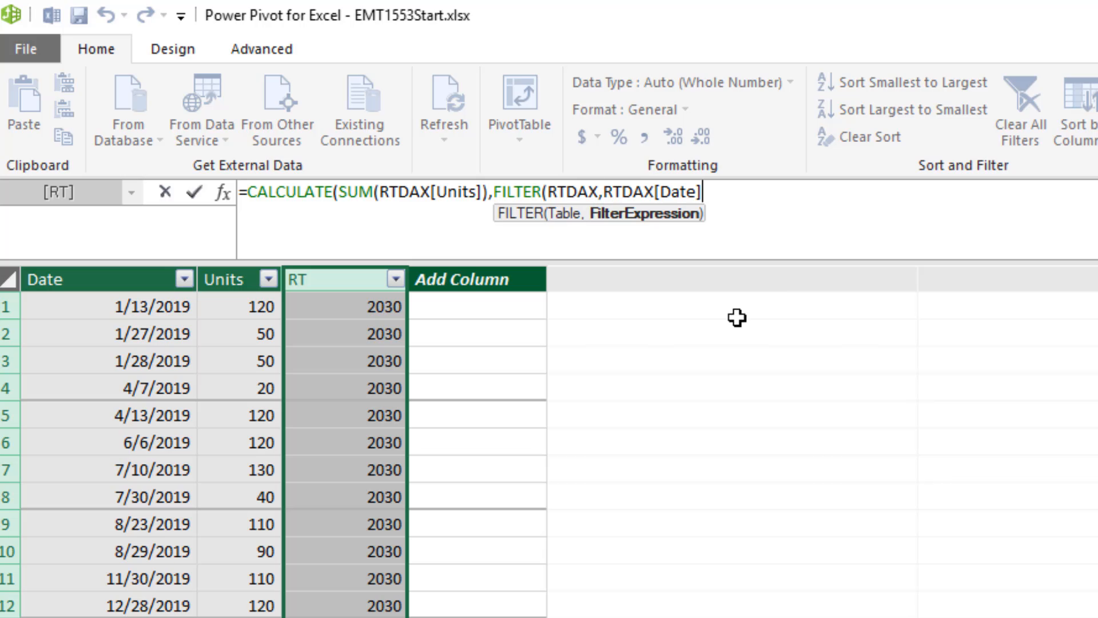
text(<=)
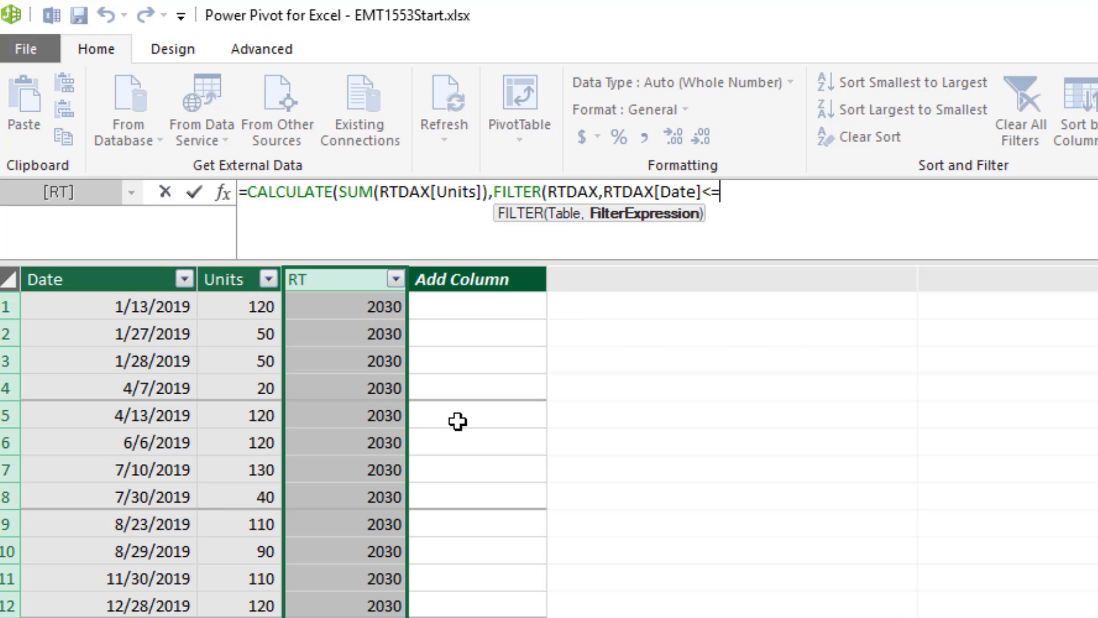
click(136, 270)
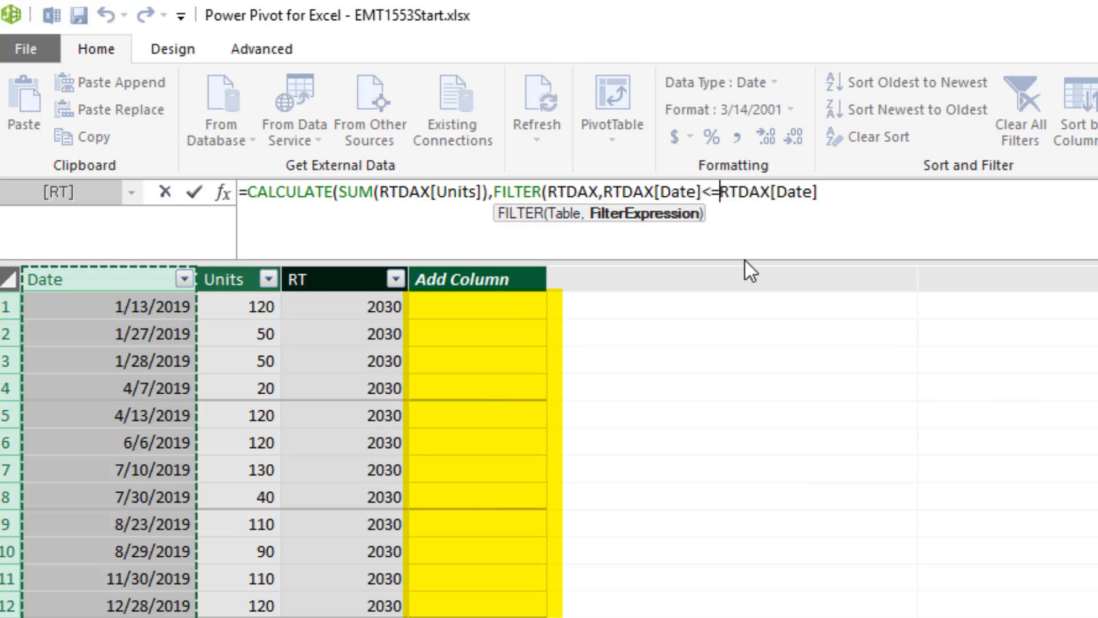
text(ea)
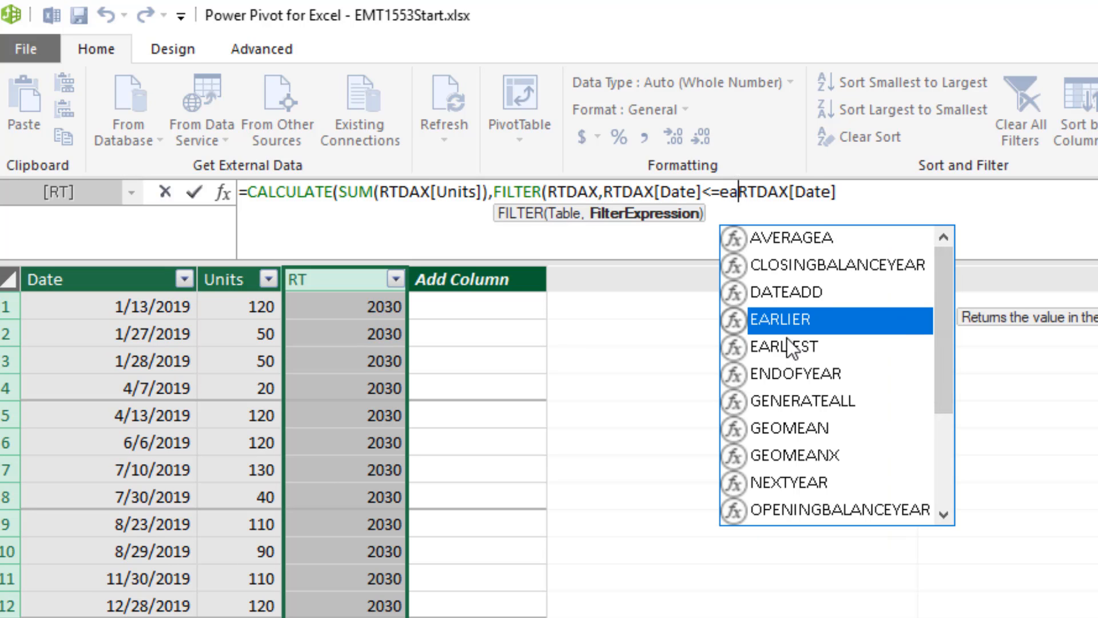
double_click(753, 320)
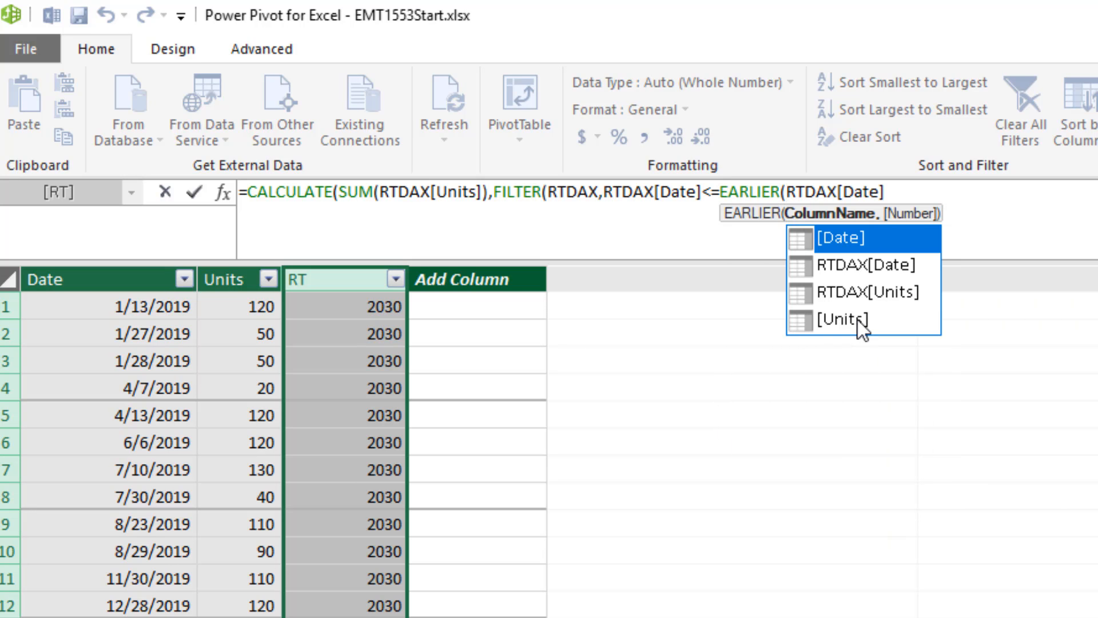
text(])
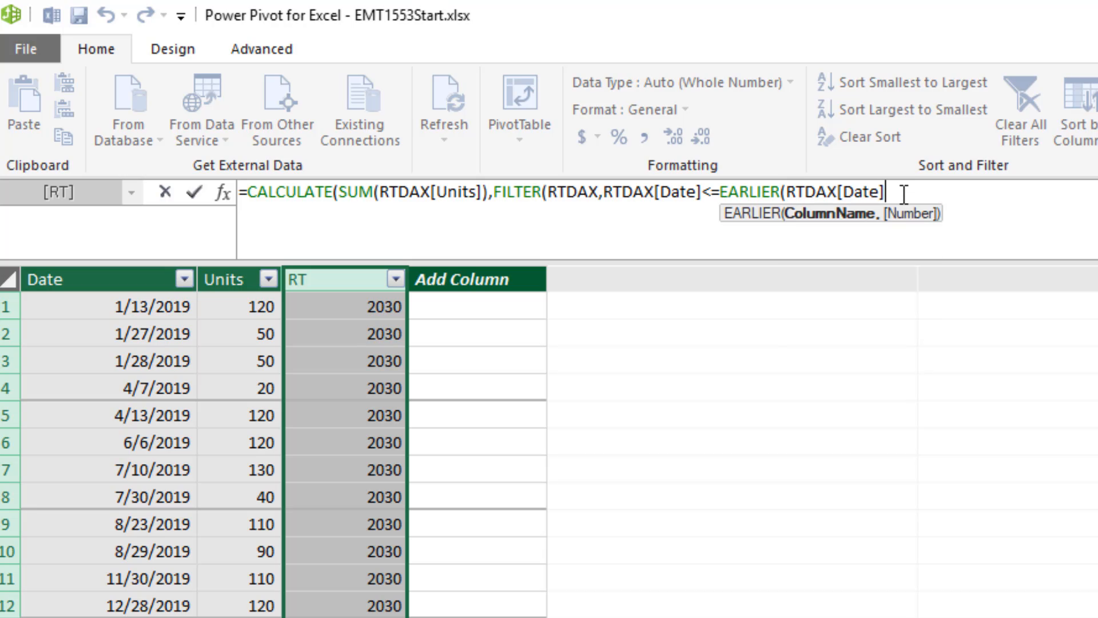
text())))
key(Return)
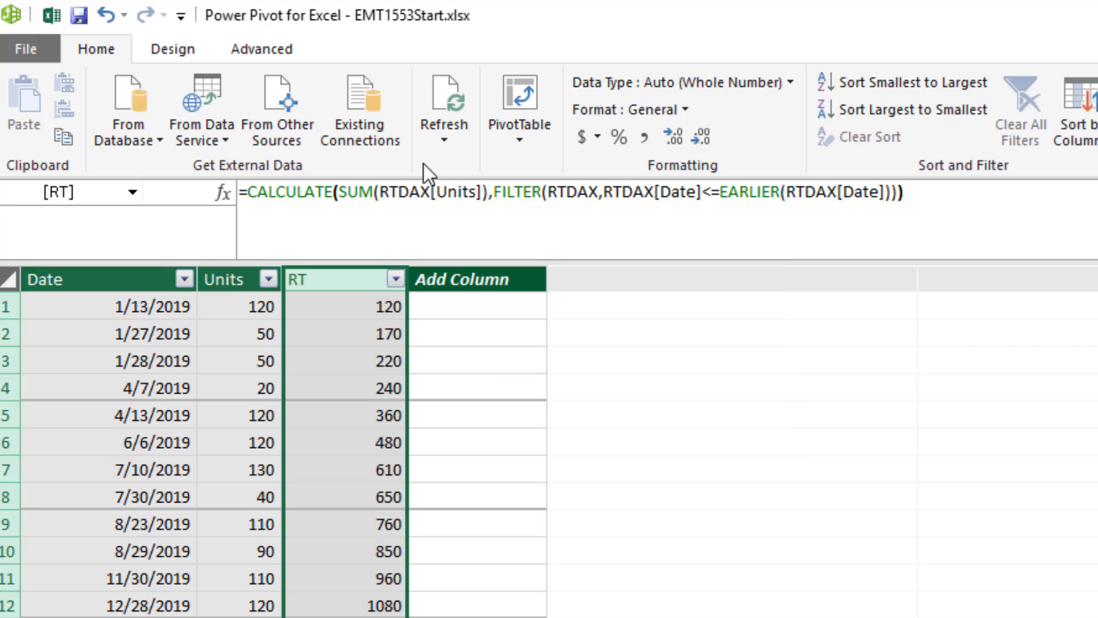
Copy the entire formula of the RT calculated column
click(534, 194)
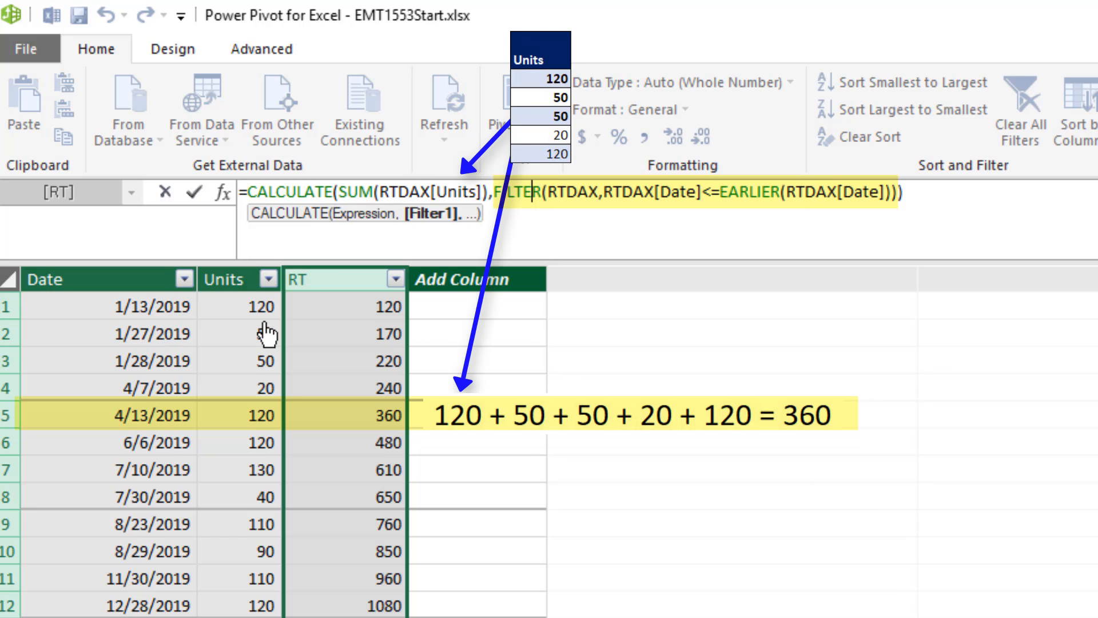
drag(926, 197, 240, 198)
key(ctrl+c)
click(566, 291)
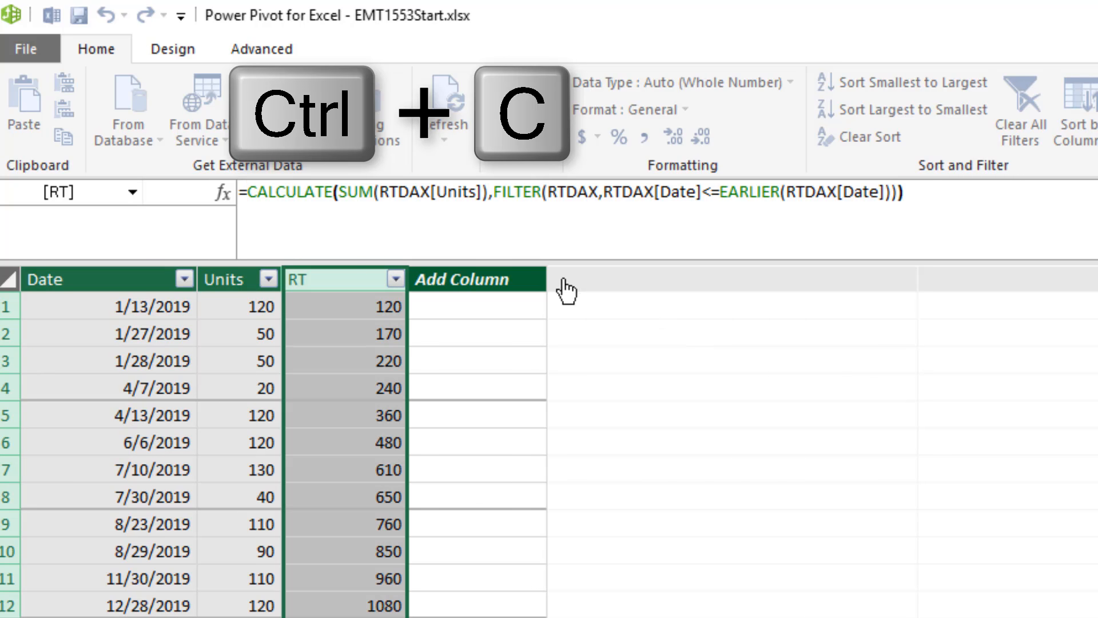
Add a calculated column named RTM to the RTDAX table
double_click(492, 278)
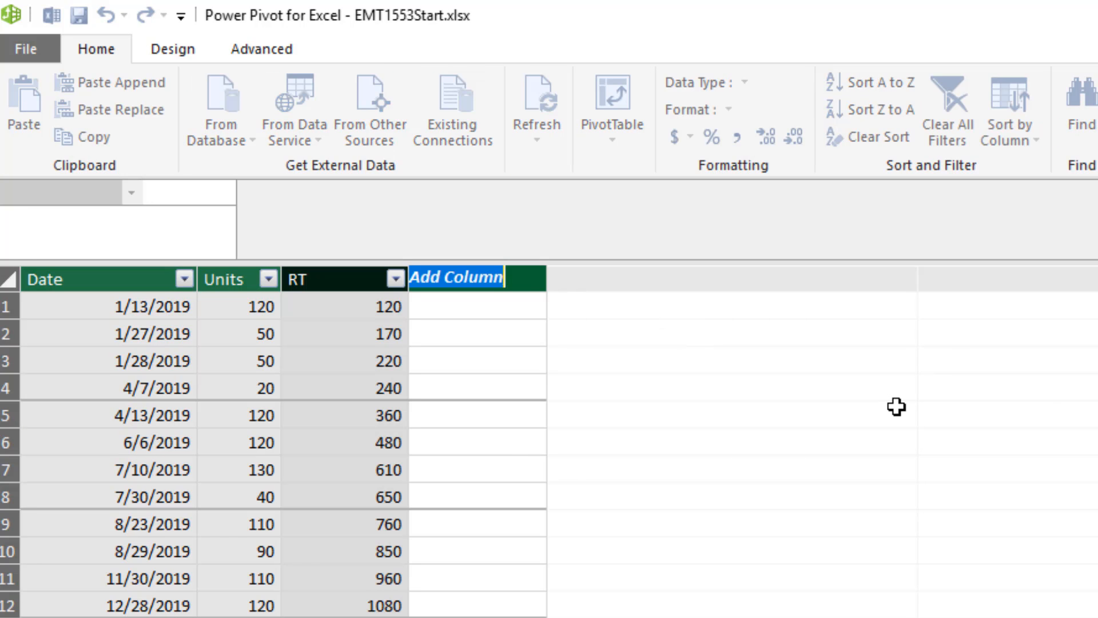
text(RT)
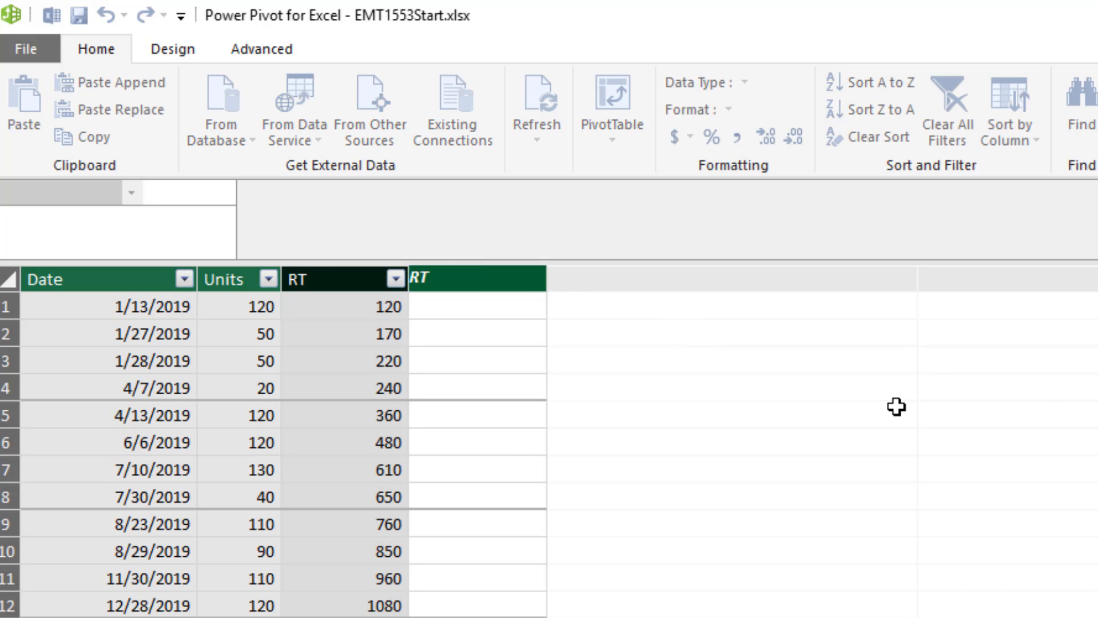
text(M)
key(Return)
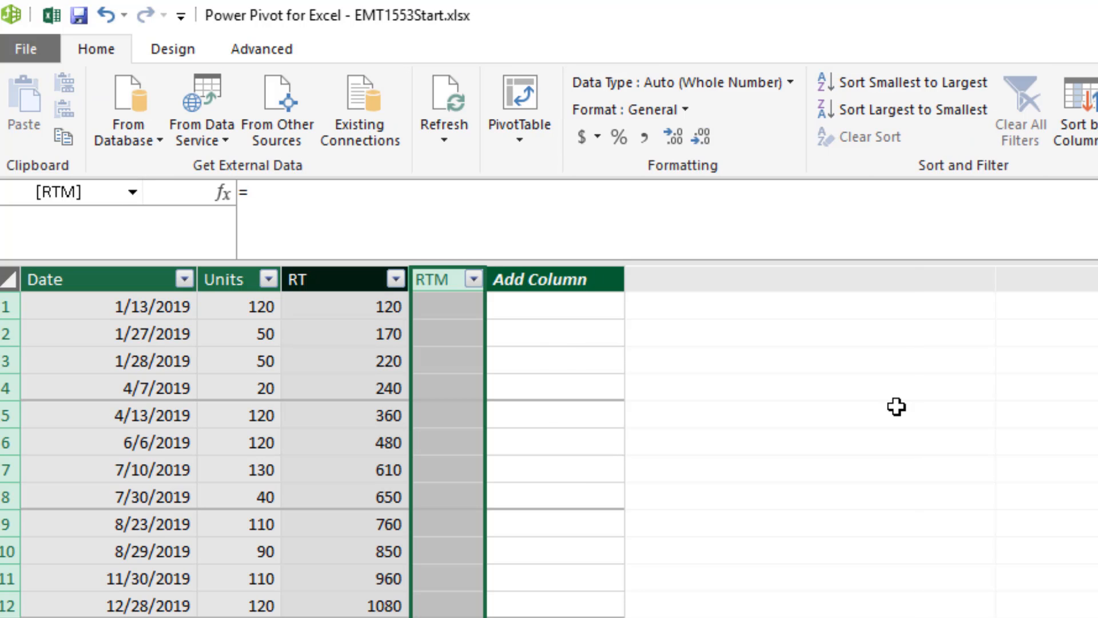
Paste the copied formula into the RTM column and replace its last two closing parentheses with && for a second filter condition
click(326, 205)
key(ctrl+v)
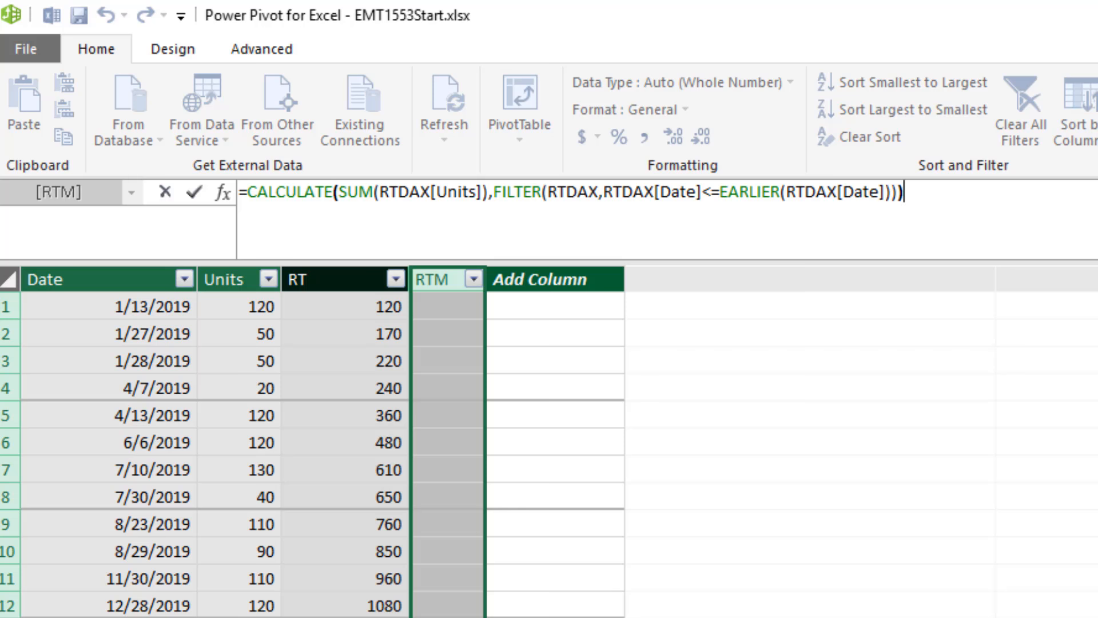
key(BackSpace)
key(BackSpace)
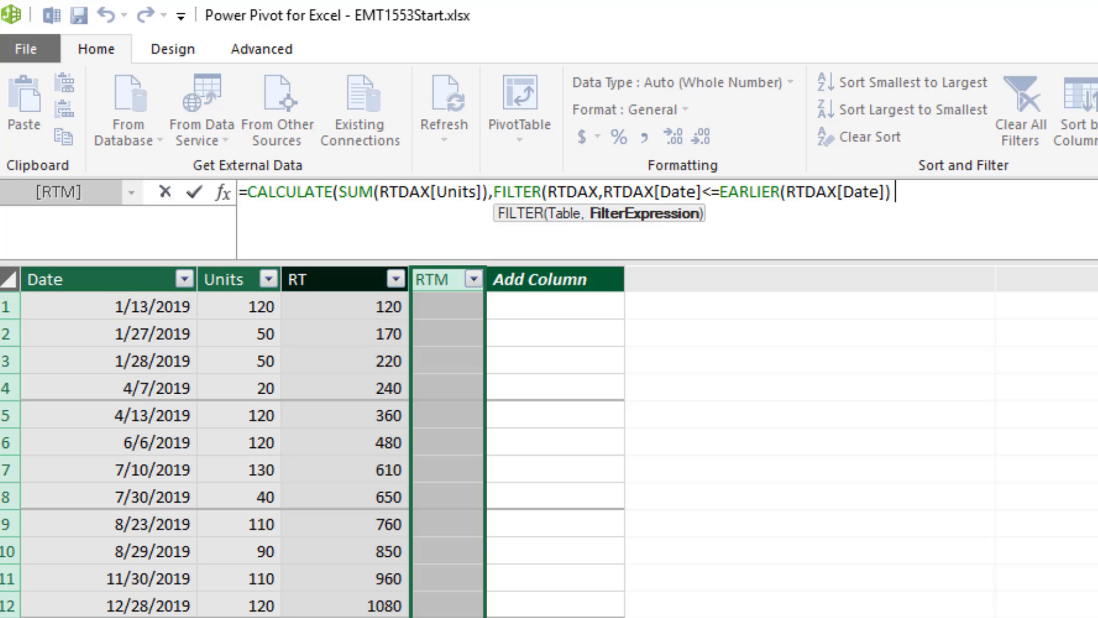
text(&&)
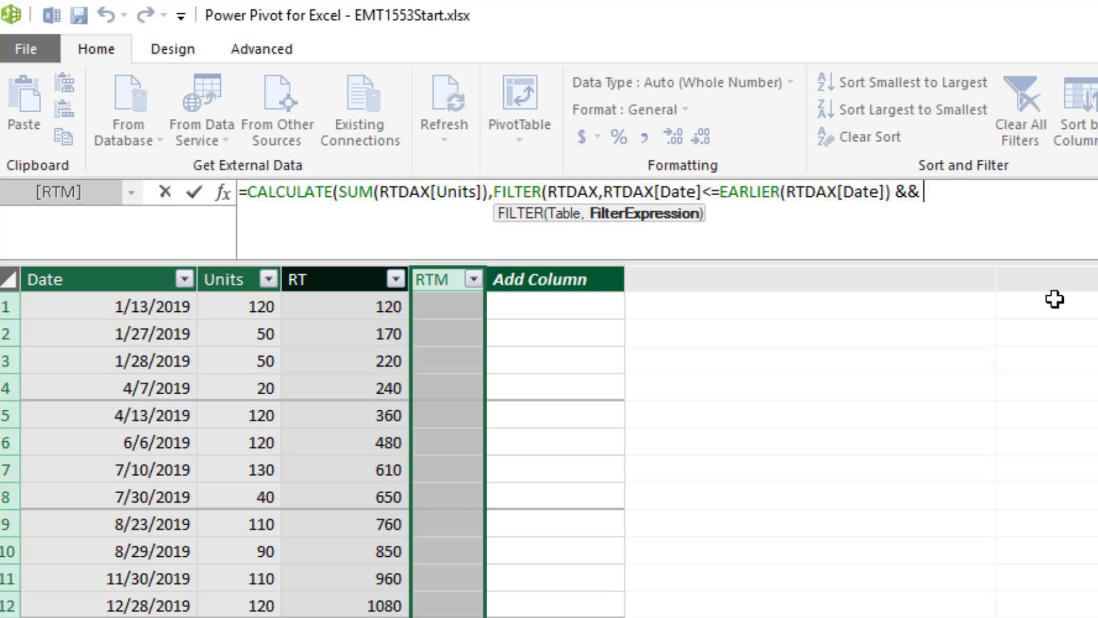
Add the second filter condition RTDAX[Date]>EOMONTH(EARLIER(RTDAX[Date]),-1) to the RTM formula
click(141, 269)
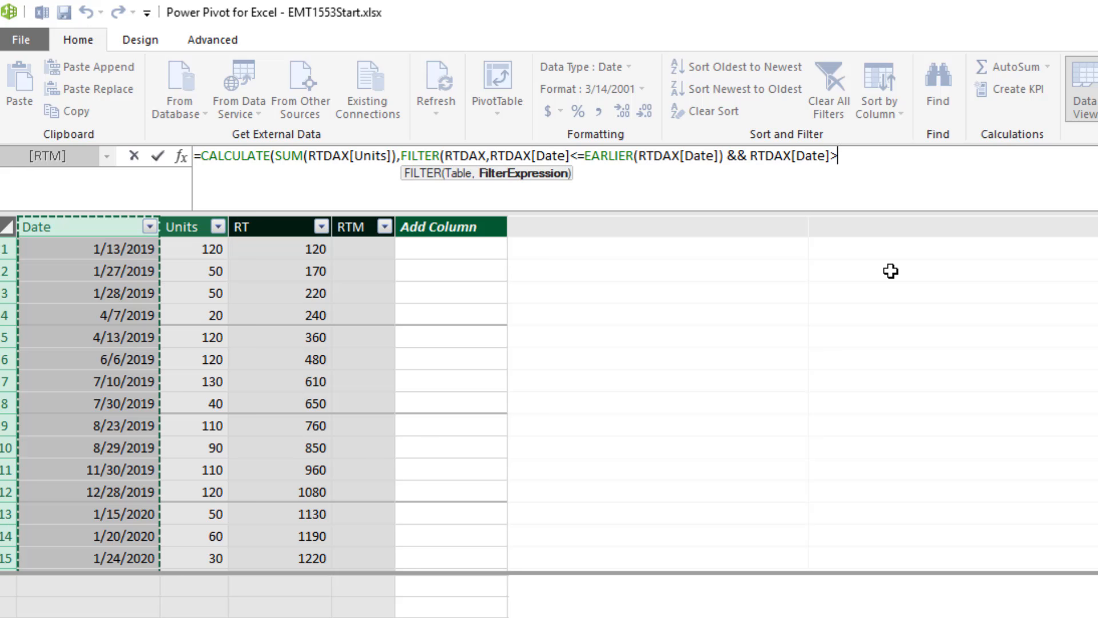
text(eo)
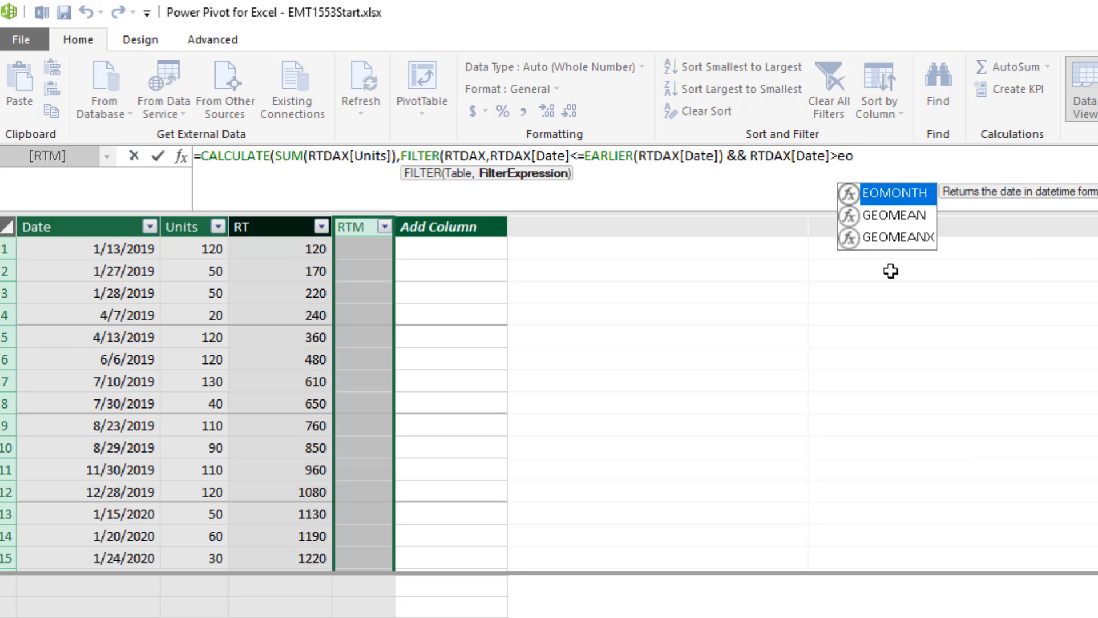
key(Tab)
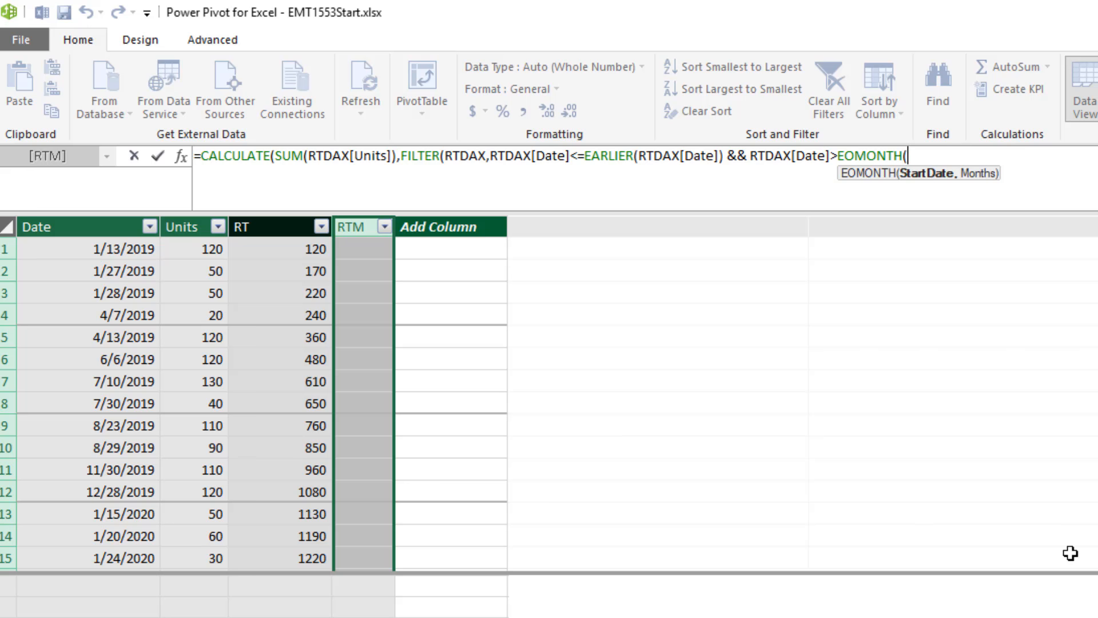
text(e)
key(Tab)
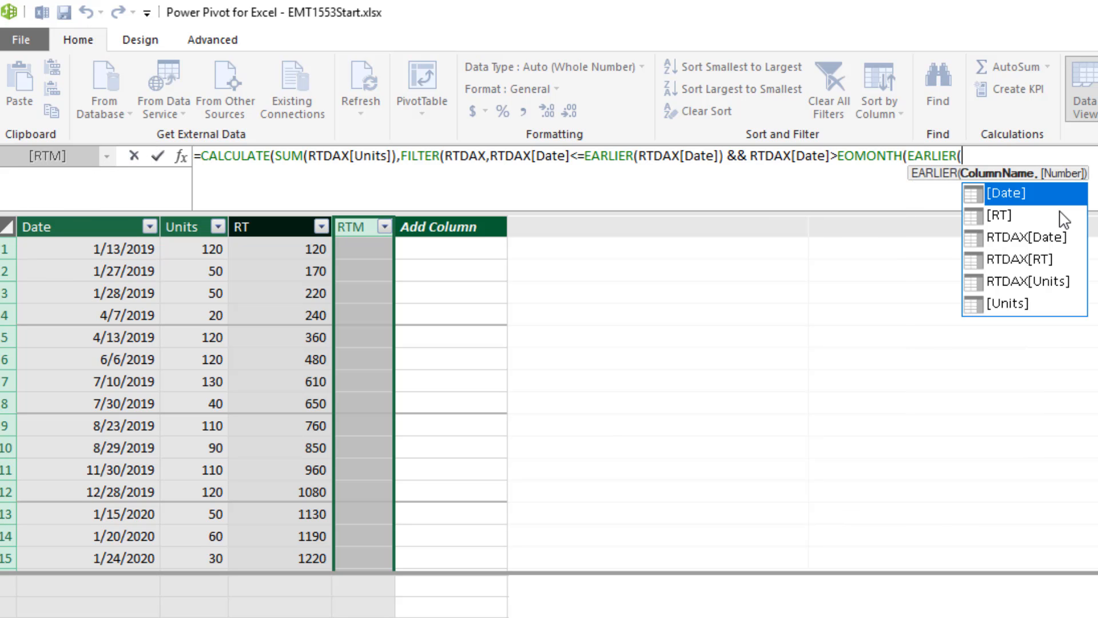
click(78, 216)
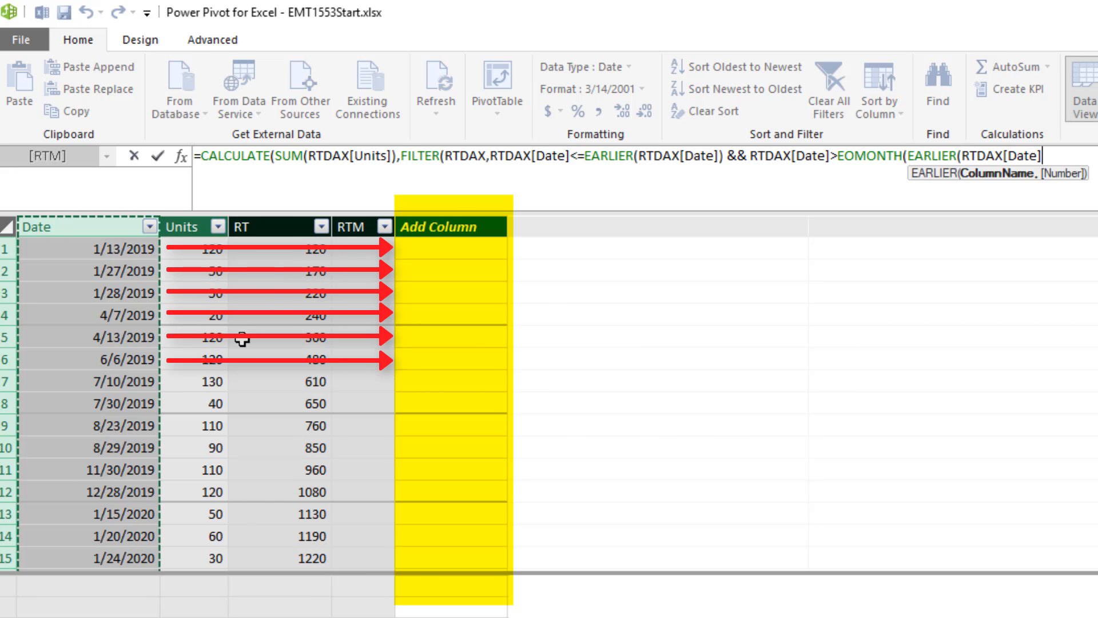
text())
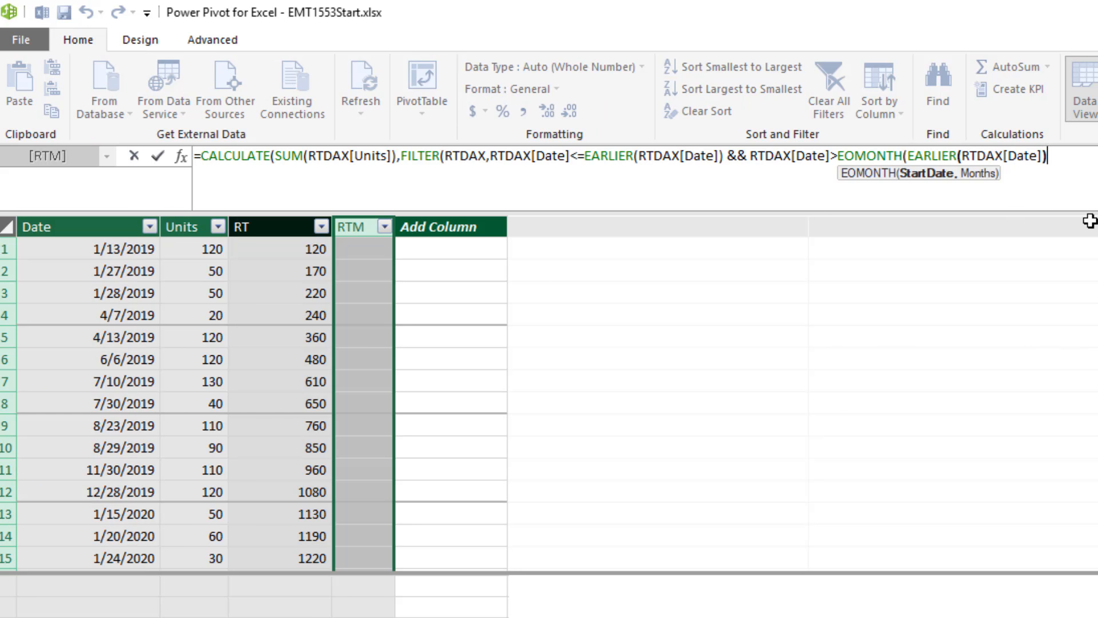
text(,-1)
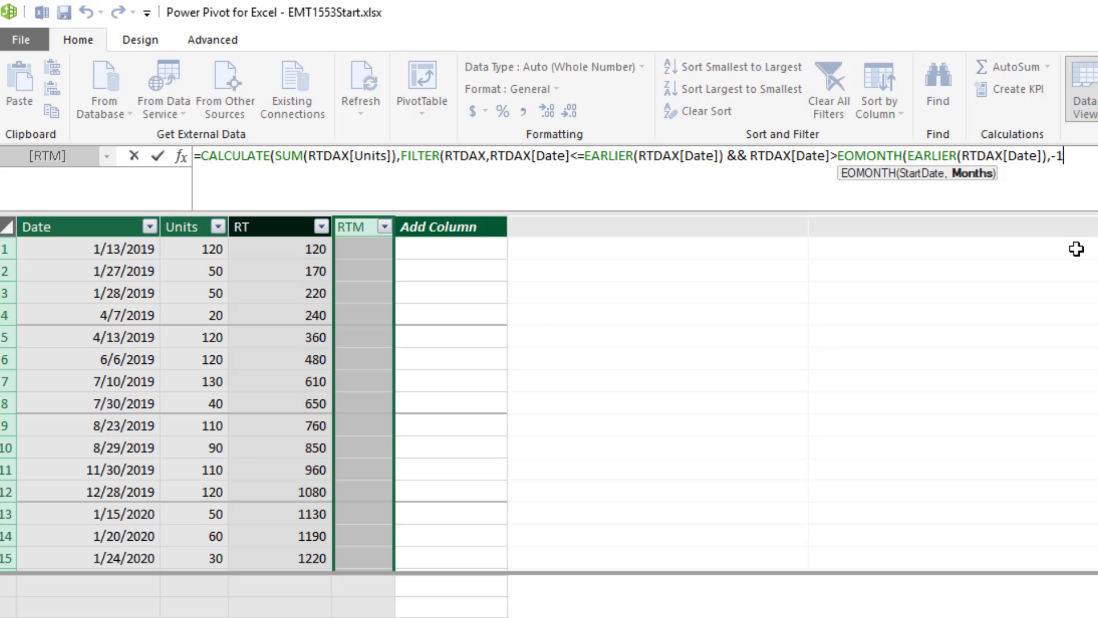
text())
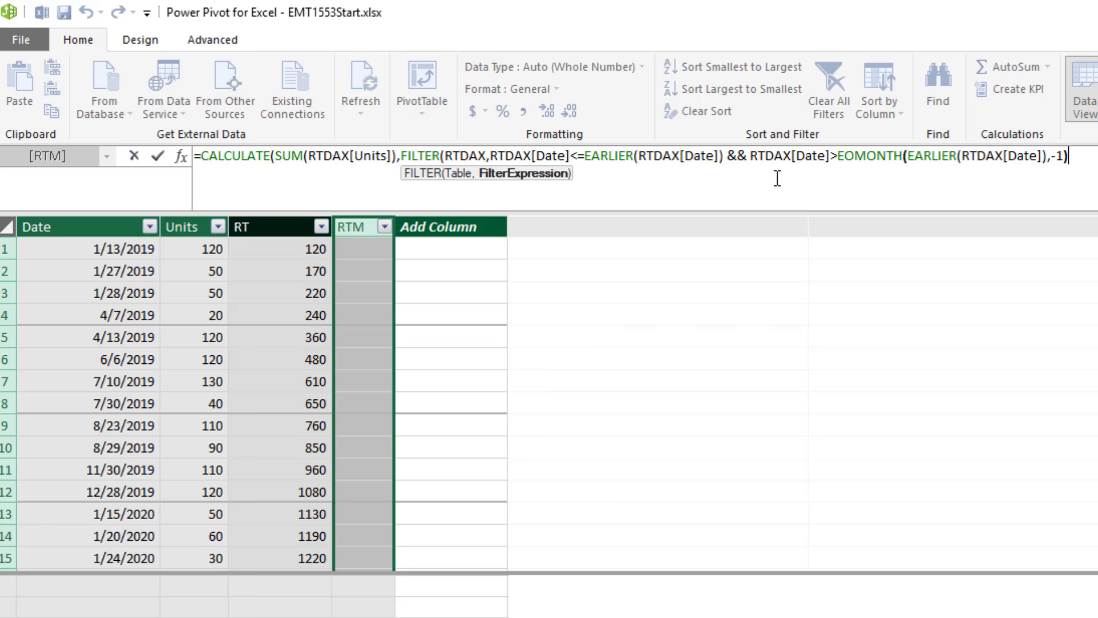
Close the FILTER and CALCULATE functions to commit the RTM formula, and widen the RTM column slightly
text())
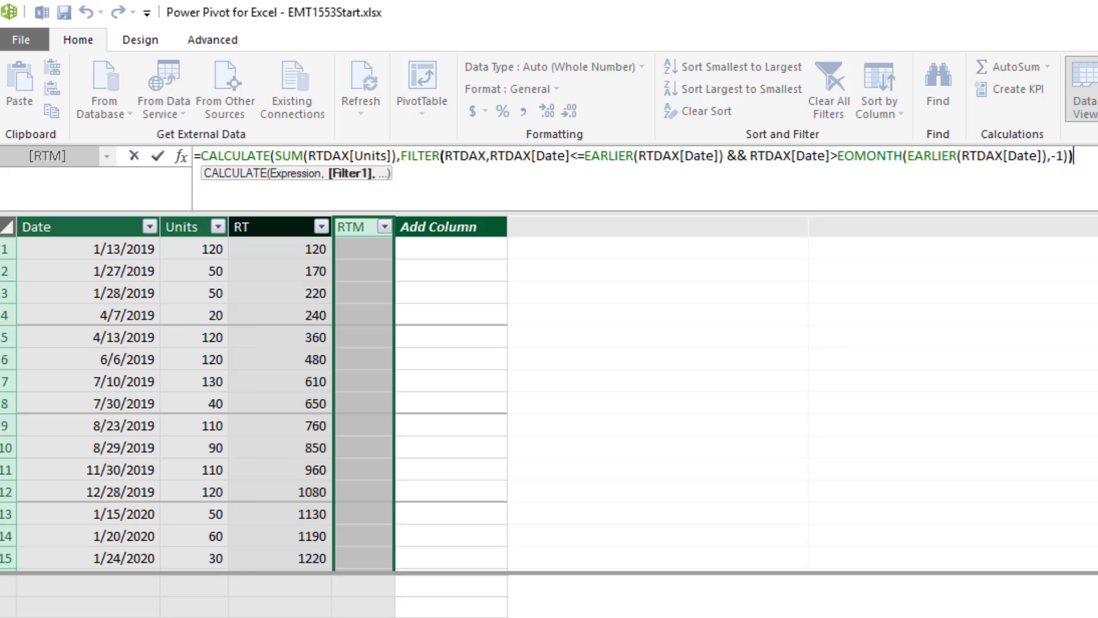
text())
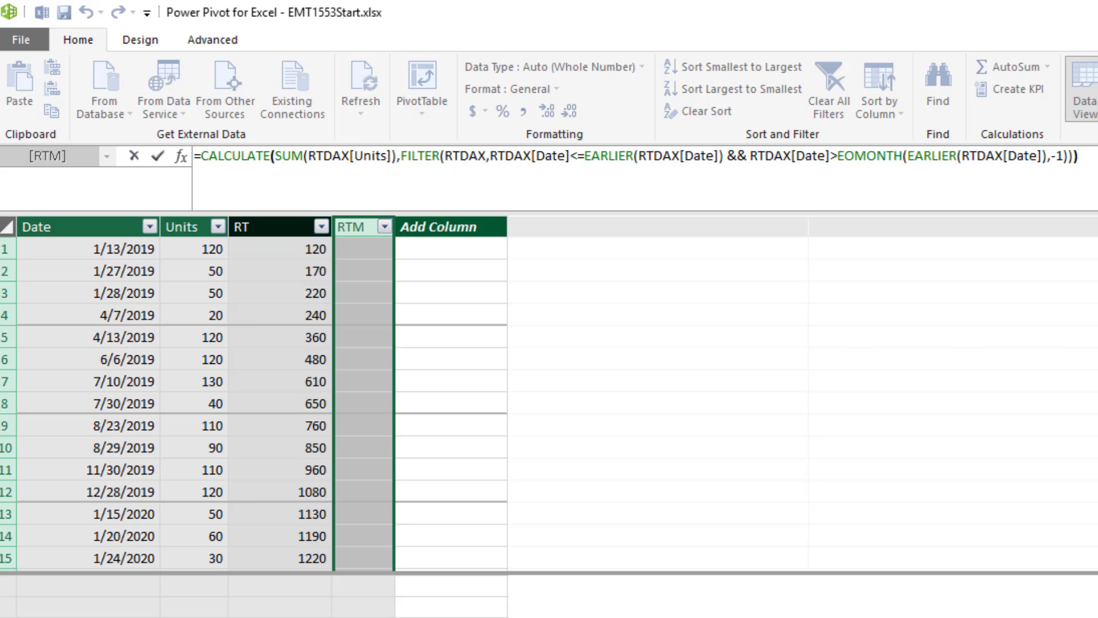
key(Return)
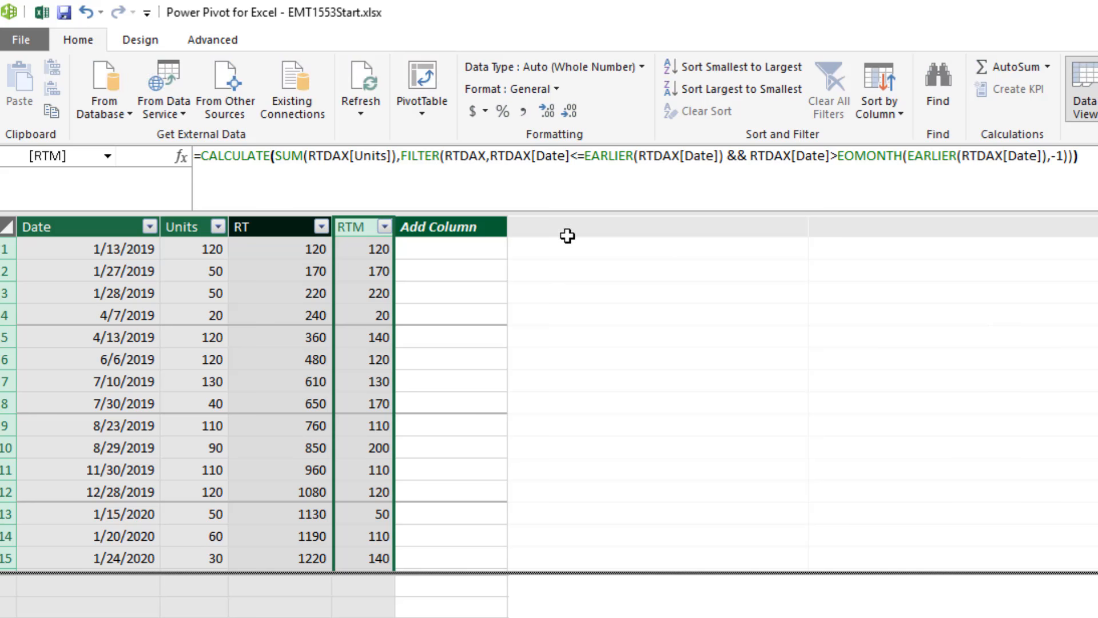
drag(395, 229, 418, 229)
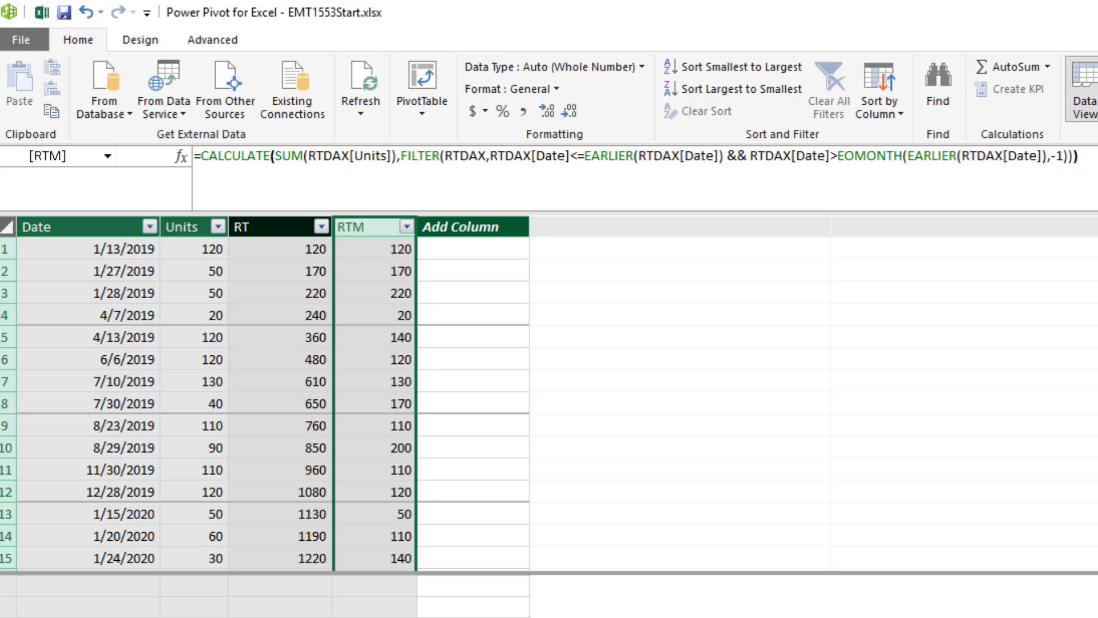
Copy the entire formula of the RTM calculated column and leave it unedited
click(207, 164)
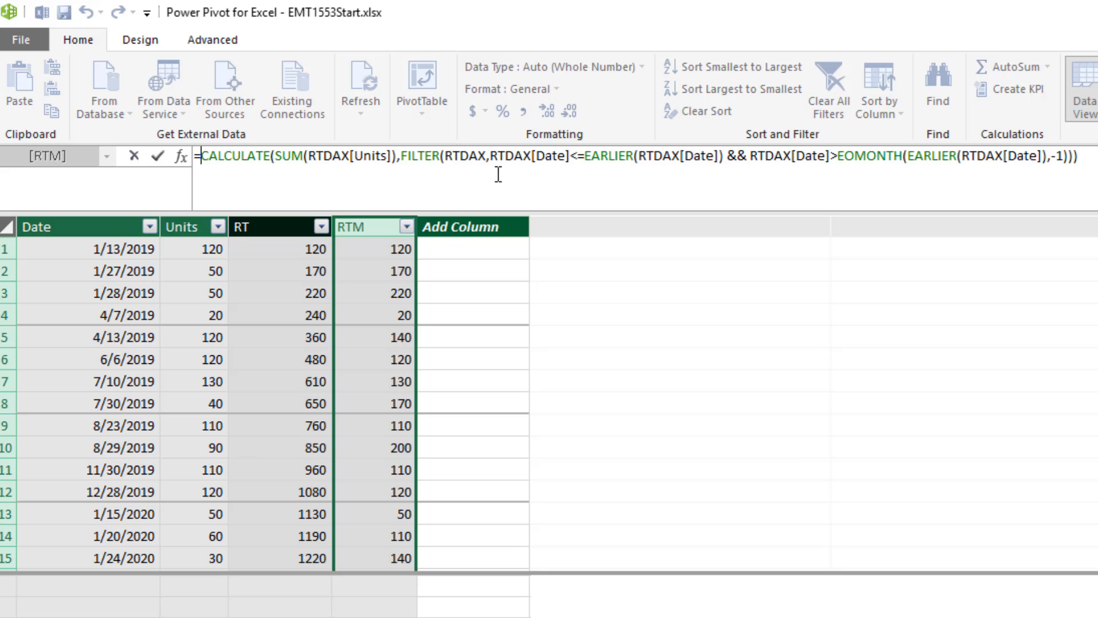
drag(1084, 157, 149, 159)
key(ctrl+c)
click(164, 160)
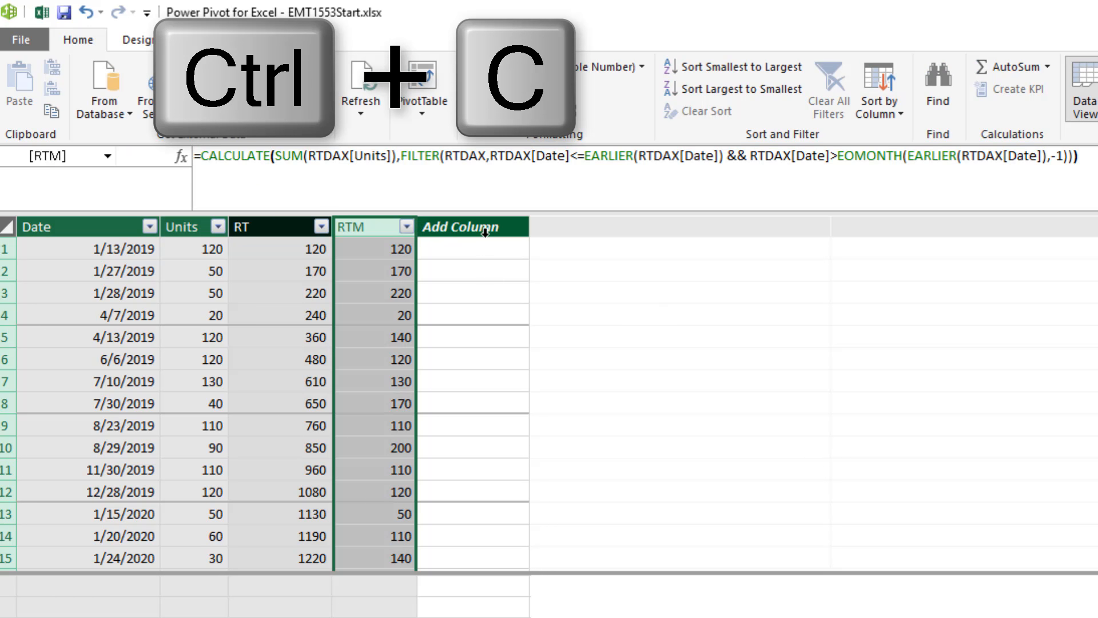
Add a calculated column named RTM-Var to the RTDAX table
double_click(485, 231)
text(R)
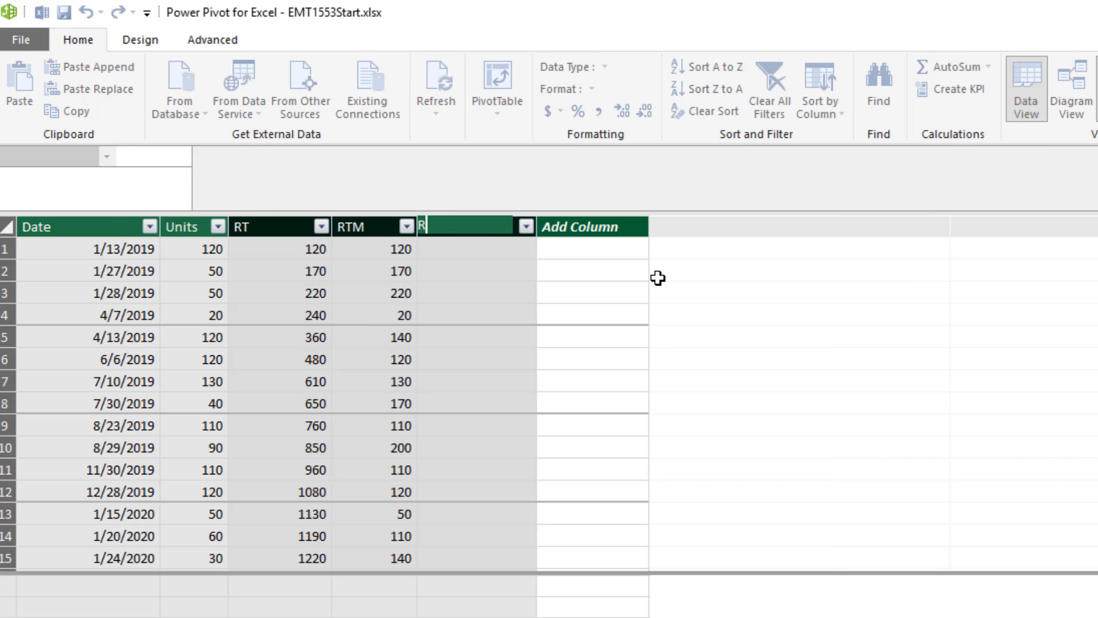
text(TM-Var)
Begin the RTM-Var formula by defining the variable Mon as RTDAX[Date], followed by Return
click(377, 170)
text(=Var Mon =)
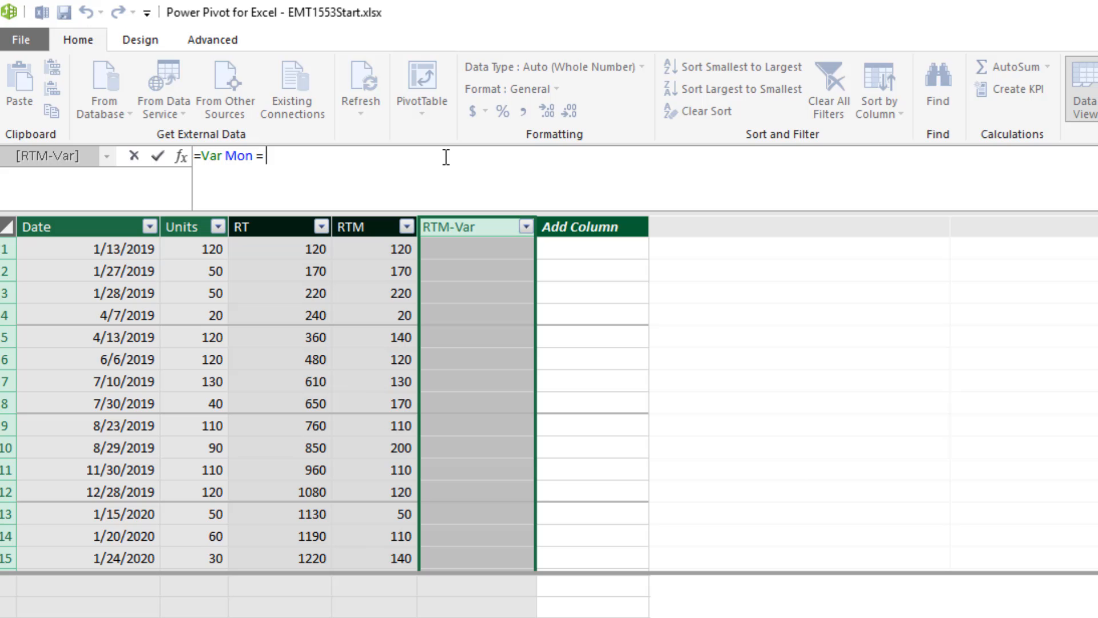
click(72, 226)
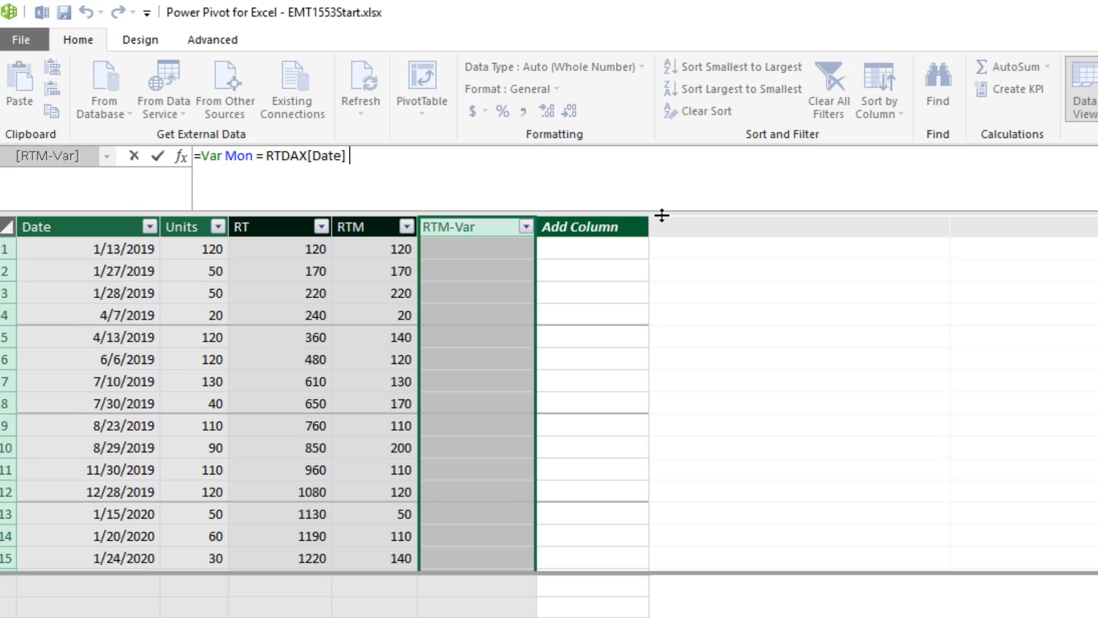
text(Return)
Paste the copied formula after Return and delete its equal sign and everything following FILTER(RTDAX,
key(ctrl+v)
click(402, 156)
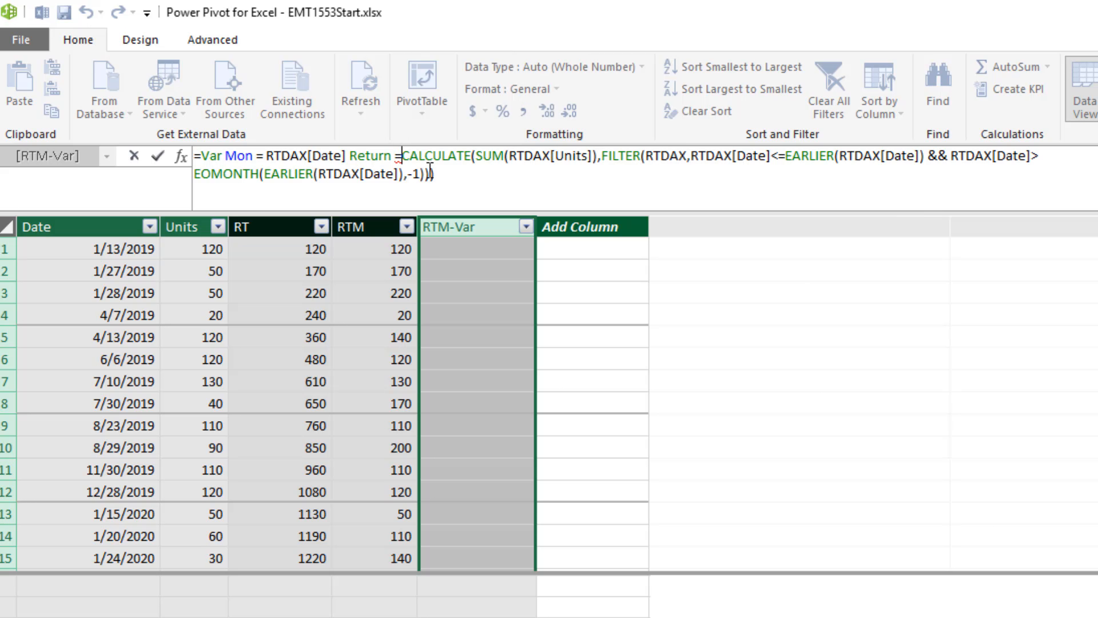
key(BackSpace)
drag(683, 156, 673, 178)
key(Delete)
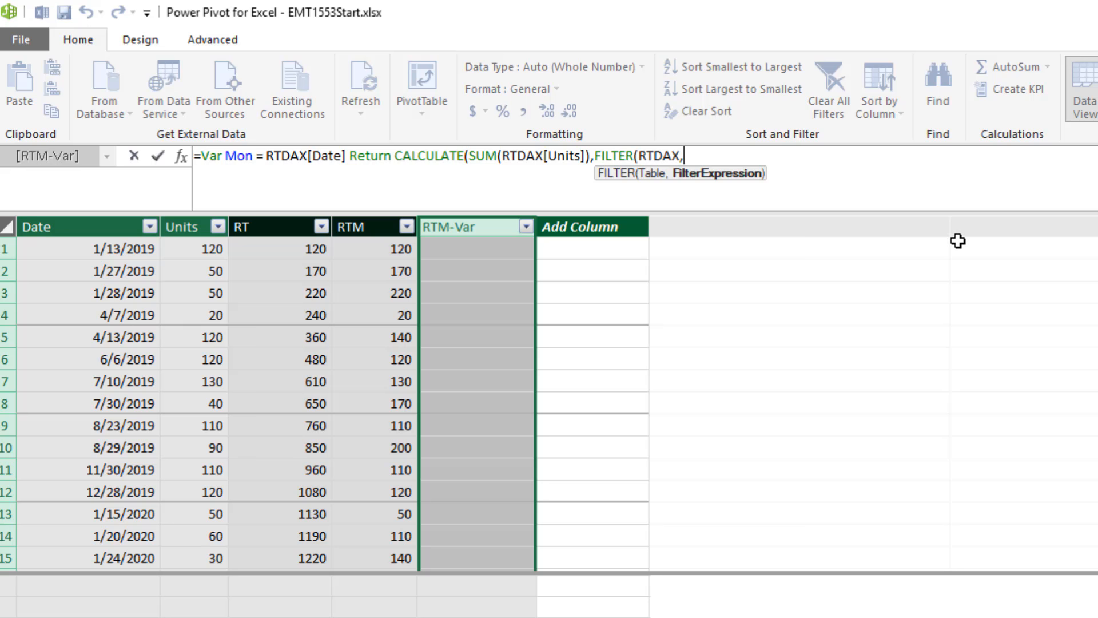
Enter RTDAX[Date]>EOMONTH(Mon,-1) as the first filter condition of the RTM-Var formula
click(71, 227)
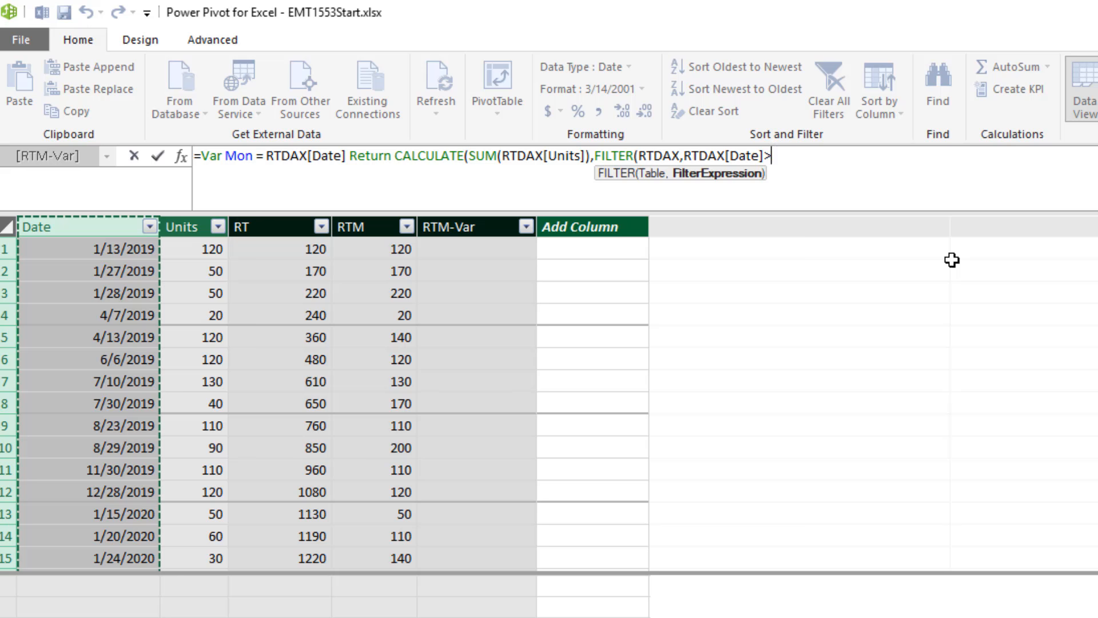
text(eo)
key(Tab)
text(mon)
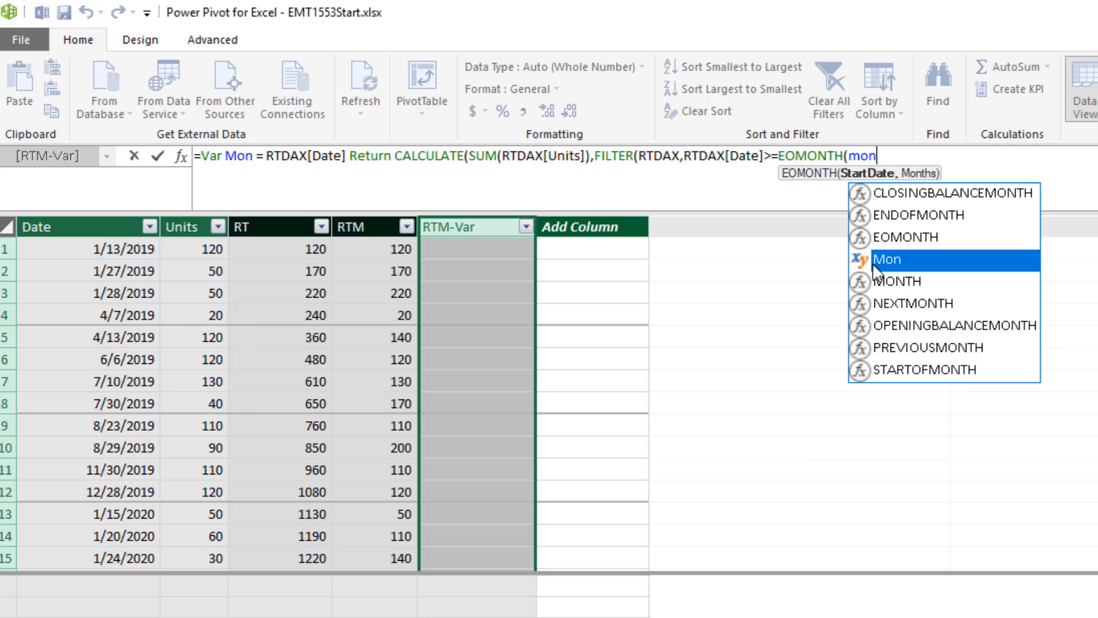
double_click(919, 266)
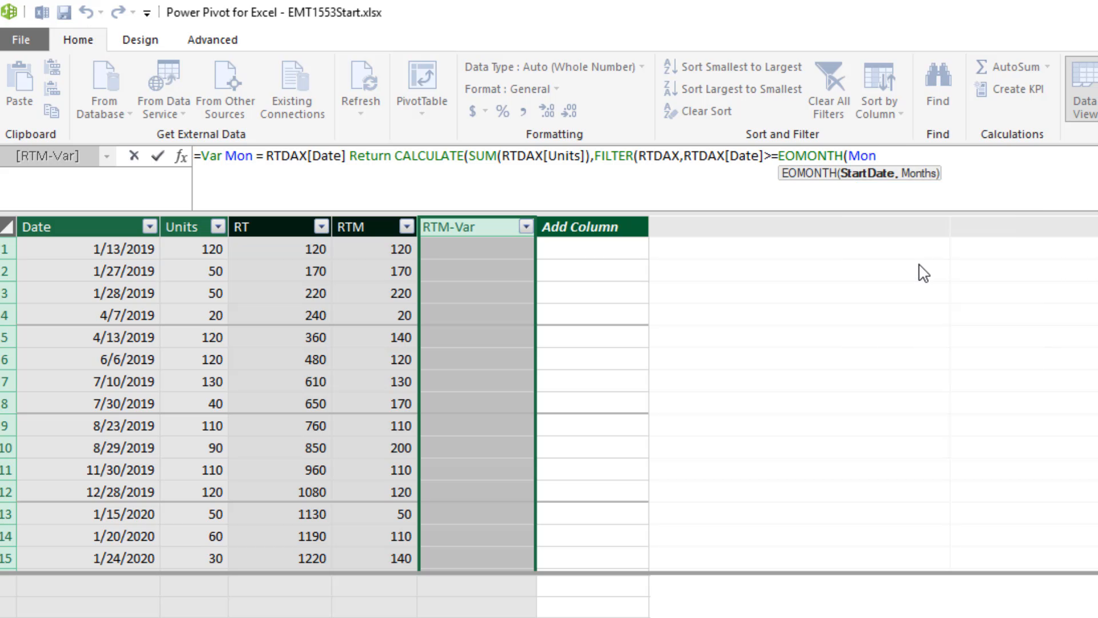
text(,-1)
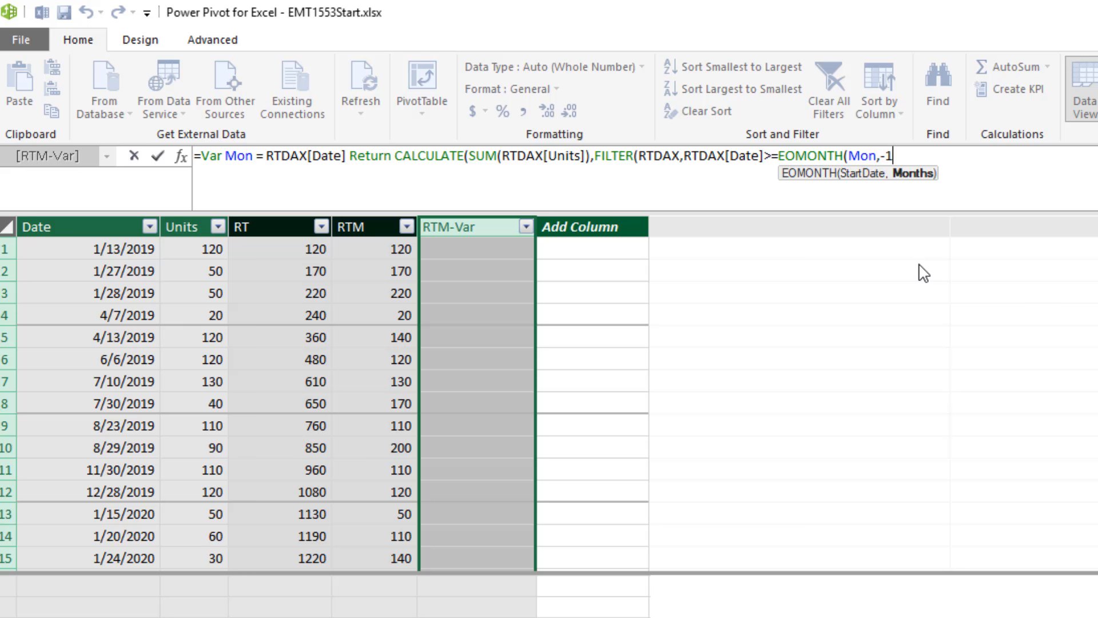
text())
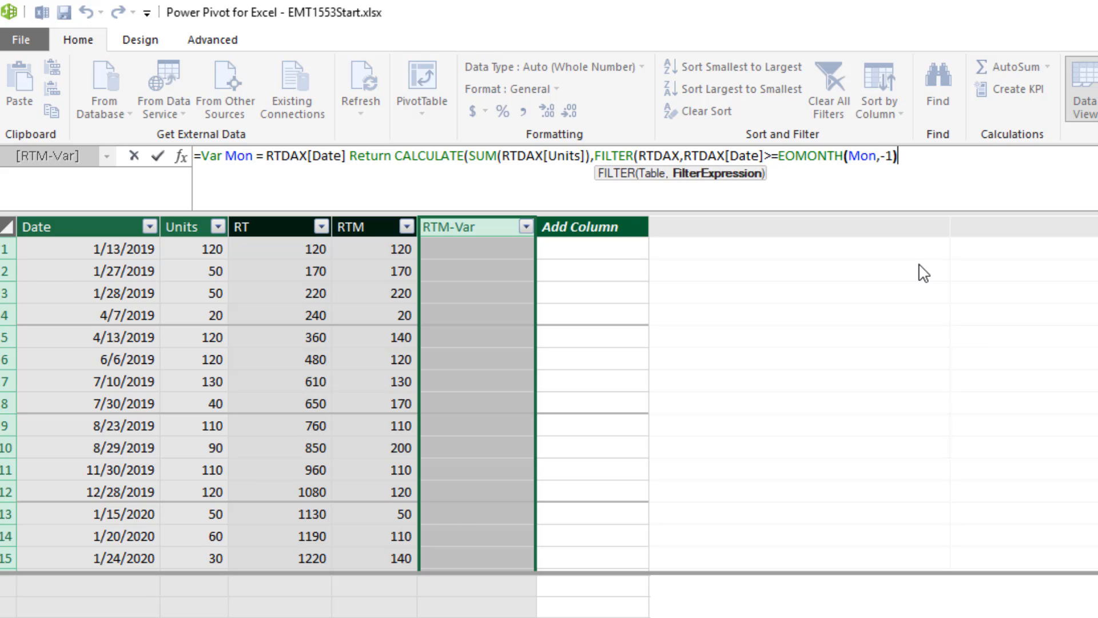
click(772, 156)
key(Delete)
Add && RTDAX[Date]<= Mon as the second filter condition, close both functions and commit the RTM-Var formula
click(914, 163)
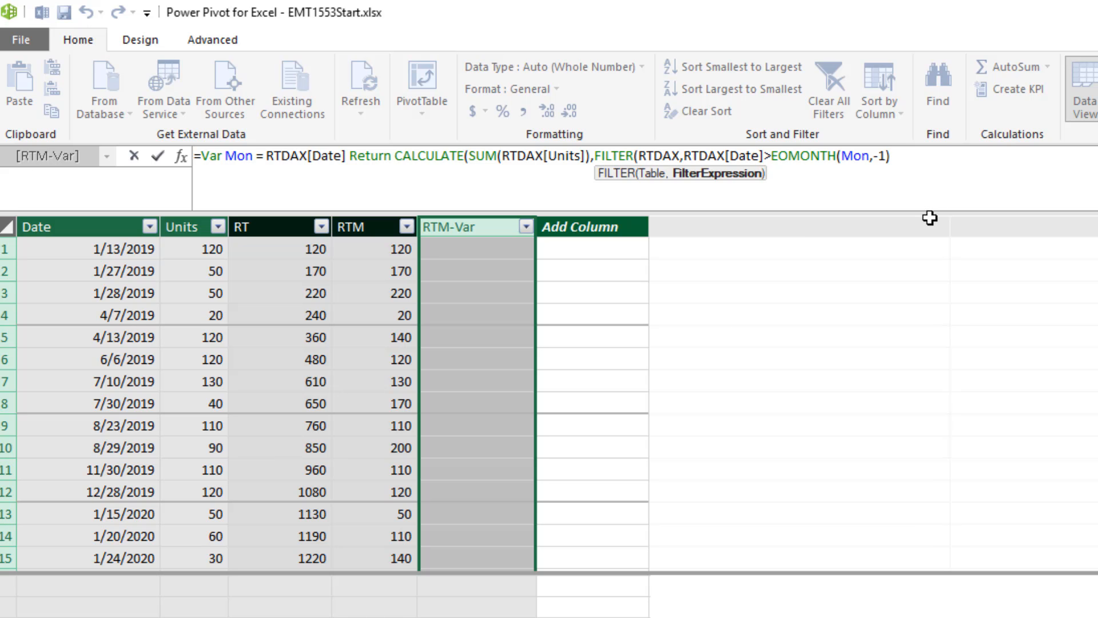
text(&& RTDAX[Date])
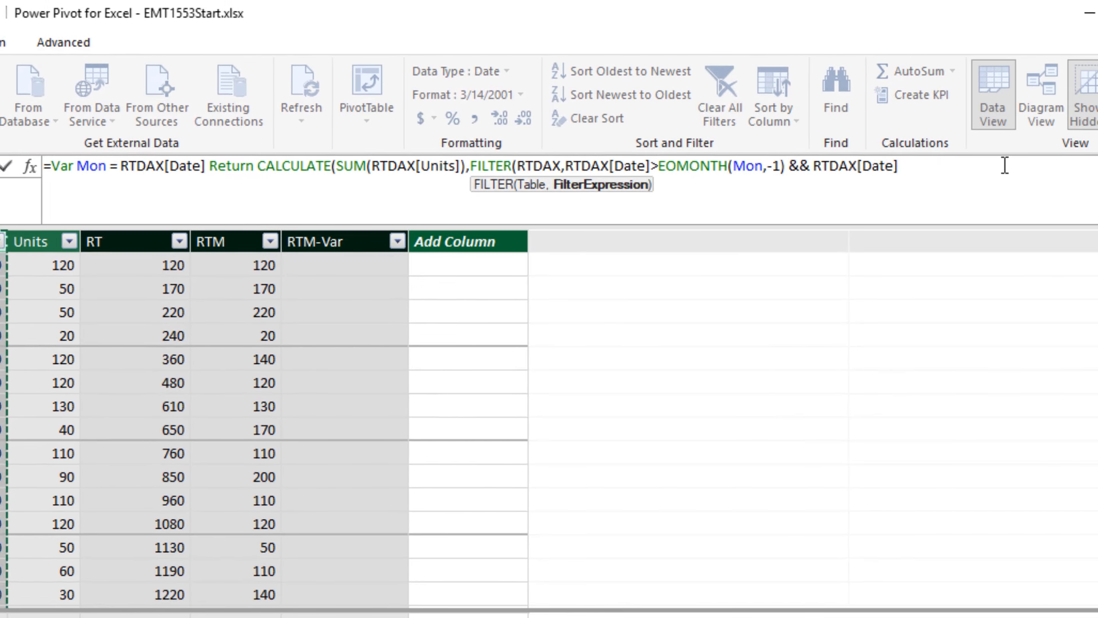
text(<)
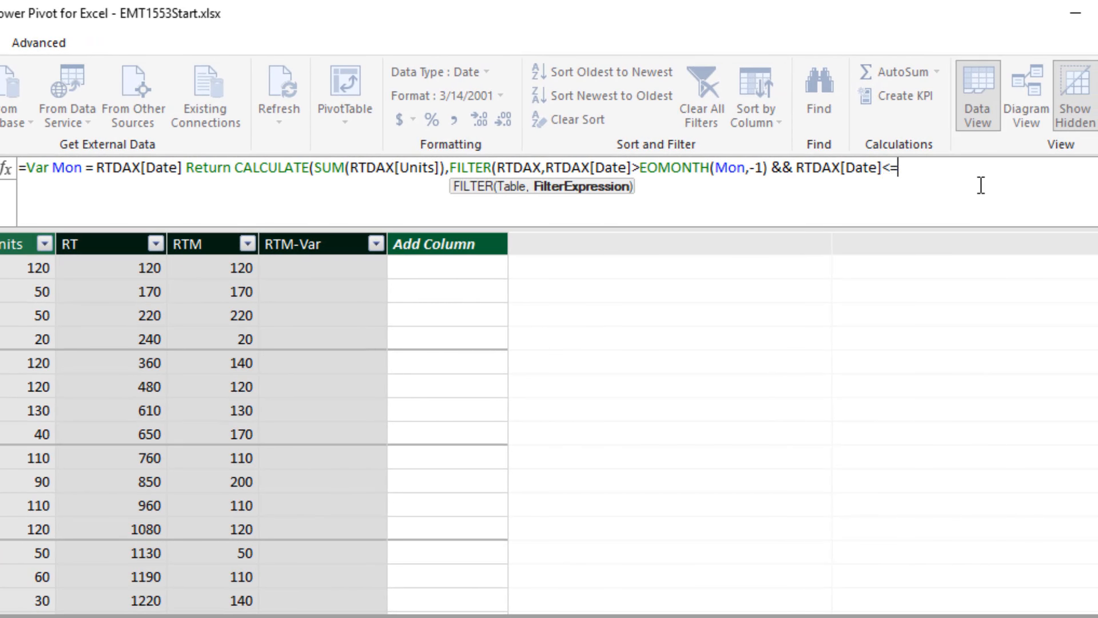
text(= mon)
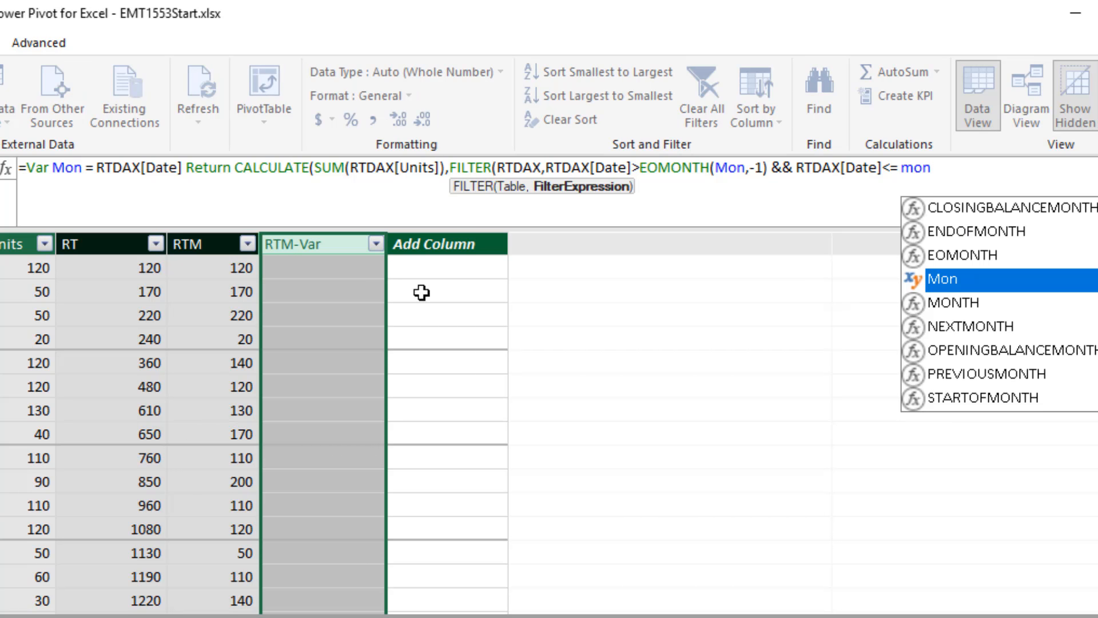
key(Tab)
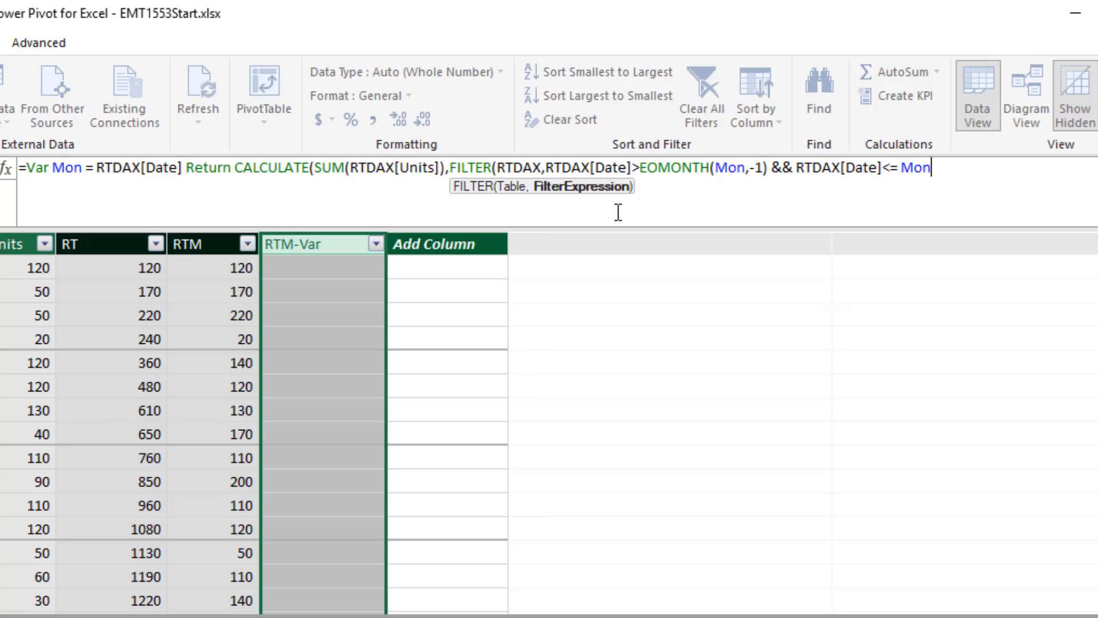
text())
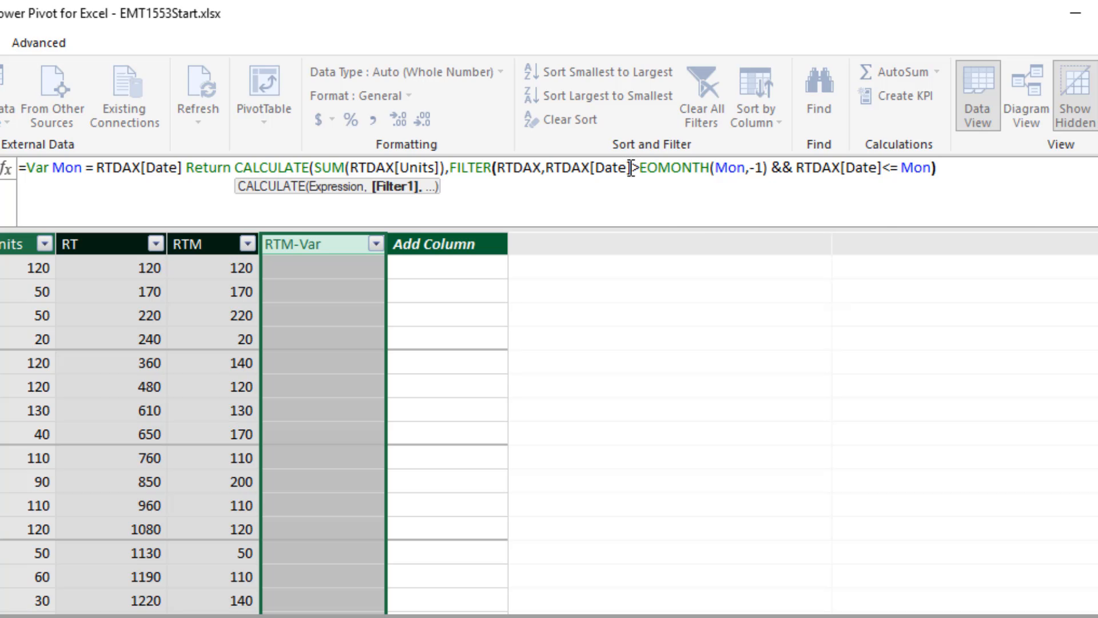
text())
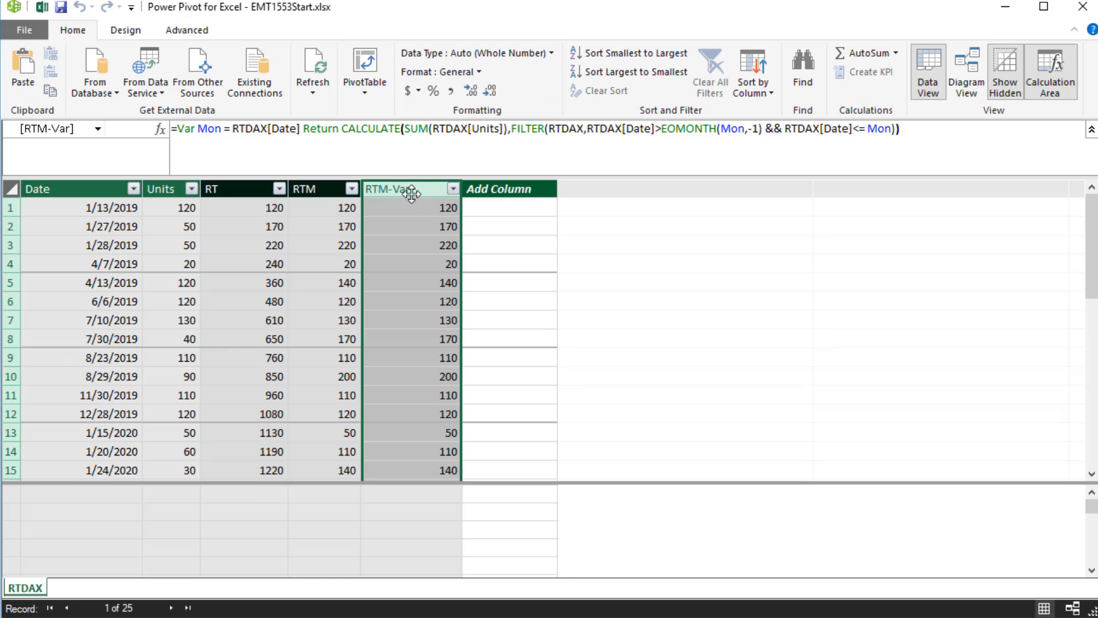
Review the RTM and RTM-Var column formulas, and save the workbook and close the Power Pivot window
click(202, 244)
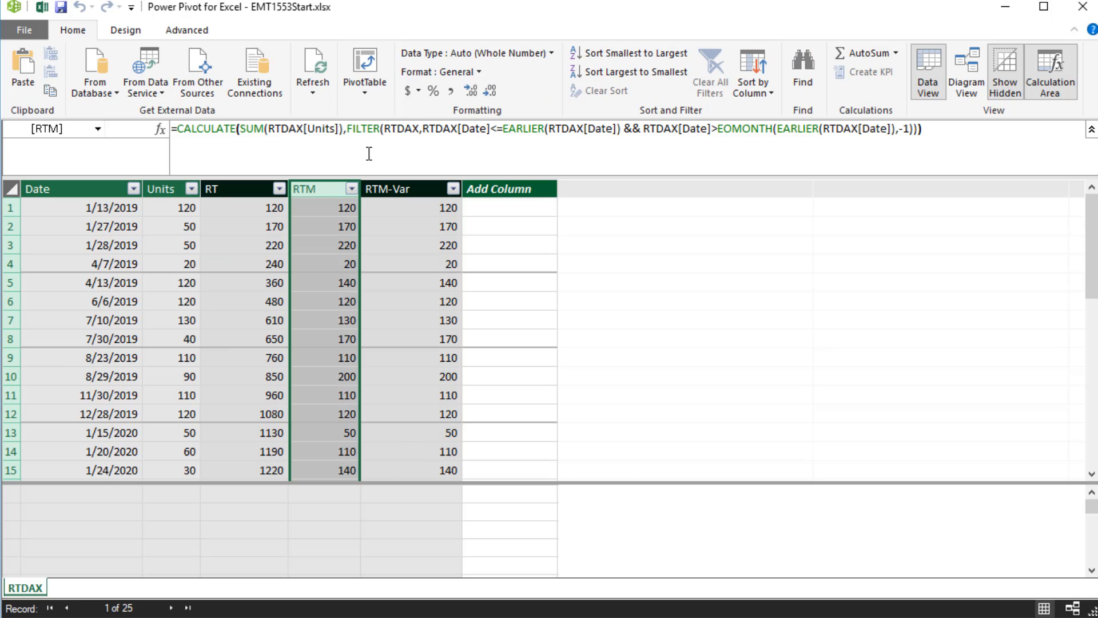
click(429, 191)
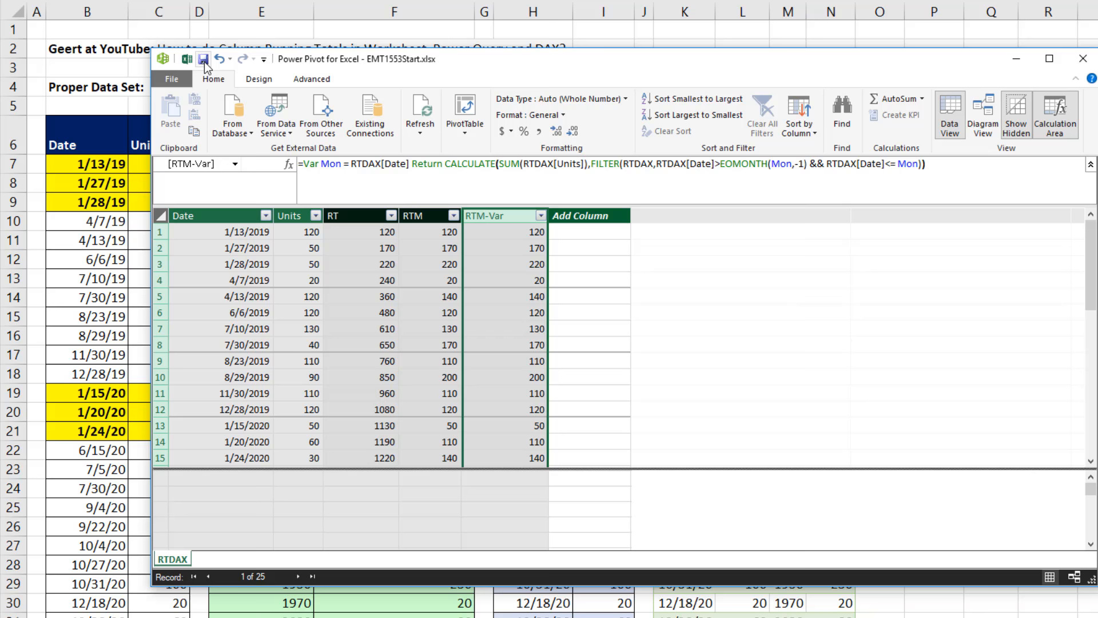
key(ctrl+s)
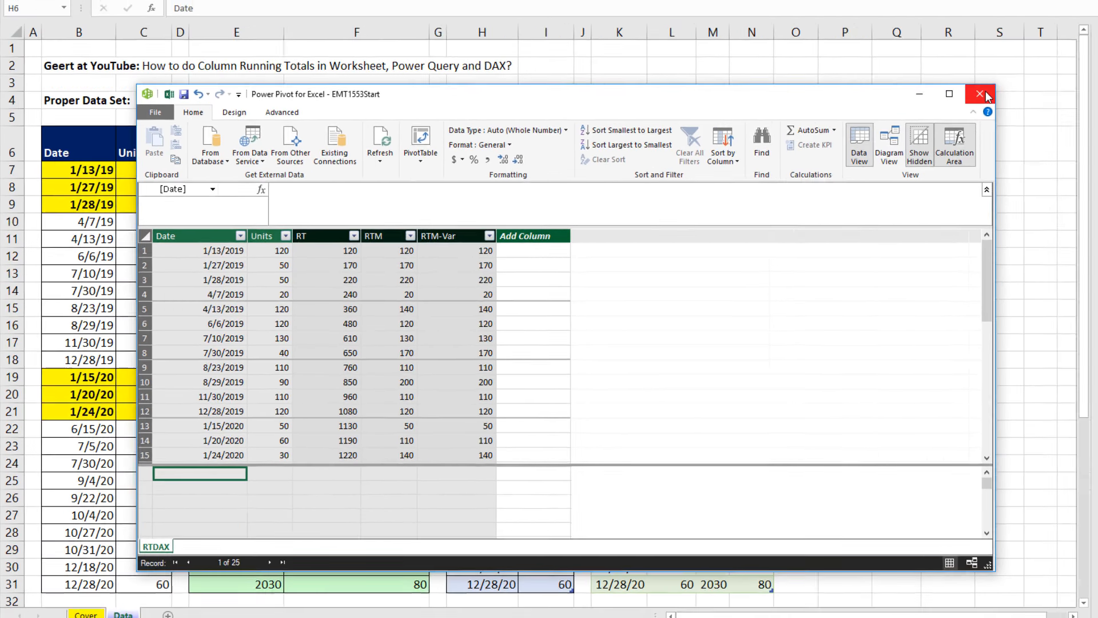
click(1082, 59)
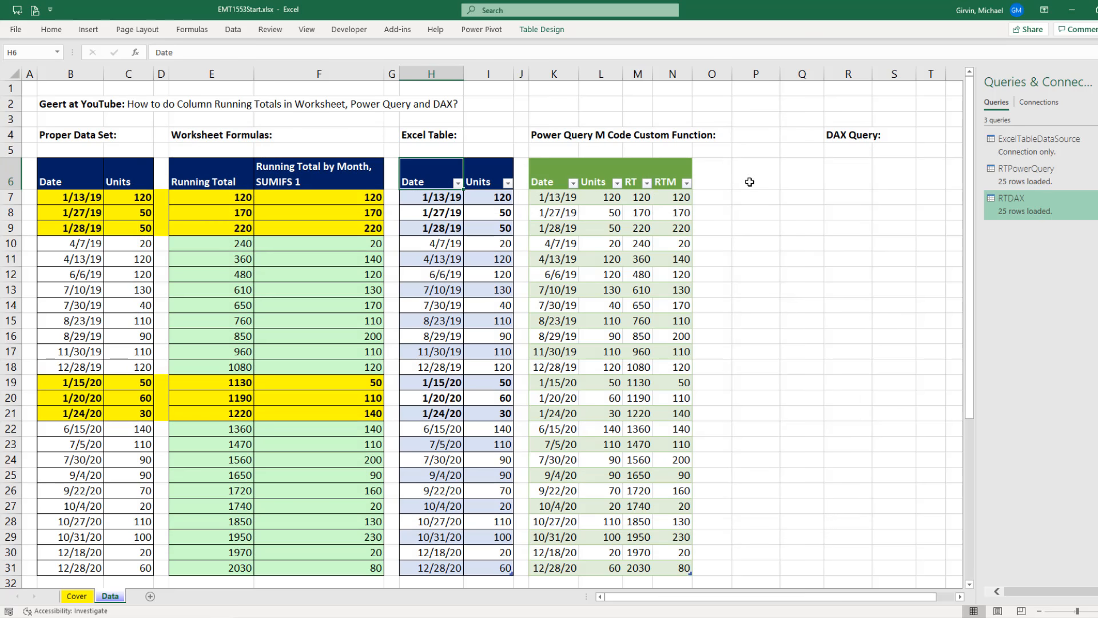
Import the workbook's RTDAX query connection as a table on the existing worksheet, starting at cell P6
click(760, 182)
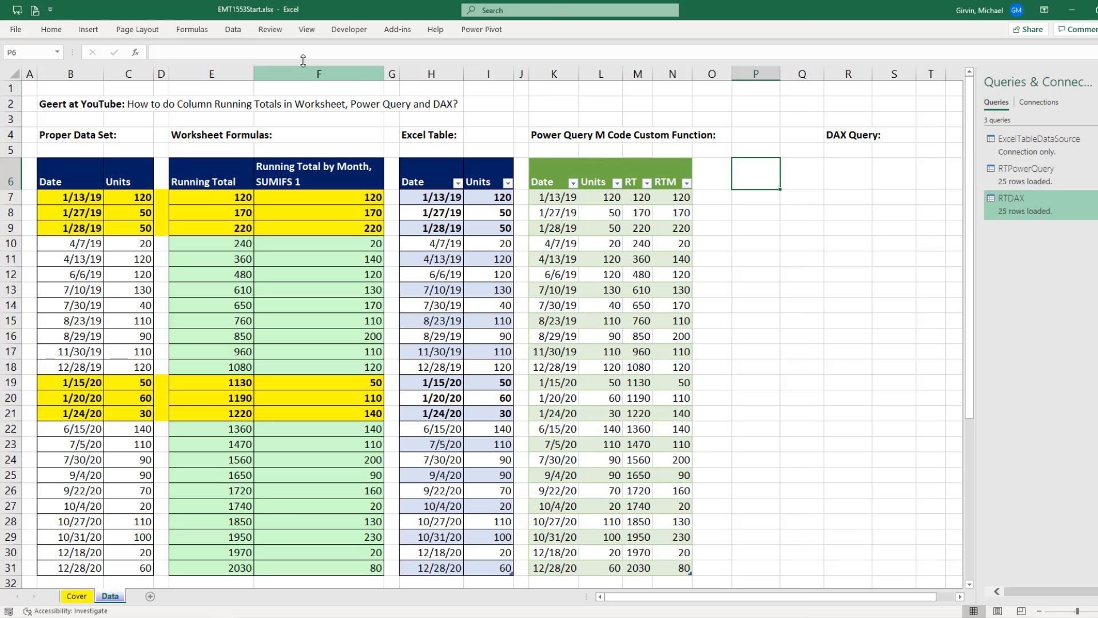
click(234, 29)
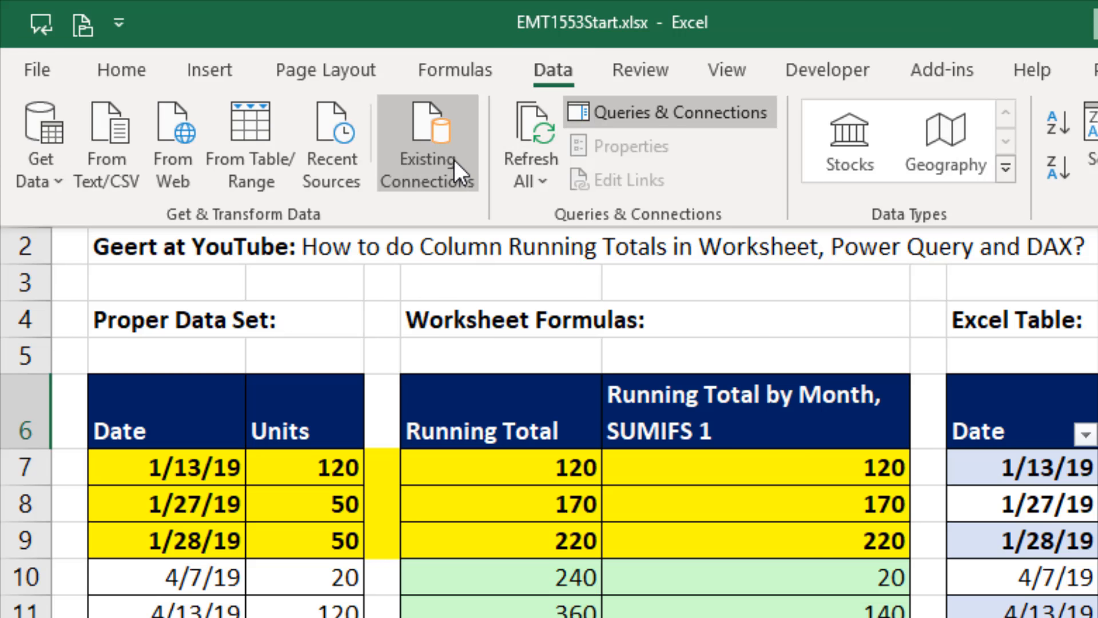
click(425, 151)
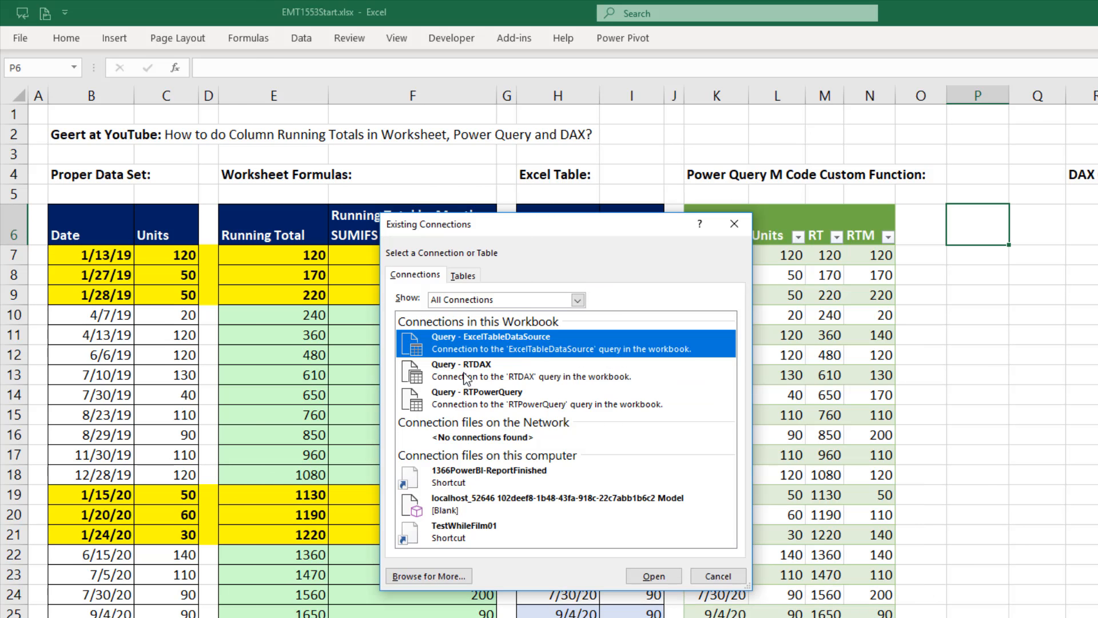
click(466, 376)
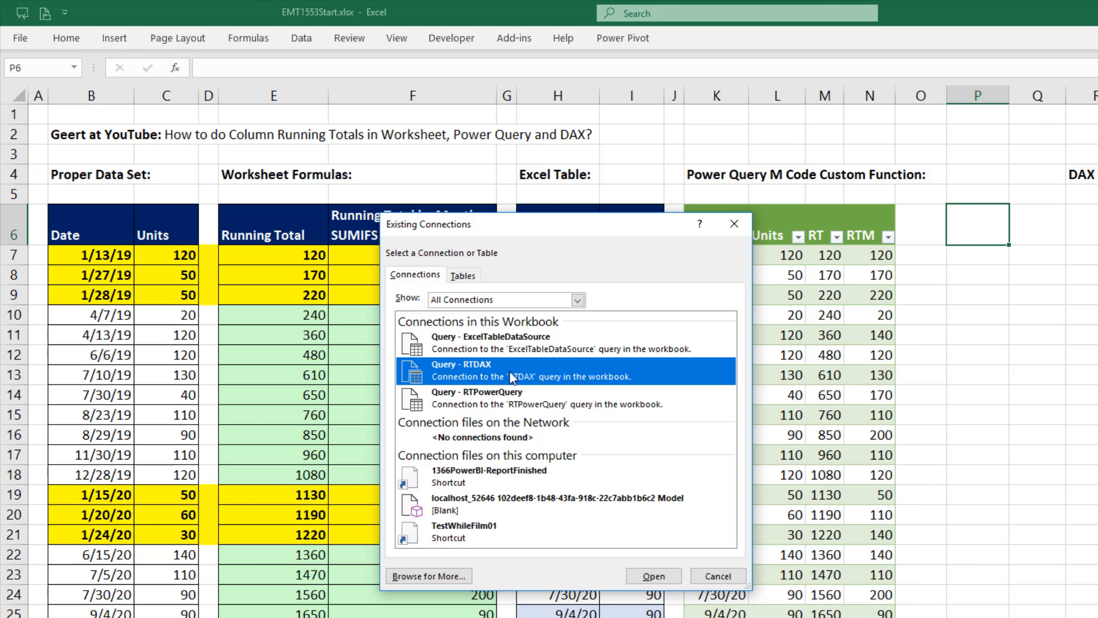
click(653, 576)
drag(987, 292, 908, 307)
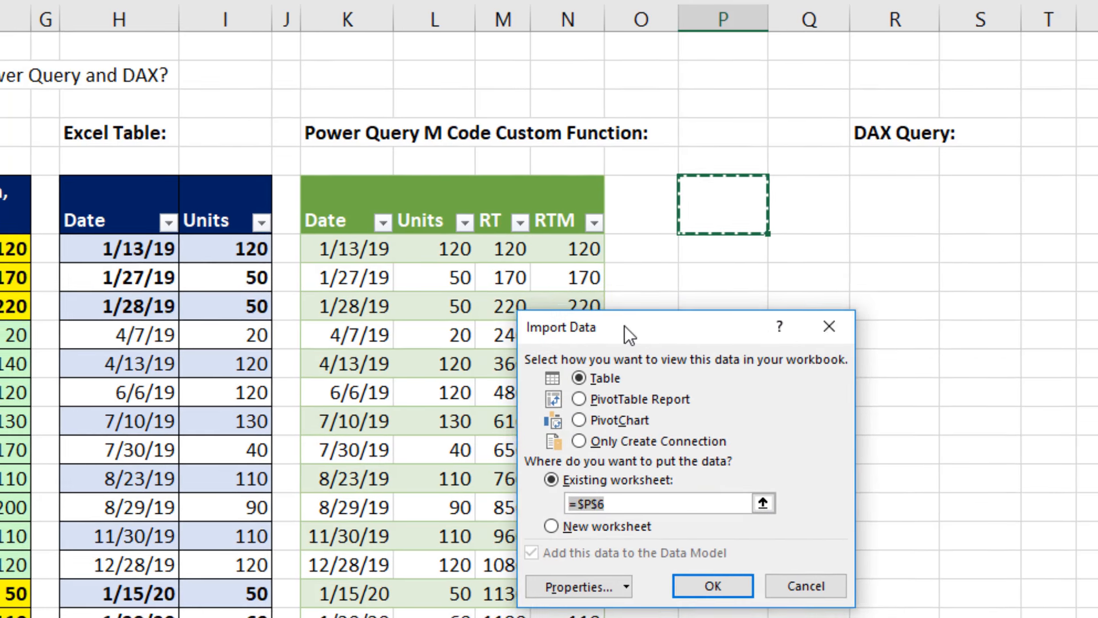
drag(624, 325, 444, 376)
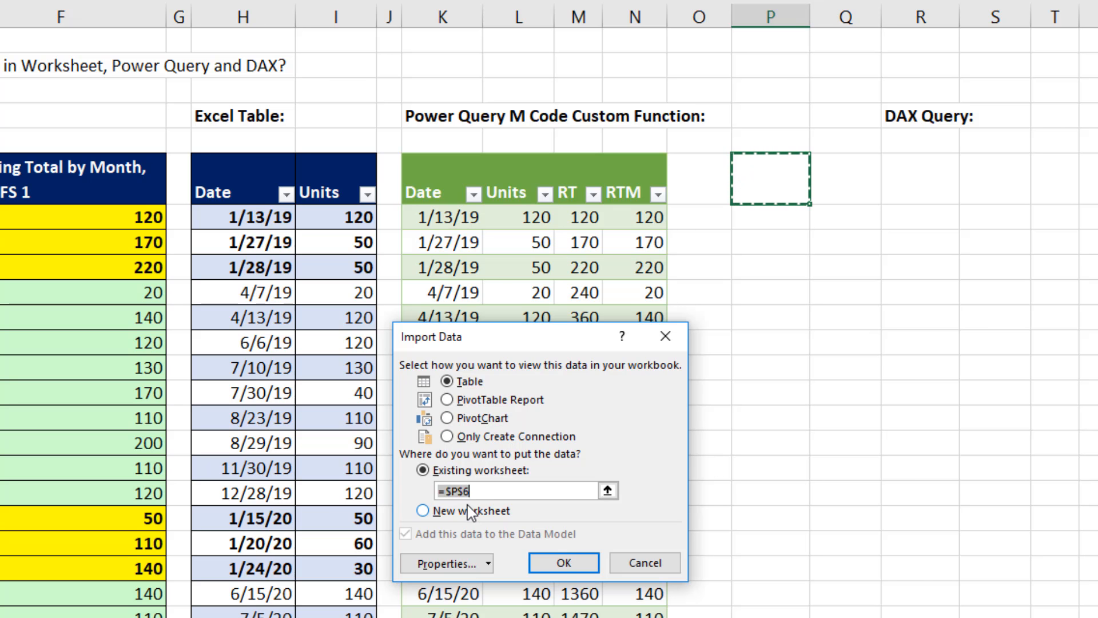
click(570, 566)
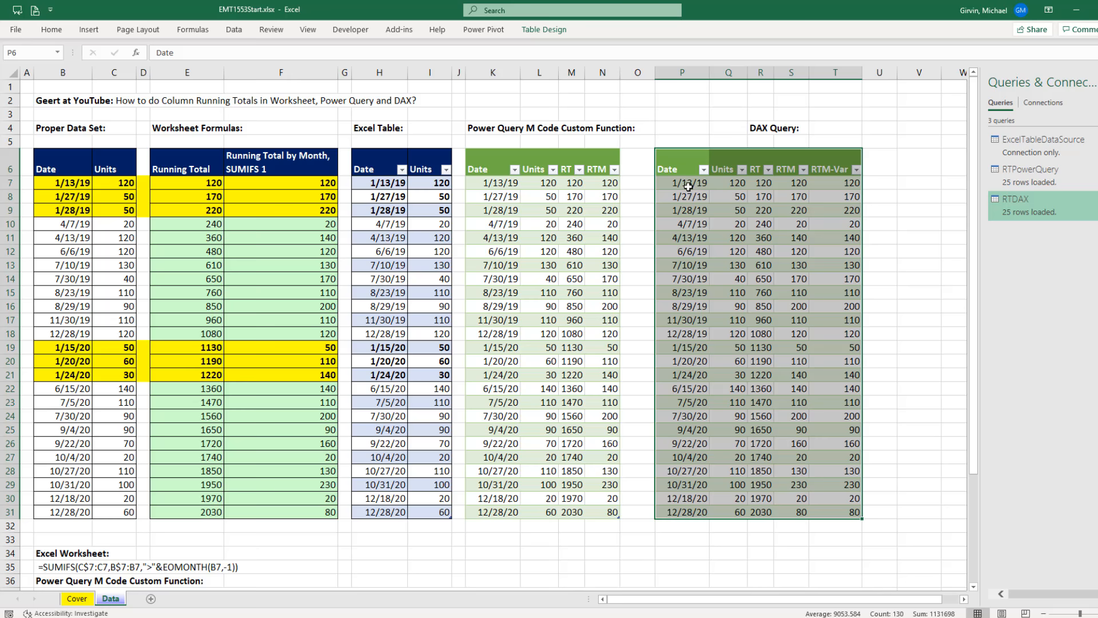
Review the SUMIFS formula in the first row of the worksheet's Running Total by Month column without changing it
click(688, 187)
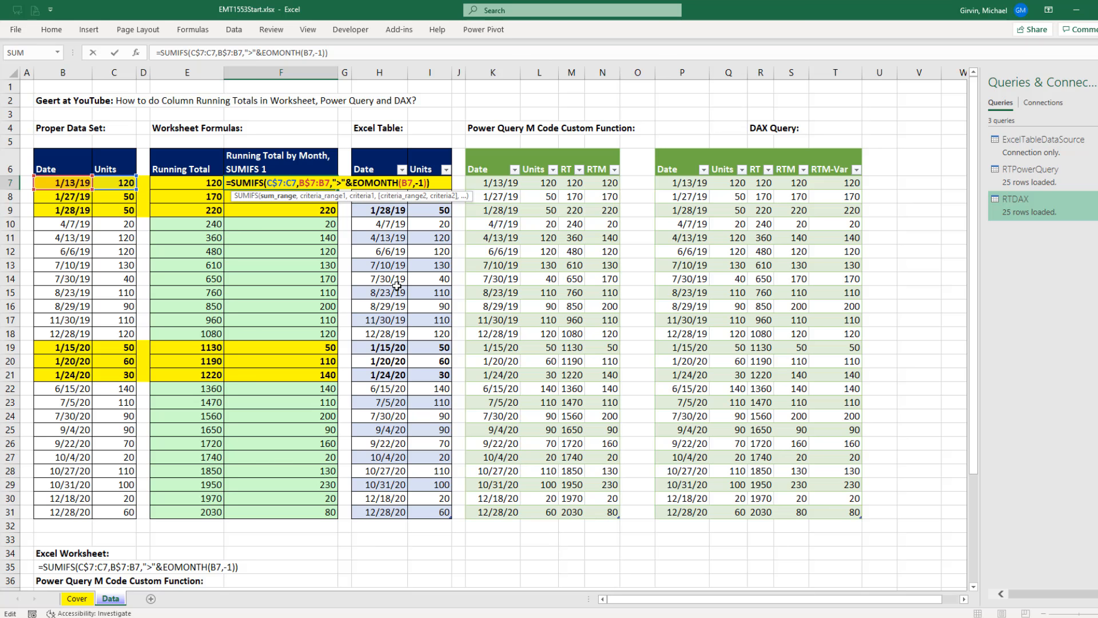
key(Escape)
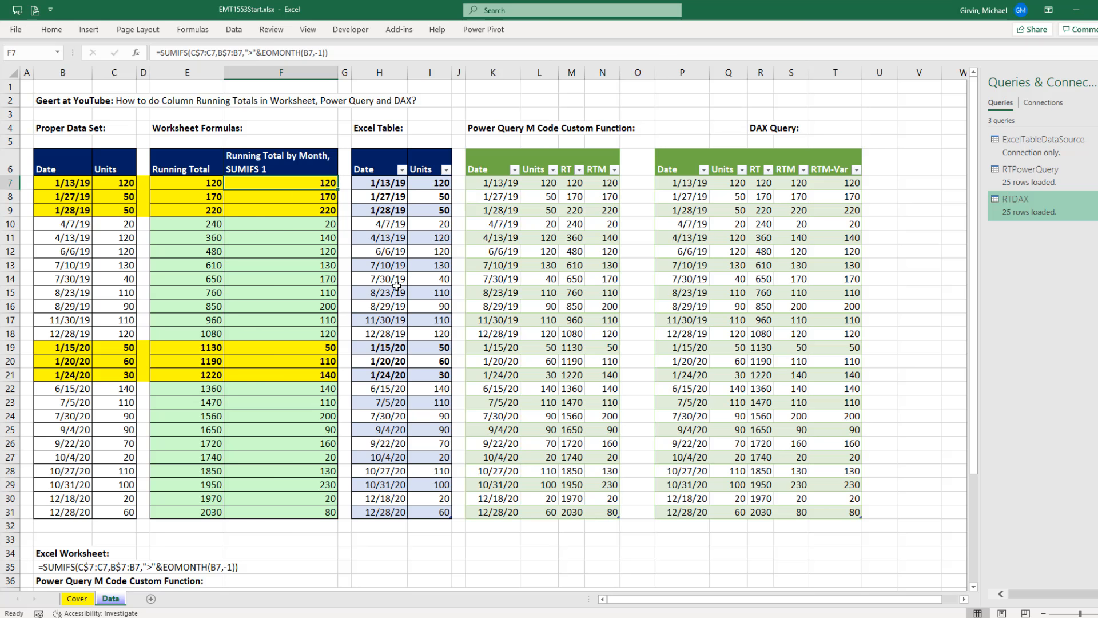